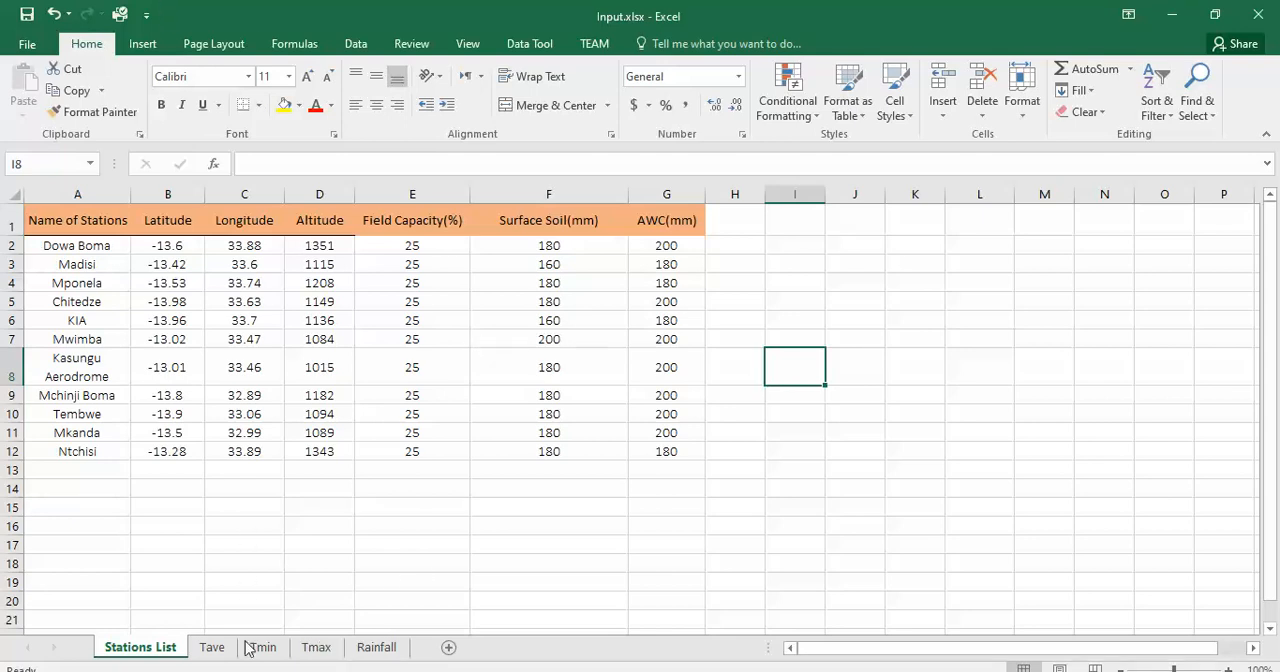
Step: Examine the Tave sheet of Input.xlsx, including its Year column, the 1986 rows and the average temperatures per station
left_click(211, 650)
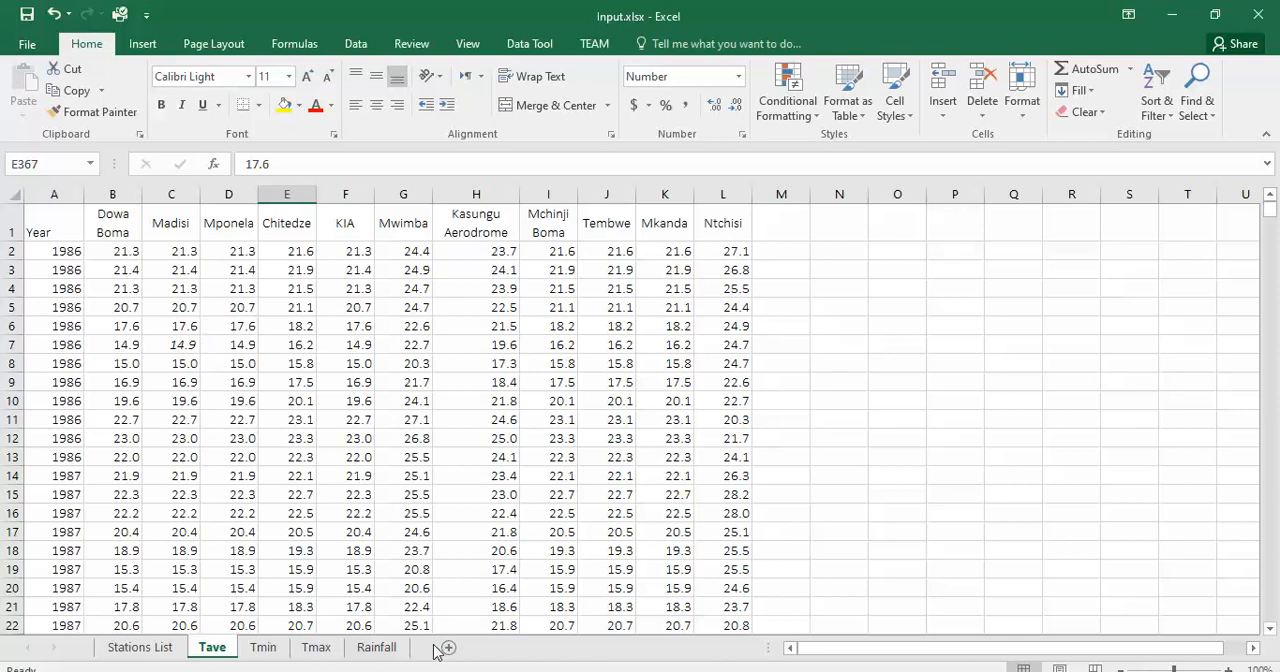
left_click(65, 195)
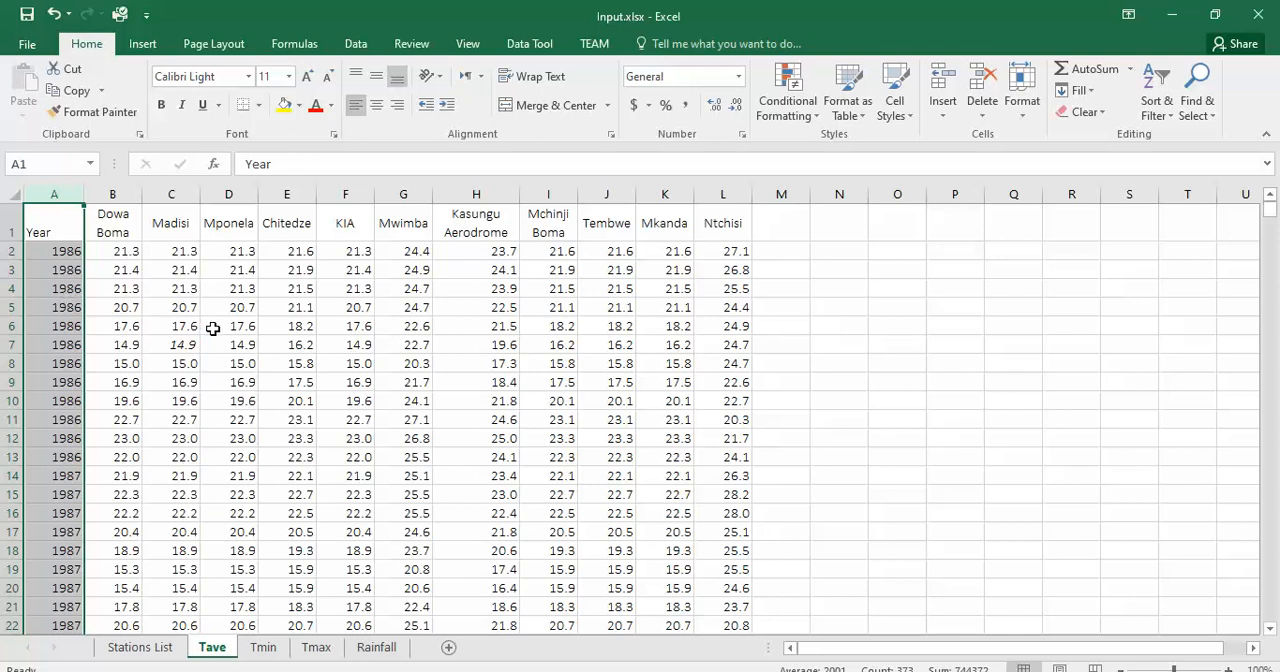
left_click(148, 295)
left_click_drag(53, 252, 59, 457)
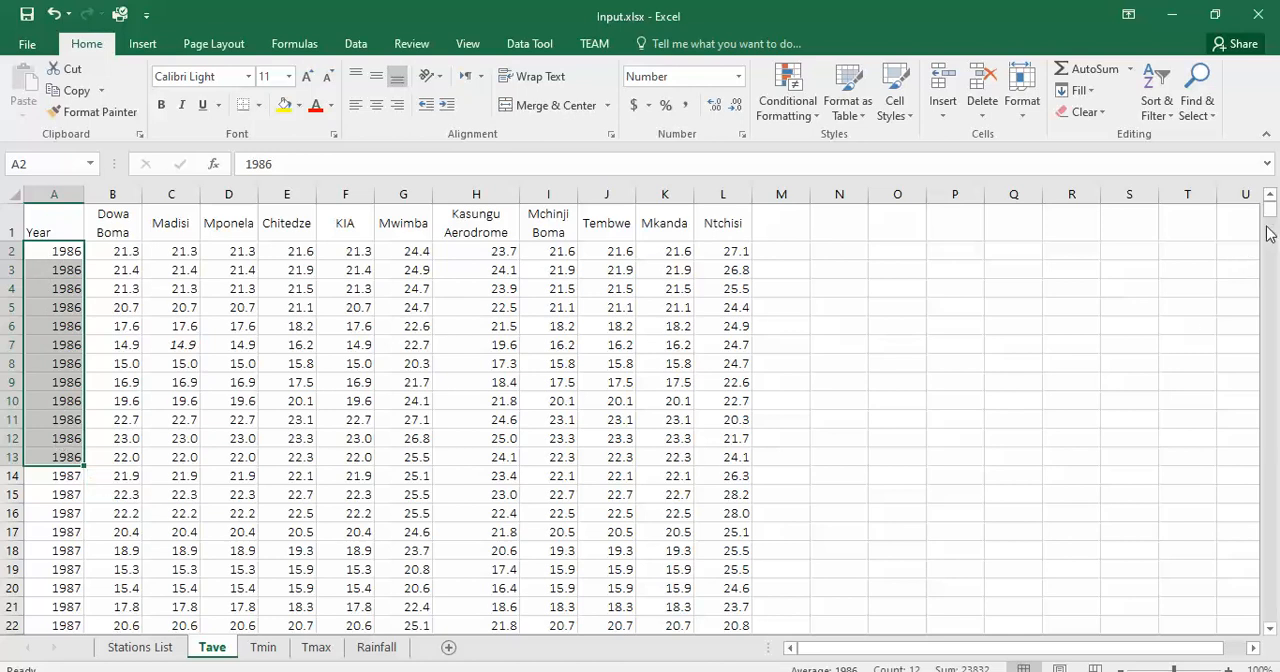
mouse_move(1269, 214)
left_mouse_down()
mouse_move(1271, 275)
mouse_move(1271, 206)
left_mouse_up()
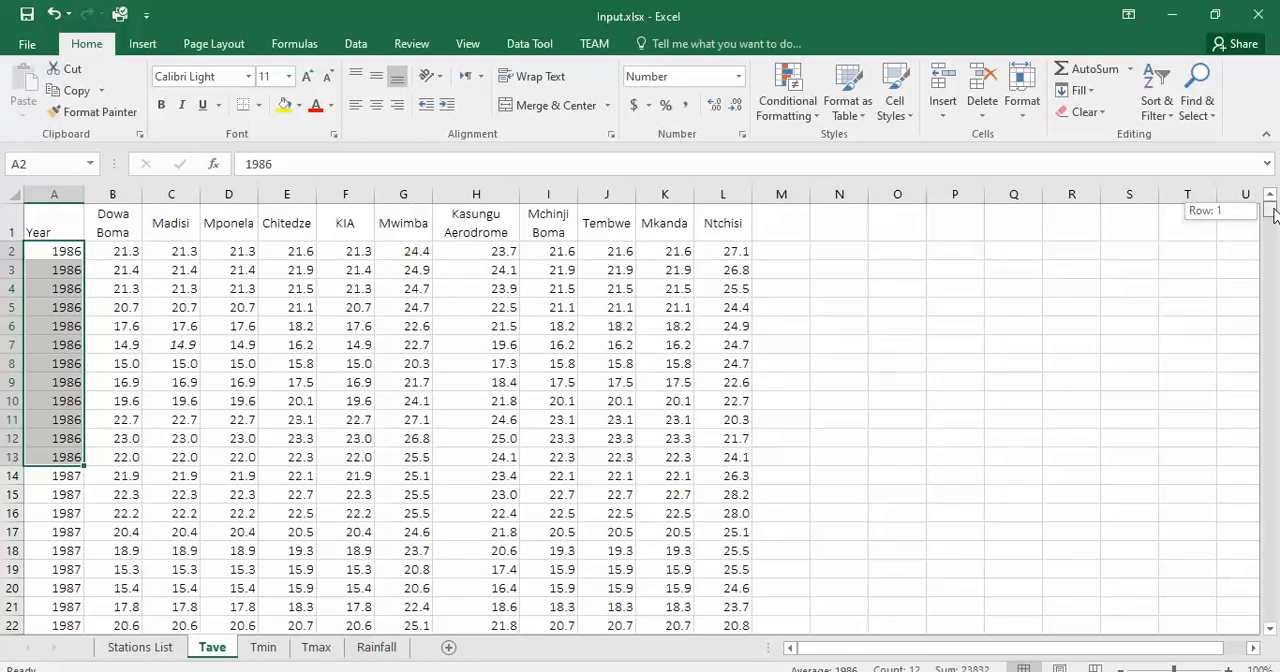
left_click(1269, 628)
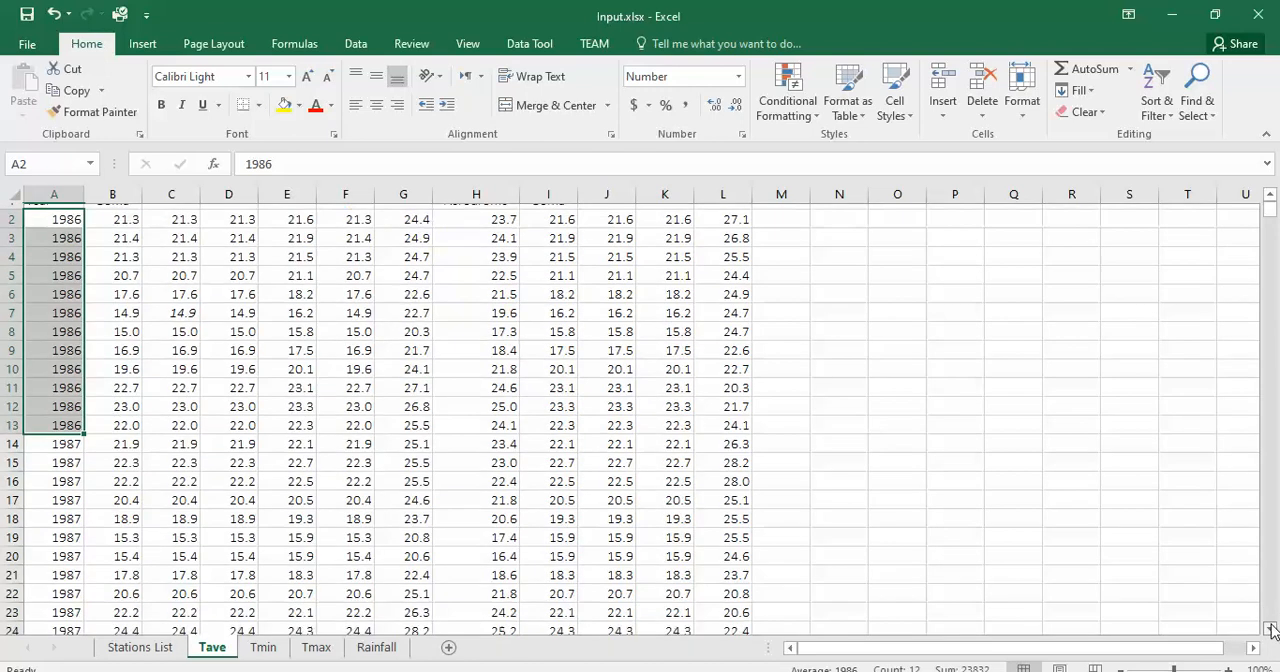
left_click(1269, 628)
left_click(1269, 628)
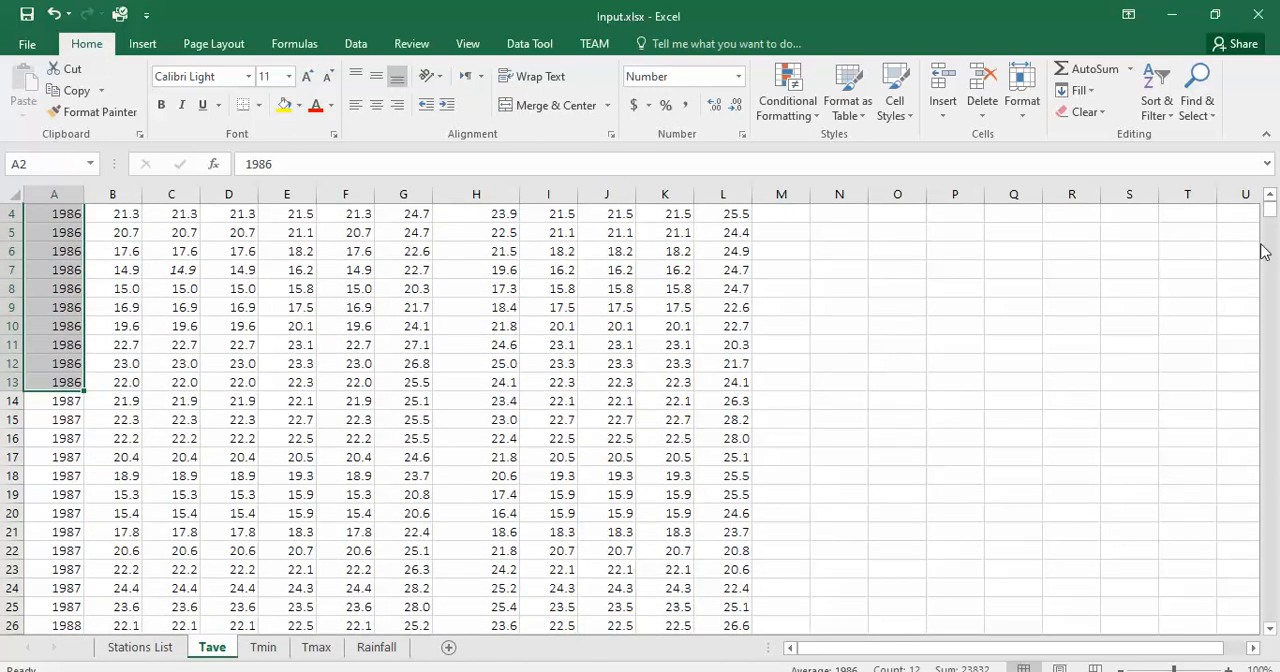
left_click_drag(1266, 214, 1266, 207)
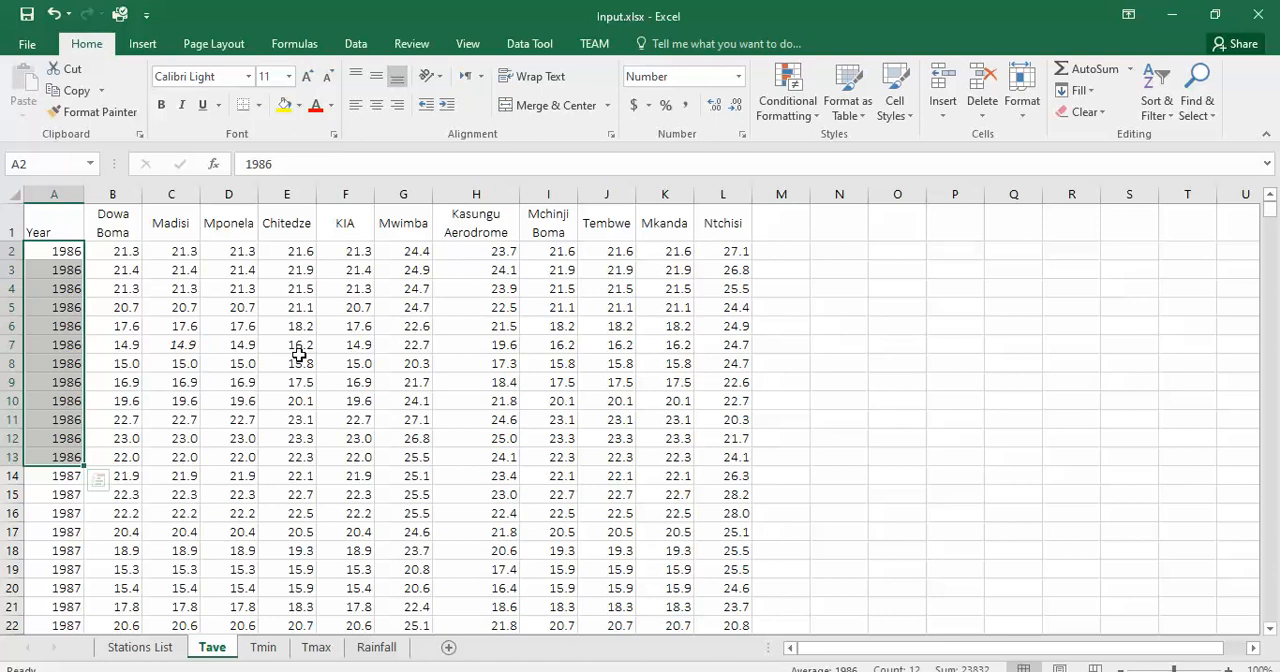
left_click(345, 345)
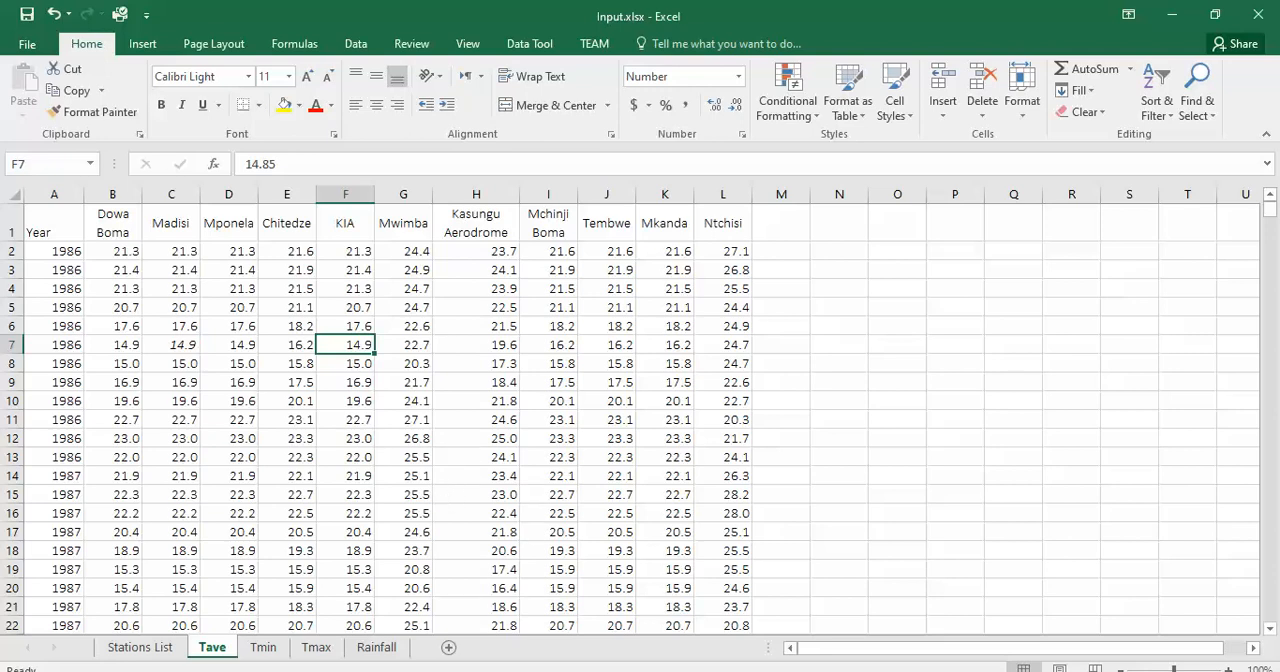
Step: Switch to DMAP and re-enter a comma as the text file delimiter for the station list
key("alt+Tab")
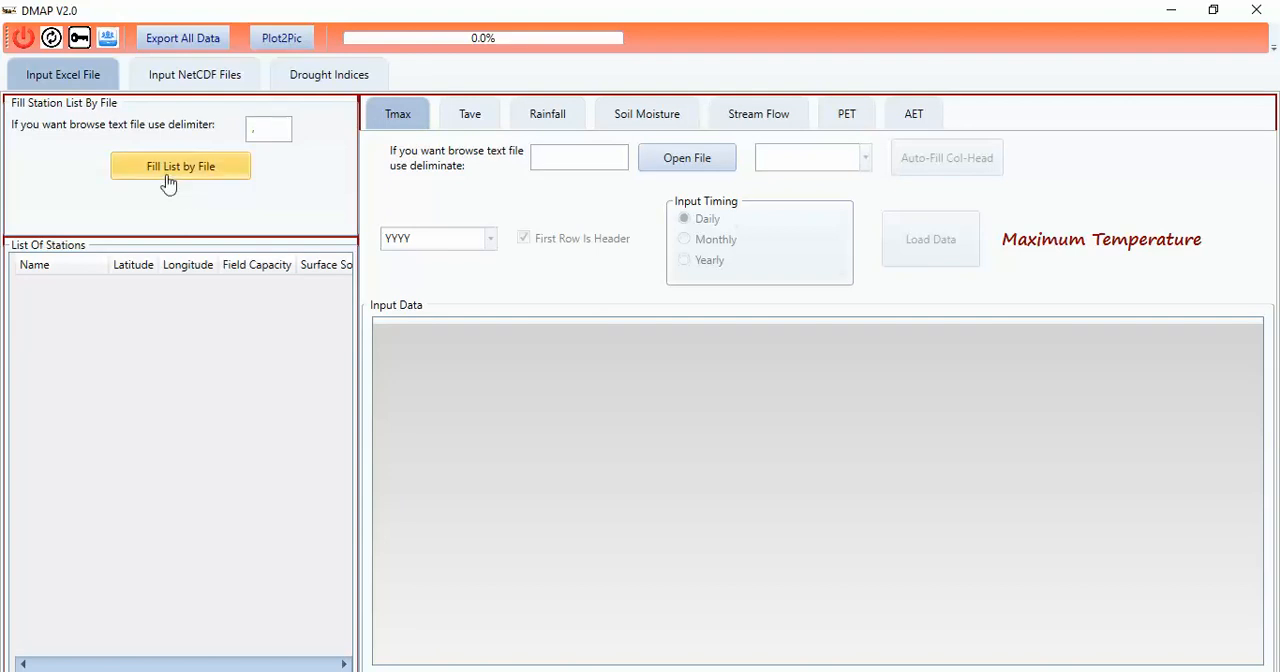
left_click(258, 130)
key("BackSpace")
type(",")
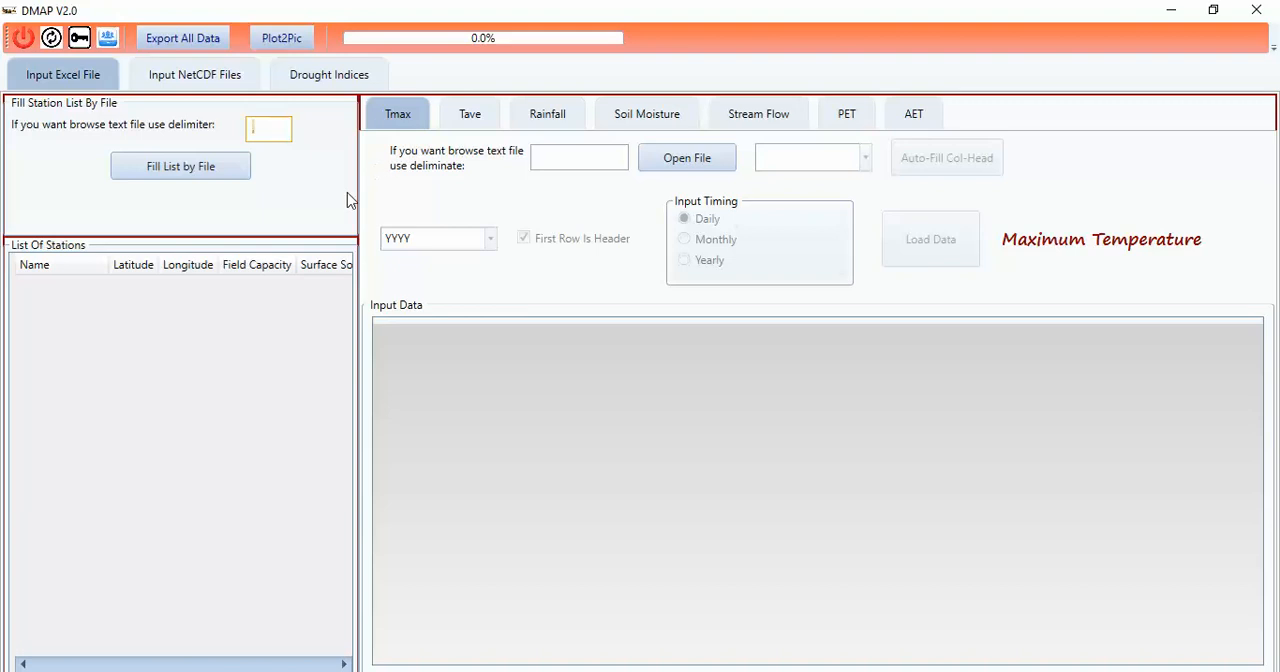
type(",")
Step: Open Input.xlsx from the DMAP input Data folder as the source for filling the station list
left_click(153, 177)
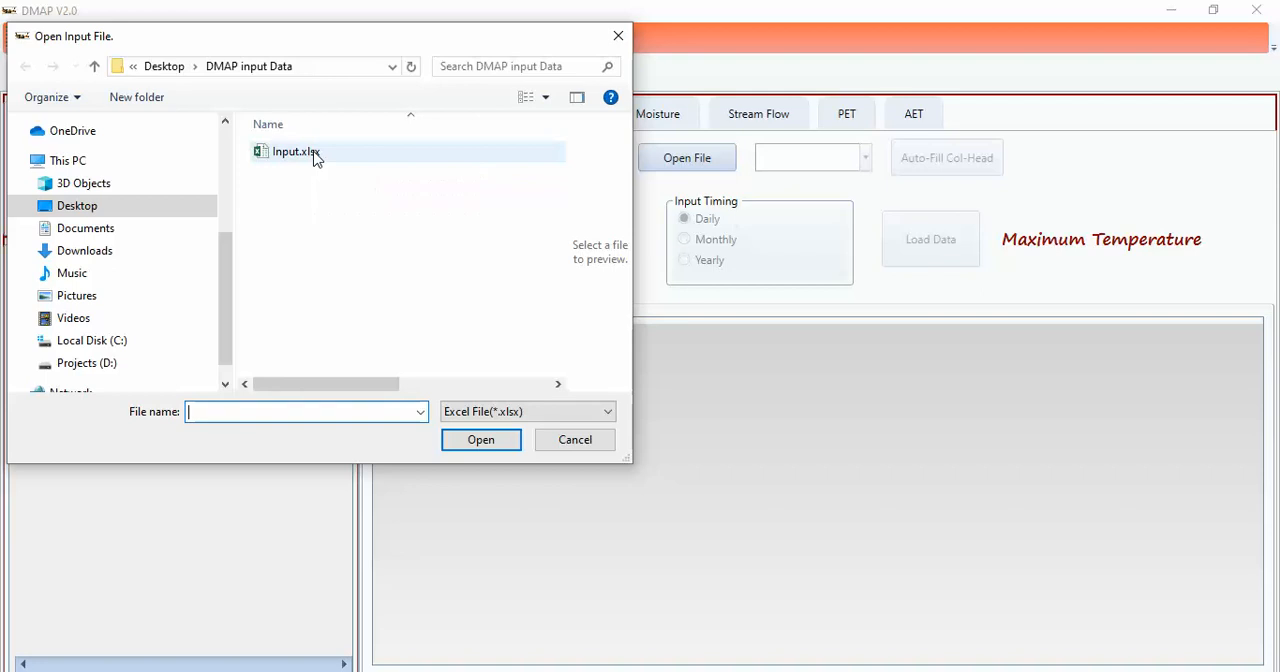
double_click(316, 155)
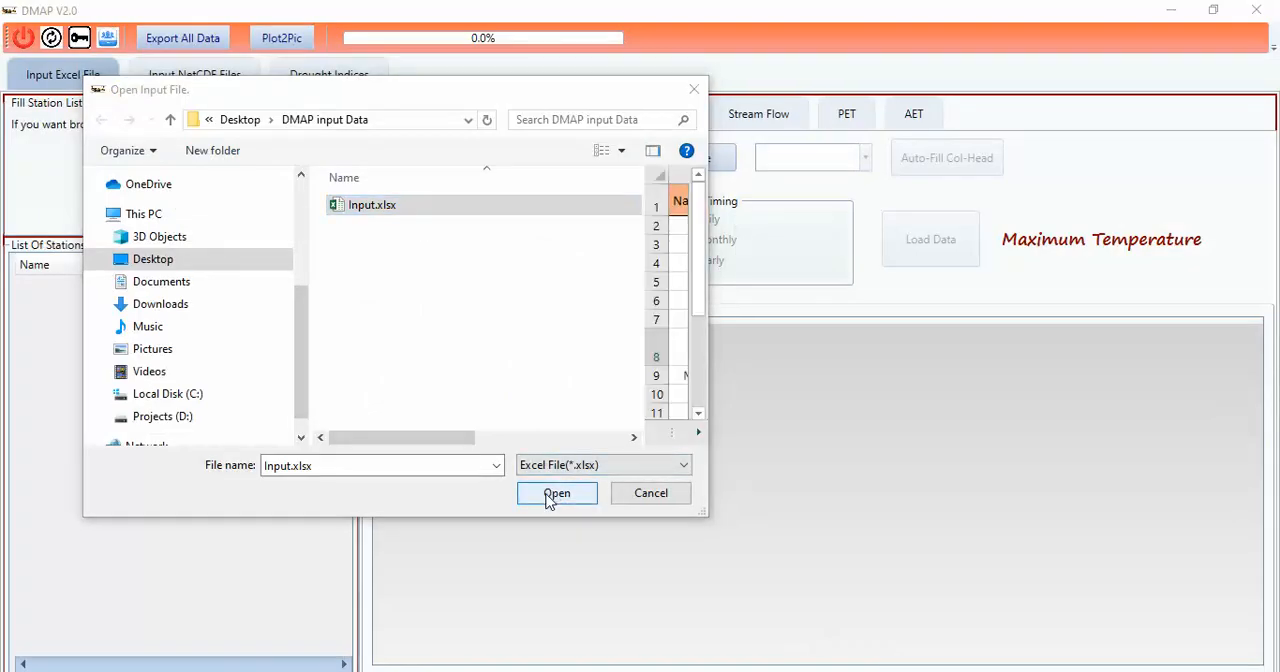
left_click(556, 493)
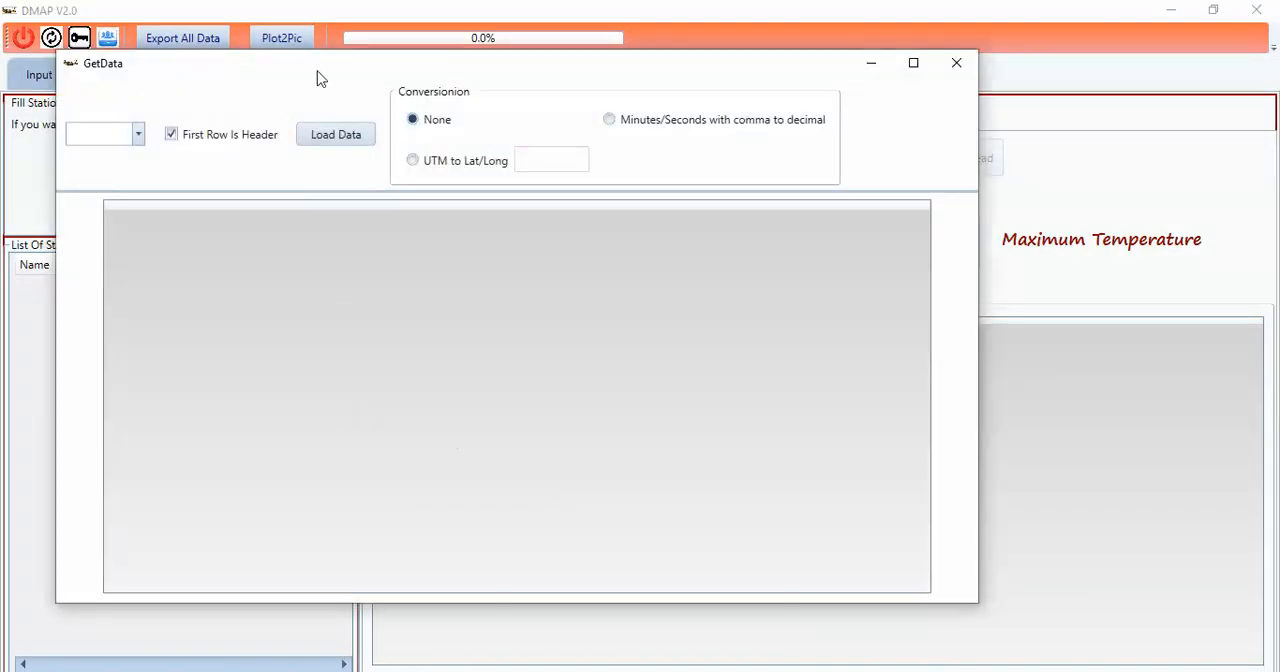
Step: Choose the Stations List sheet as the data to import
left_click_drag(320, 78, 431, 74)
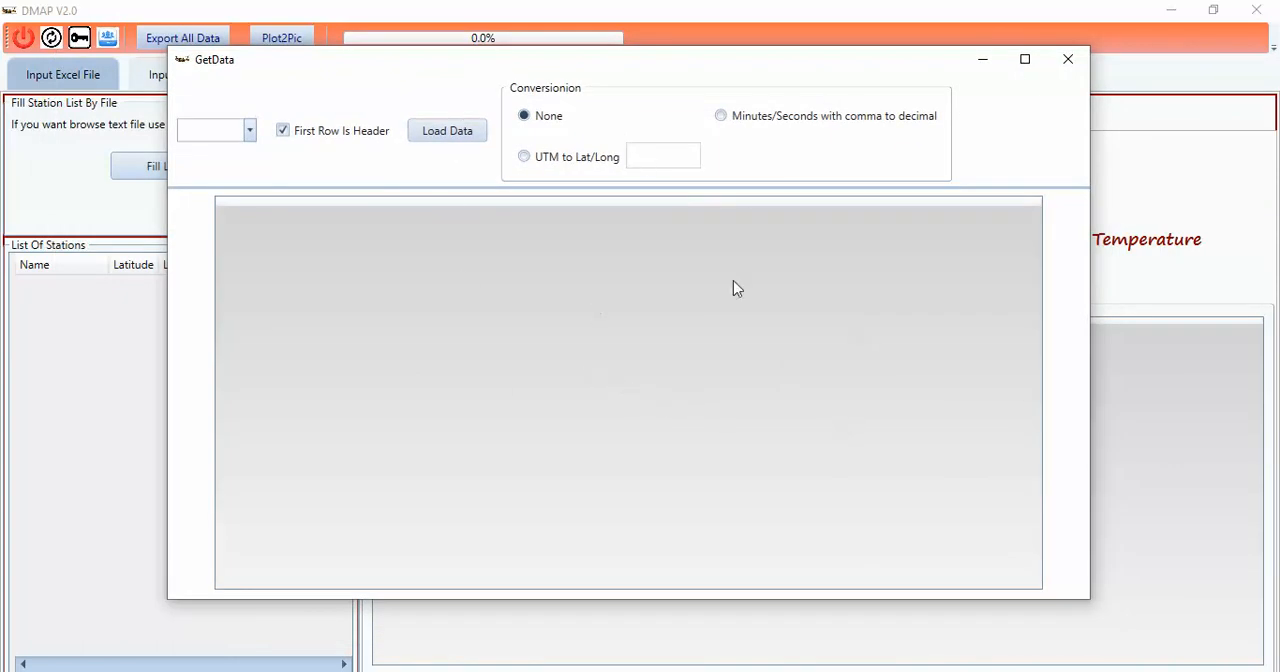
left_click(249, 137)
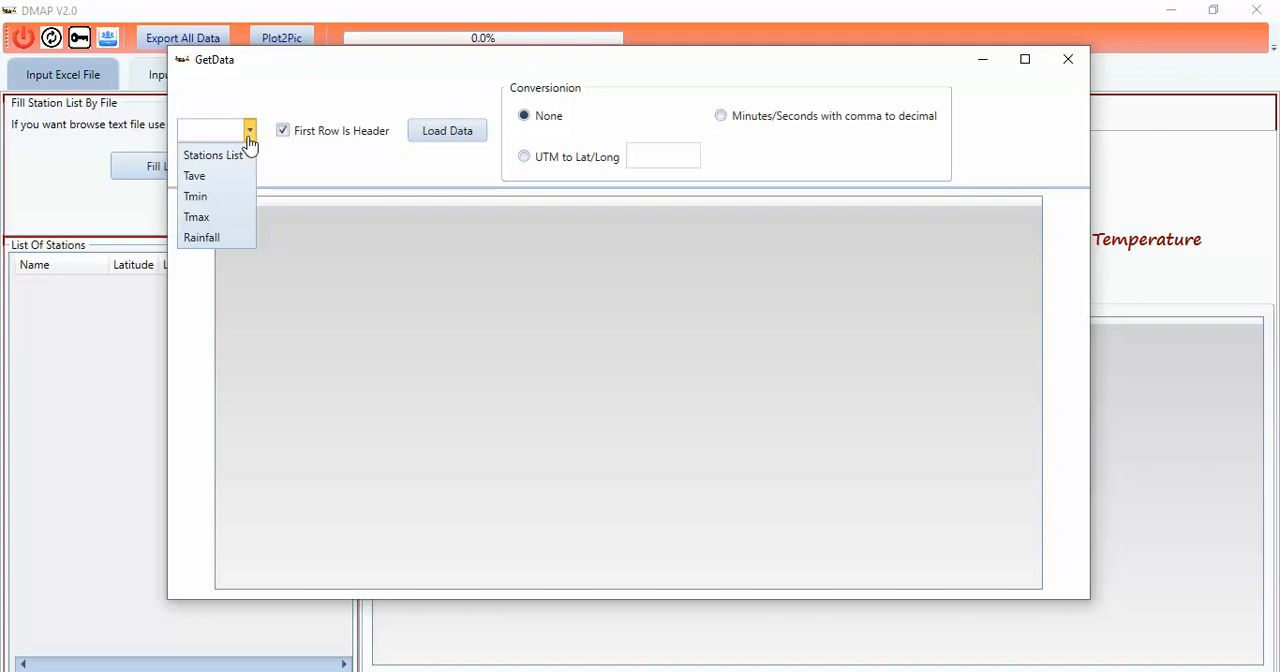
left_click(256, 88)
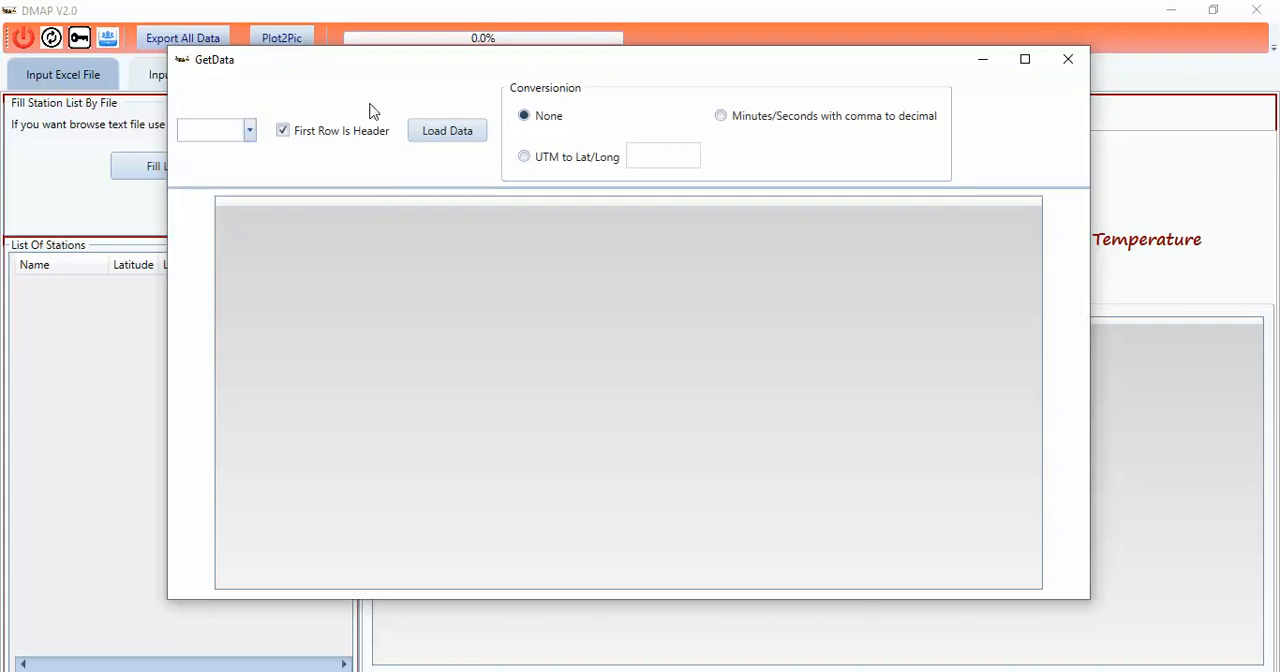
left_click(251, 133)
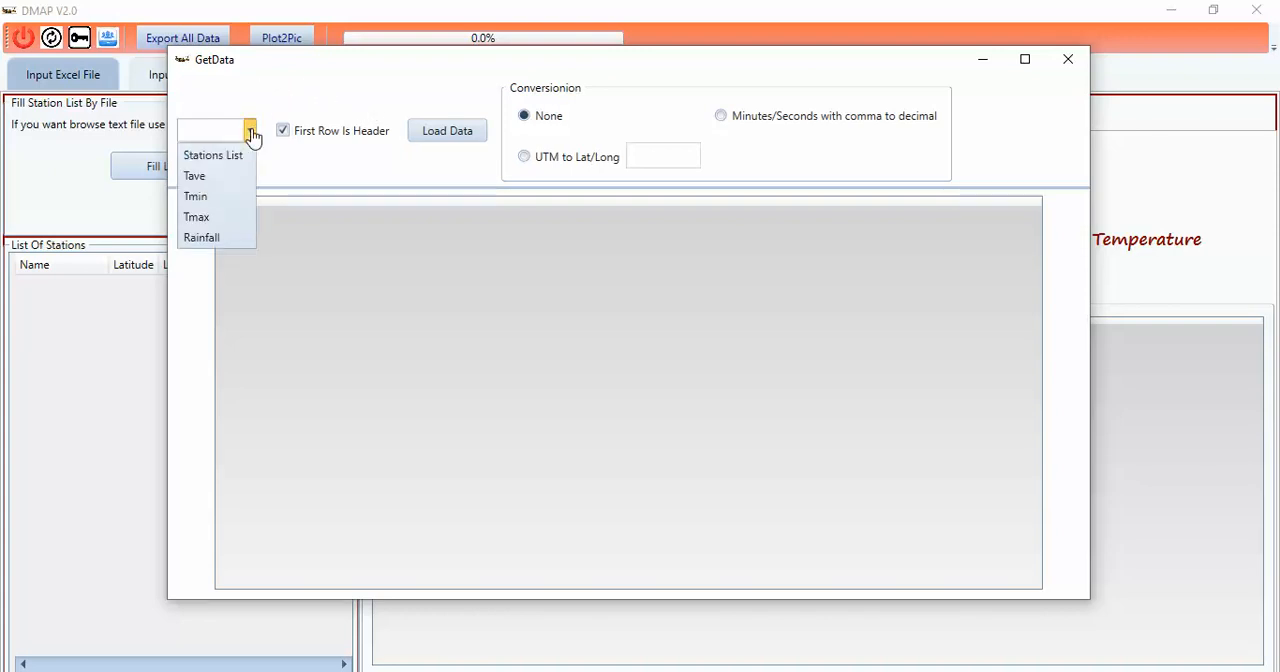
left_click(203, 158)
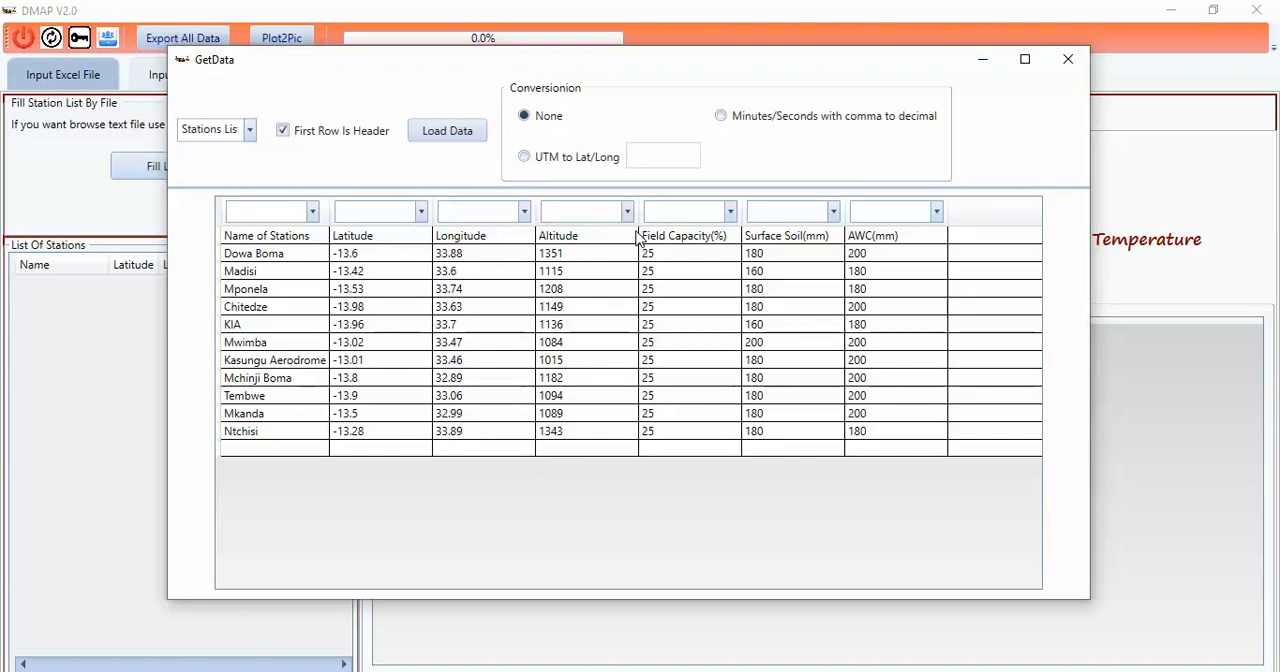
Step: Assign the first three columns of the station table to Name of Station, Latitude and Longitude
left_click(311, 211)
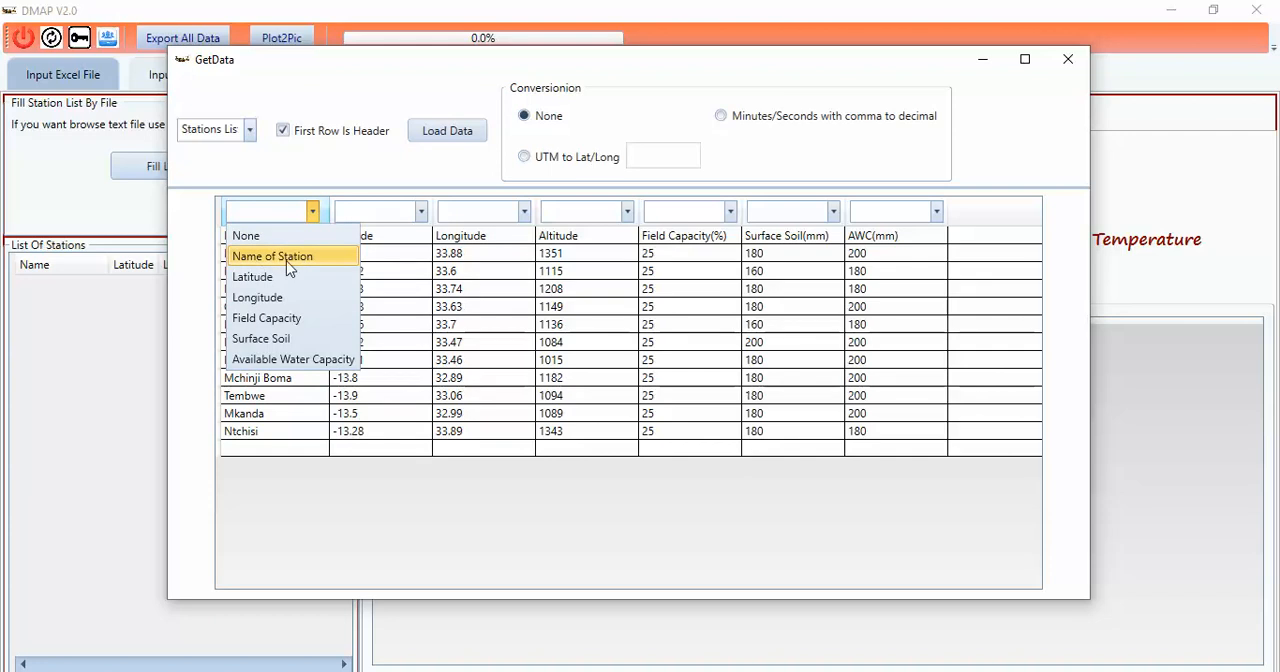
left_click(289, 260)
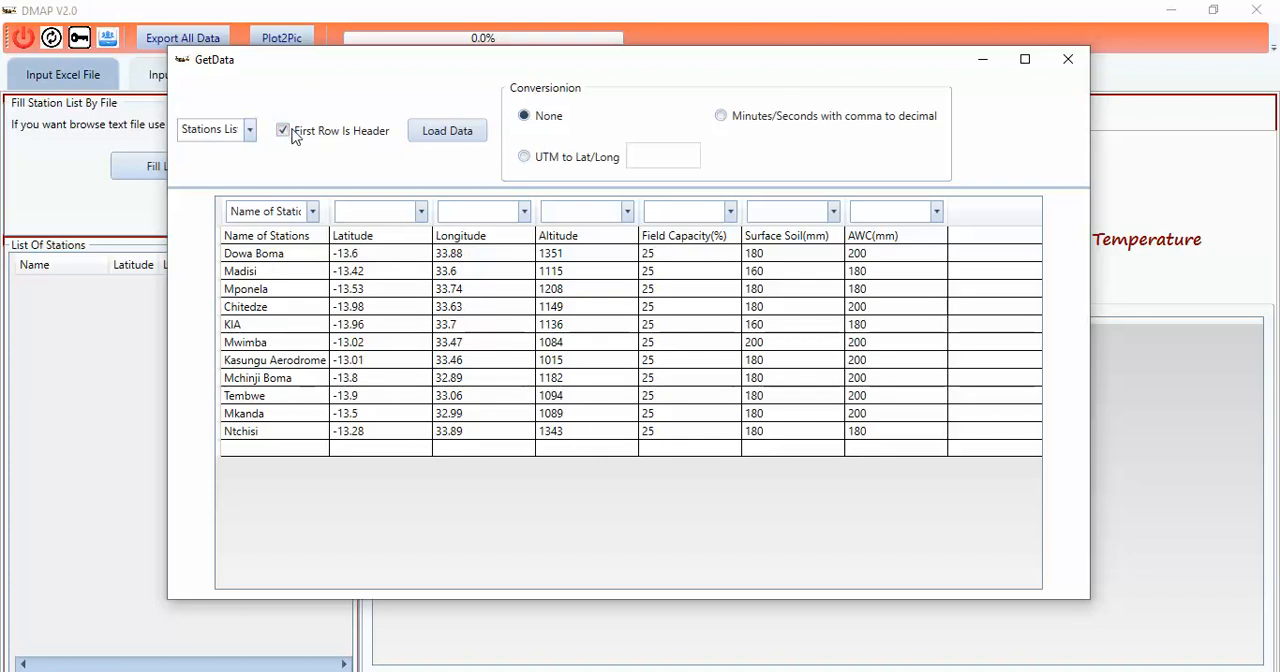
left_click(421, 213)
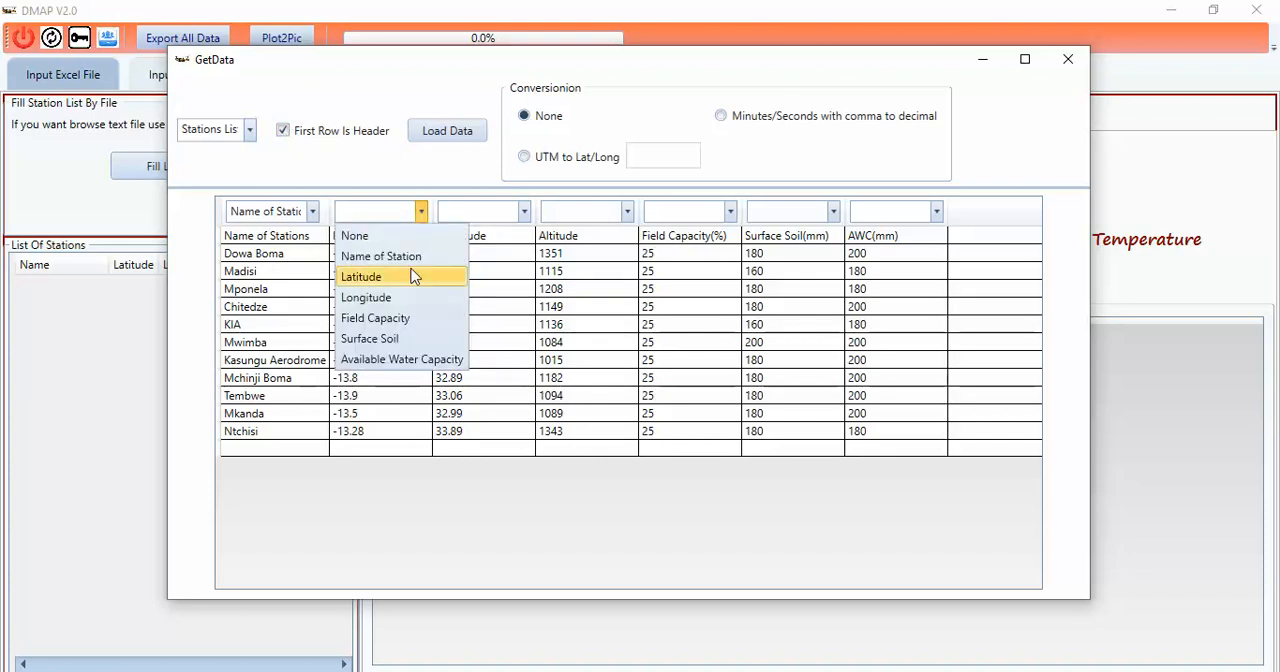
left_click(410, 277)
left_click(523, 212)
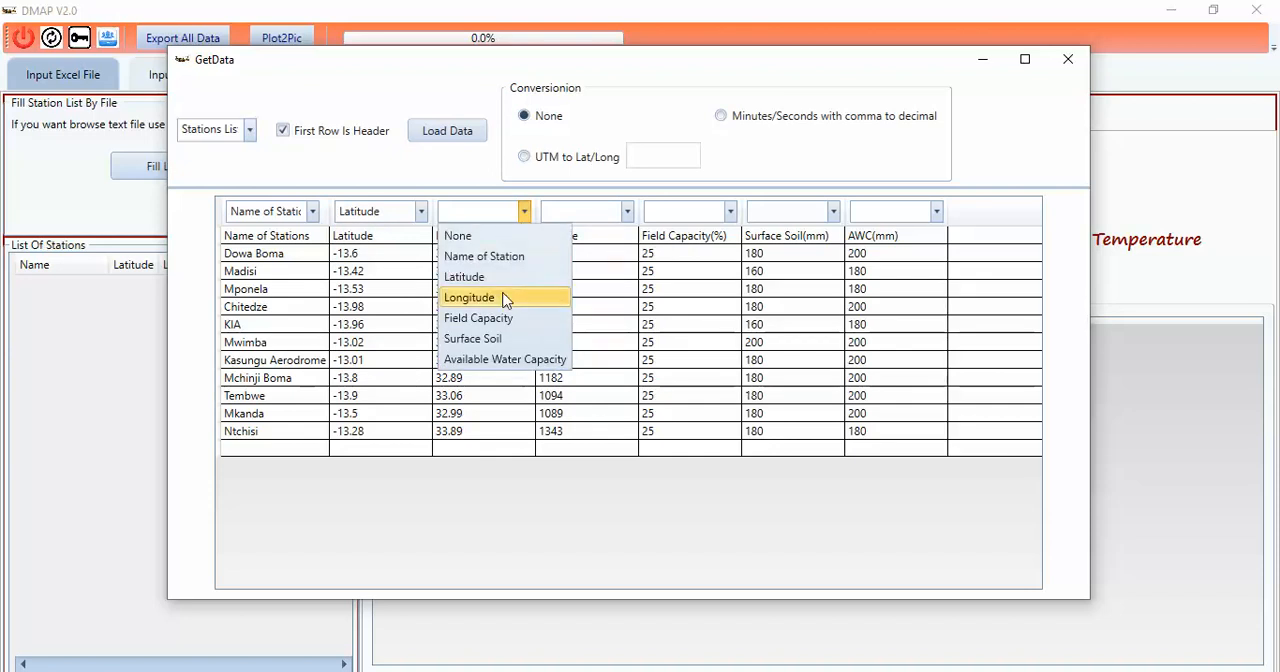
left_click(503, 297)
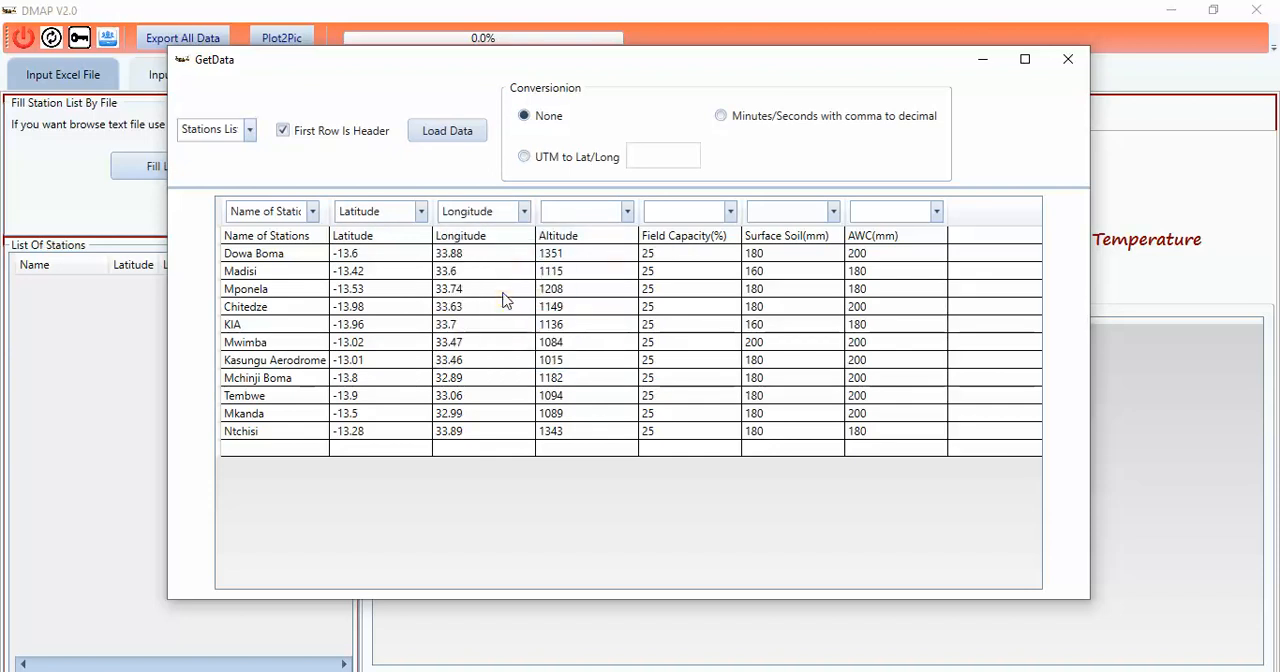
Step: Assign the Surface Soil(mm) column to Surface Soil and AWC(mm) to Available Water Capacity, and load the station data
left_click(625, 212)
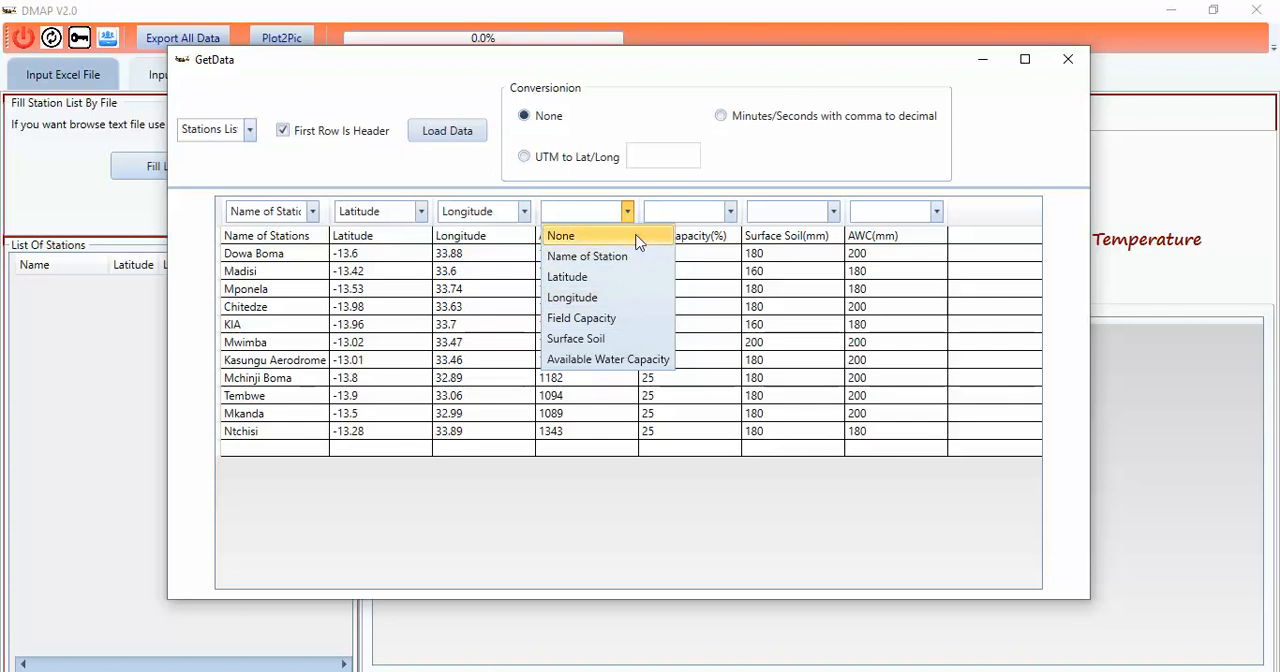
left_click(674, 191)
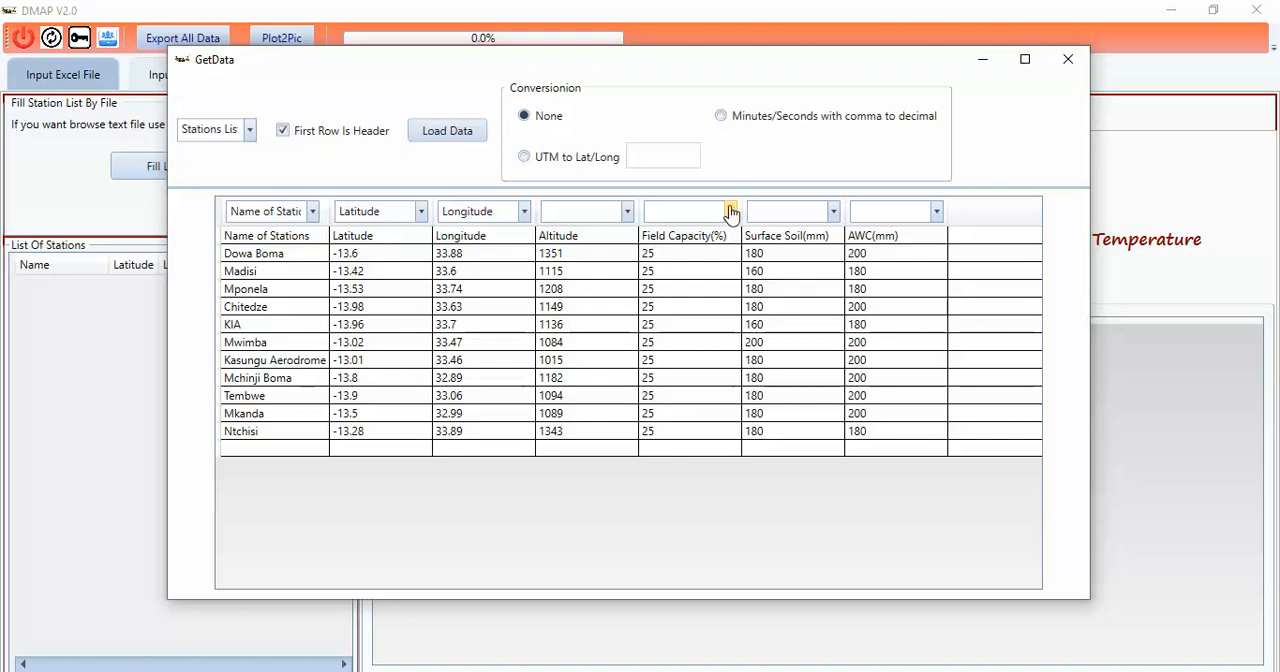
left_click(834, 212)
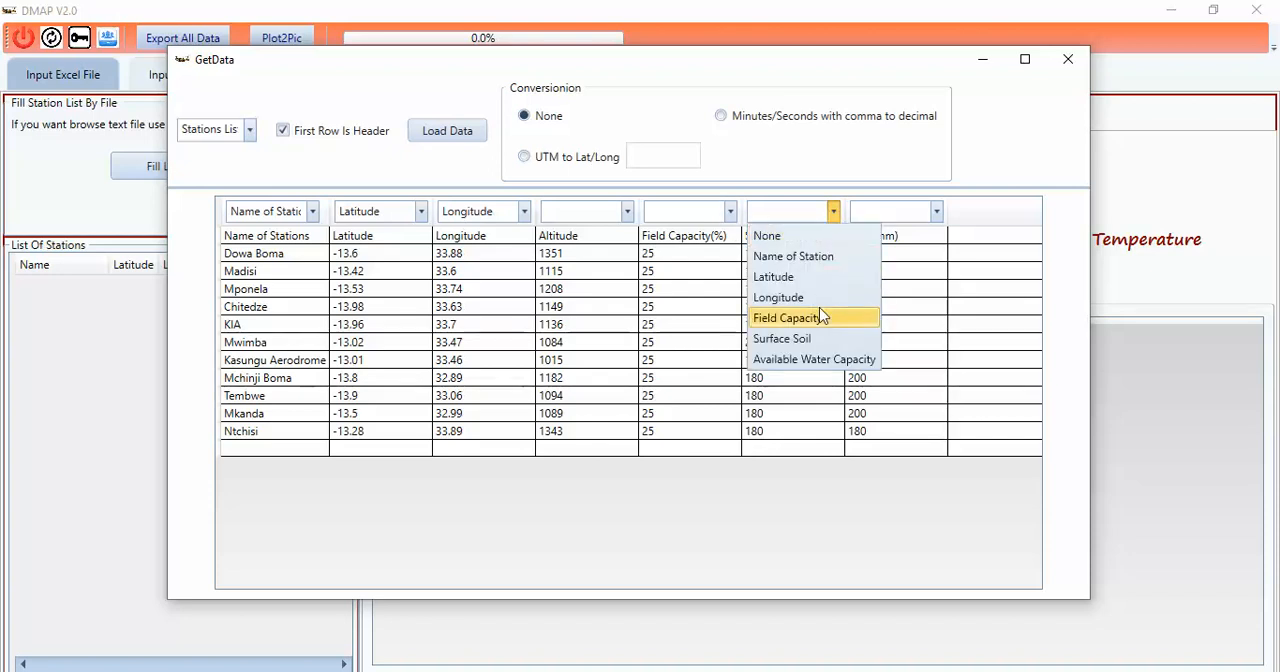
left_click(815, 342)
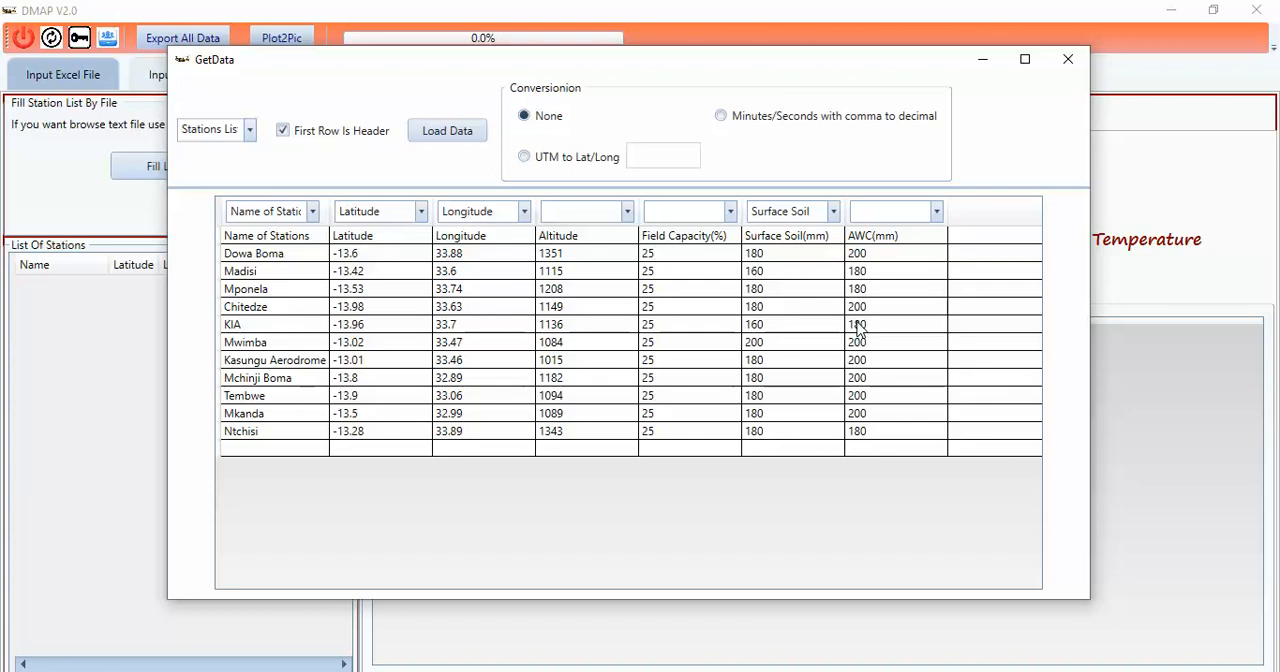
left_click(937, 212)
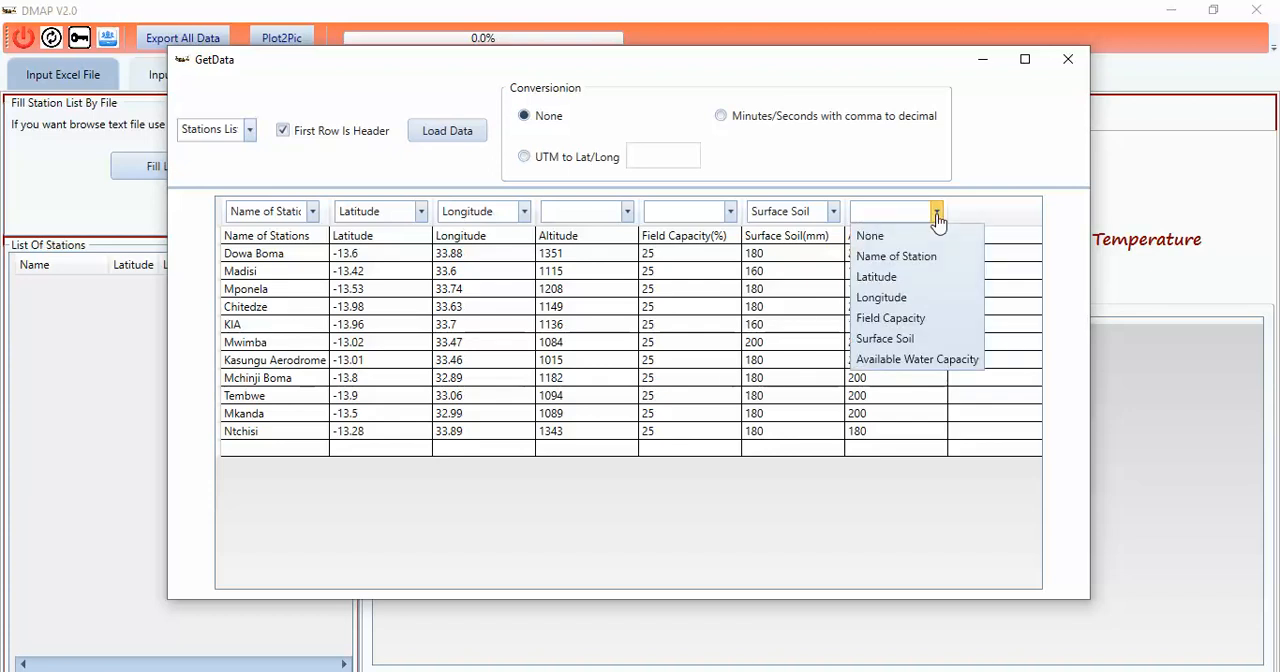
left_click(942, 360)
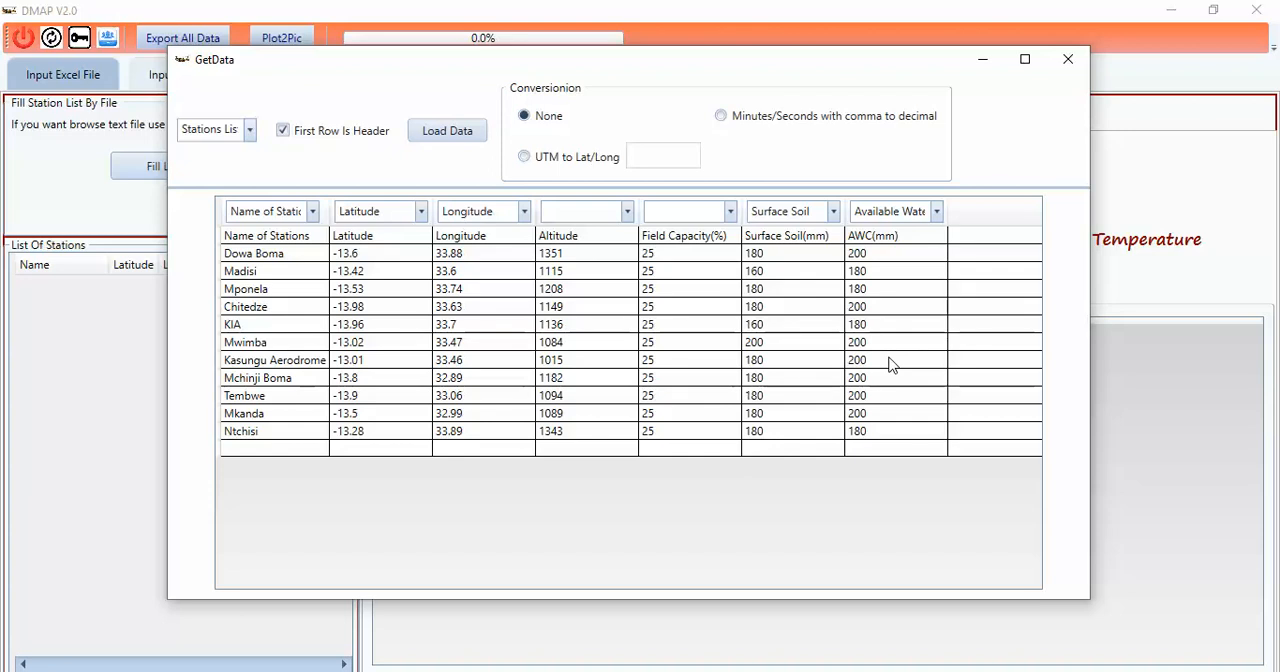
left_click(432, 136)
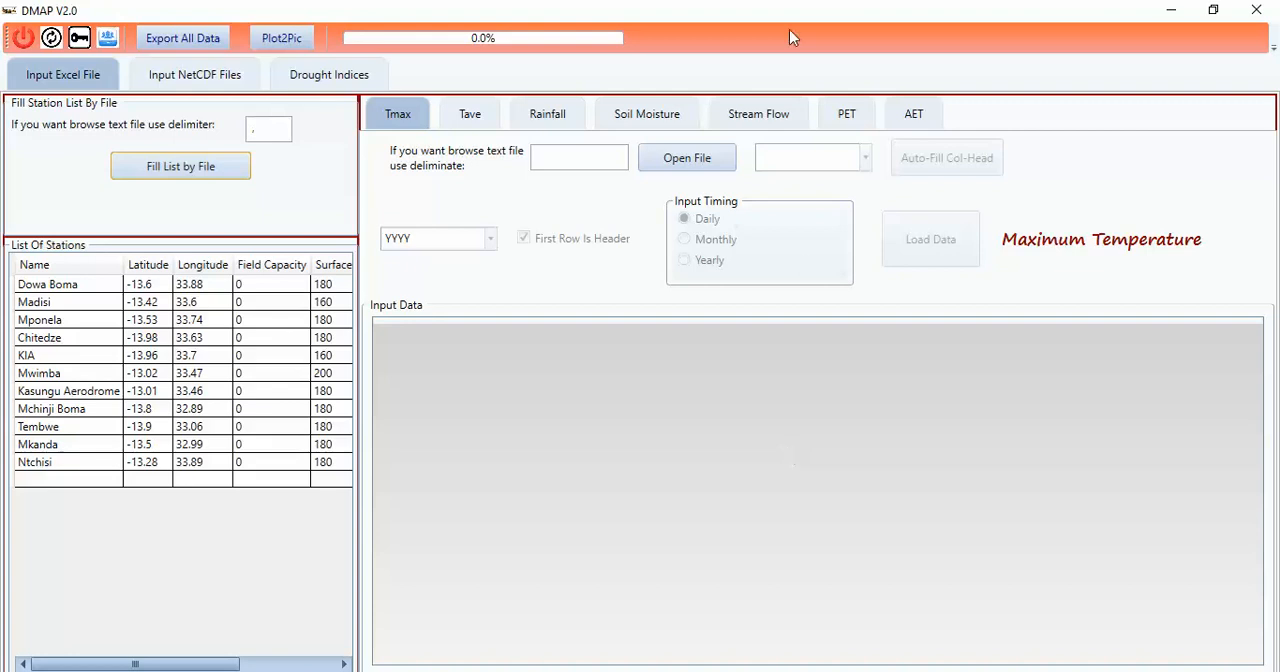
Step: Open Input.xlsx as the average temperature source and choose its Tave sheet
left_click(485, 118)
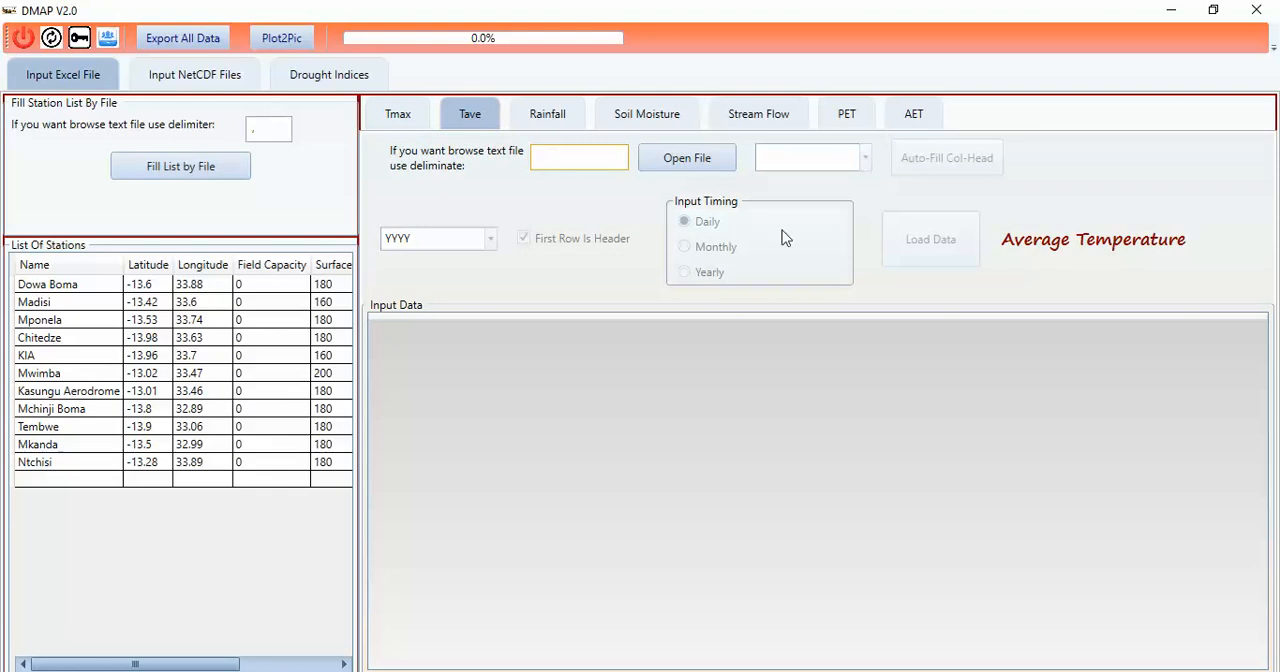
left_click(705, 163)
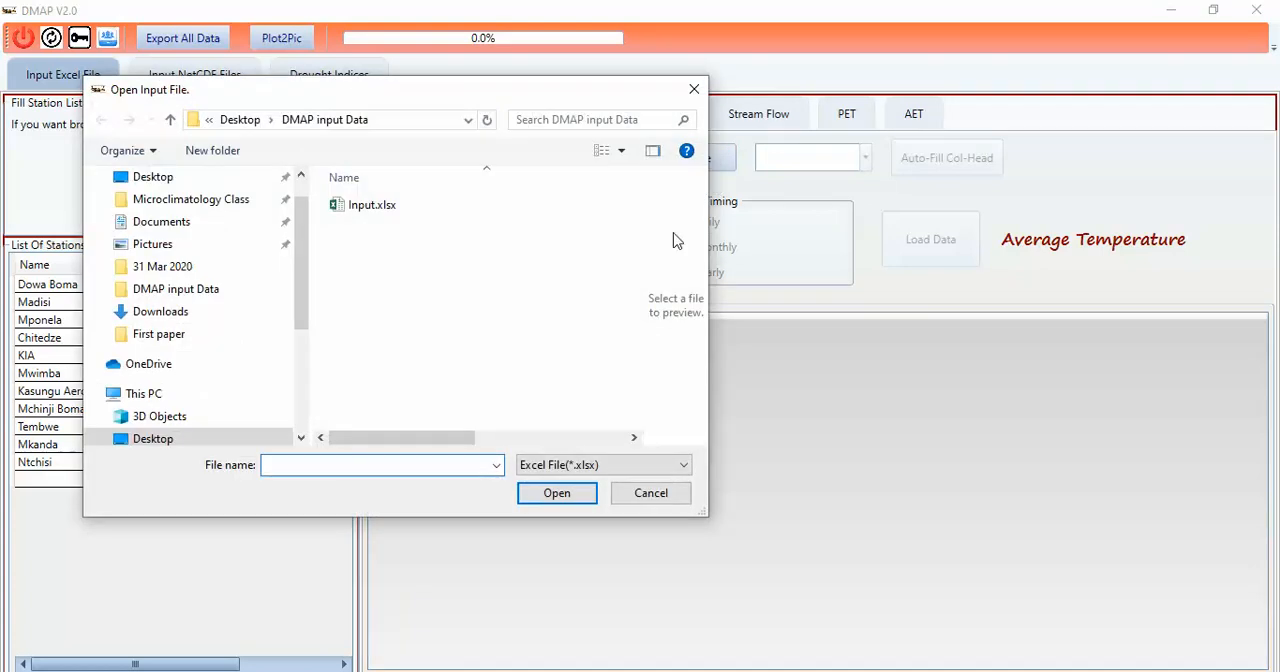
left_click(372, 206)
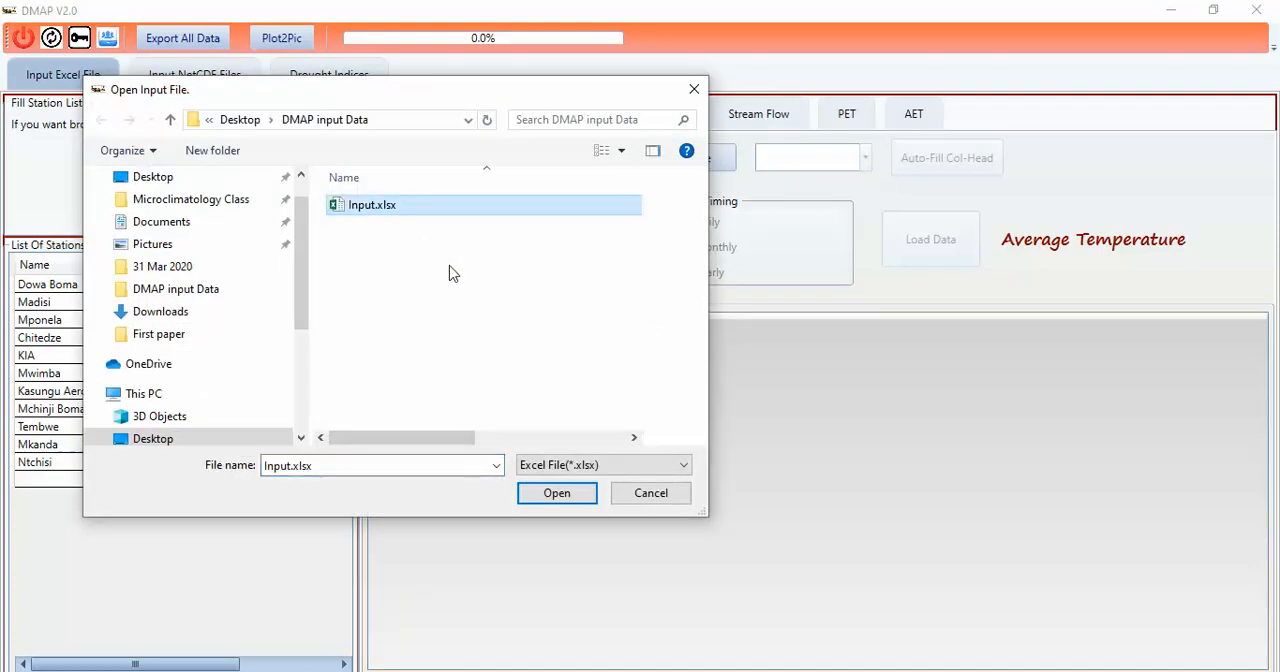
left_click(557, 493)
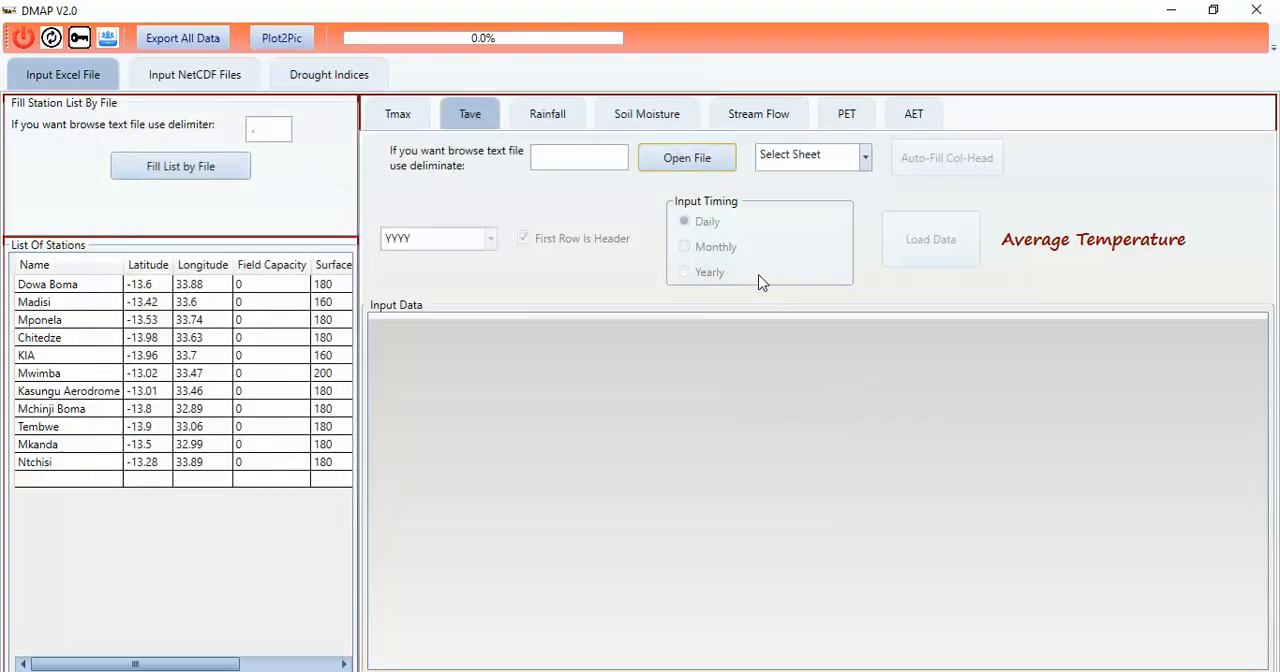
left_click(864, 160)
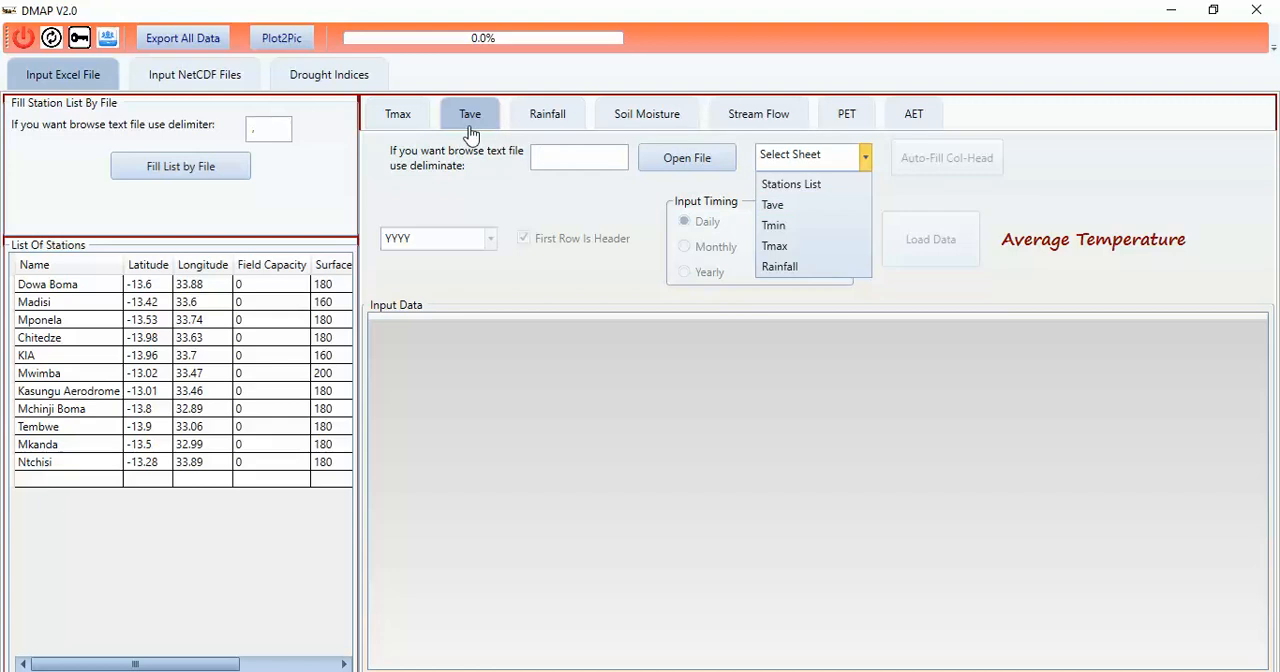
left_click(775, 205)
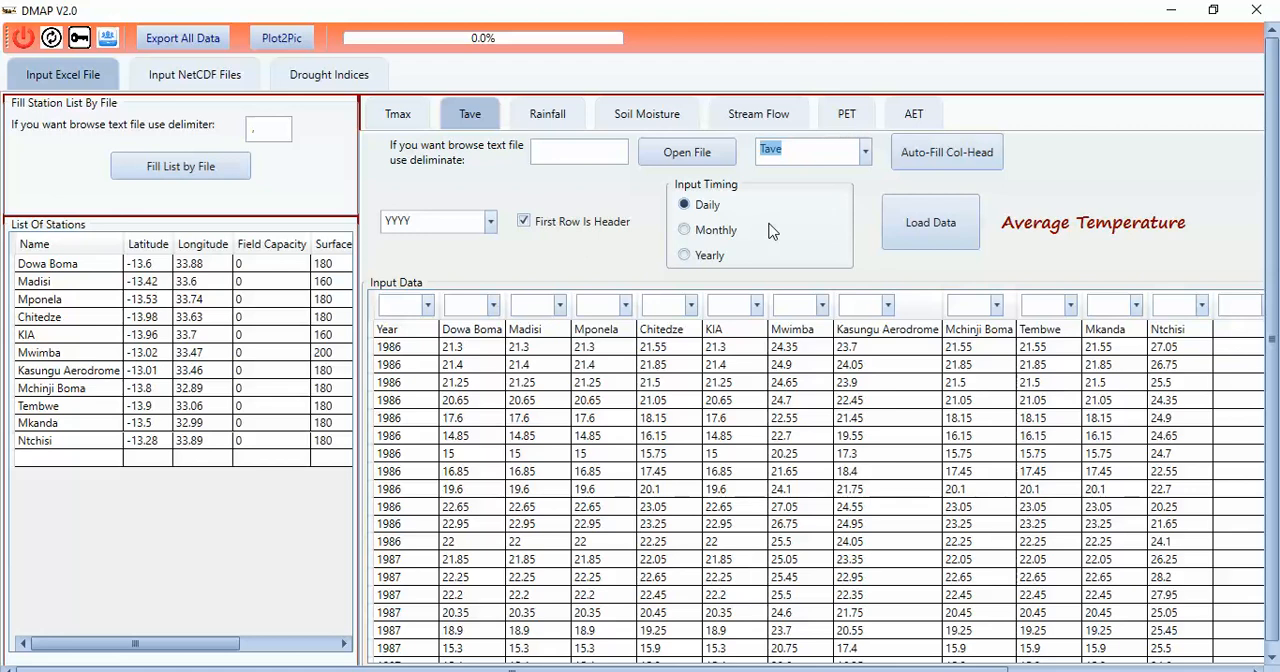
Step: Set the average temperature input timing to Monthly and keep YYYY as the date format
left_click(686, 237)
left_click(685, 232)
left_click(490, 221)
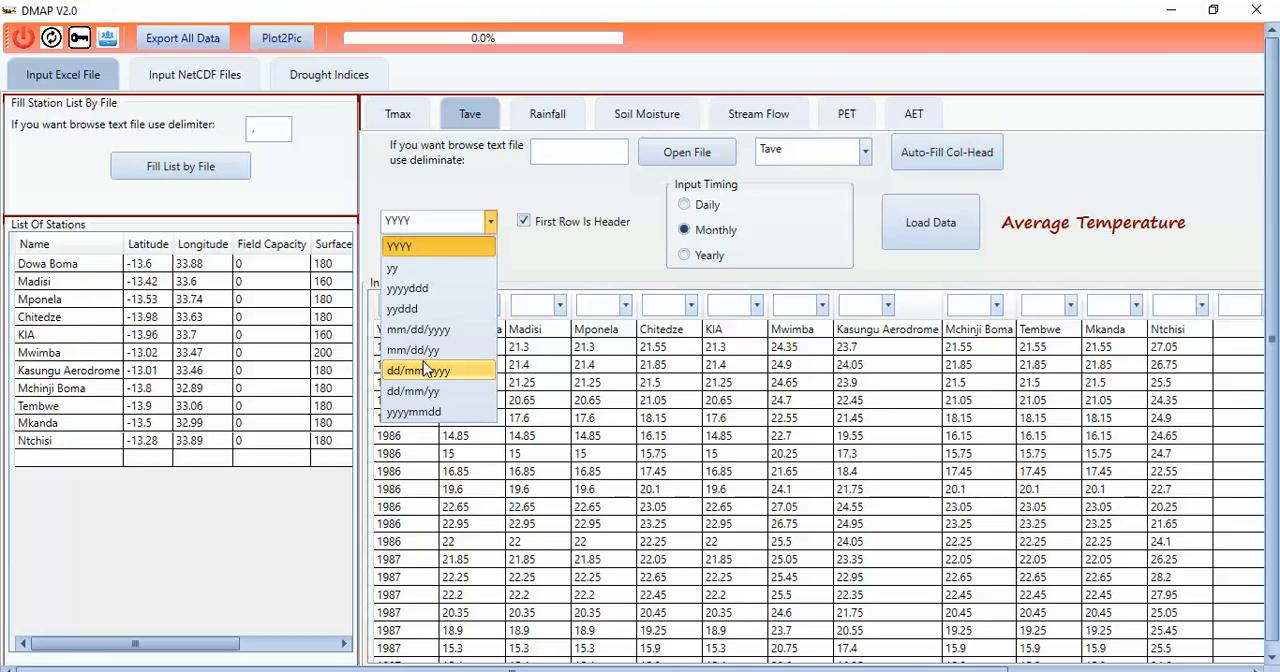
left_click(530, 276)
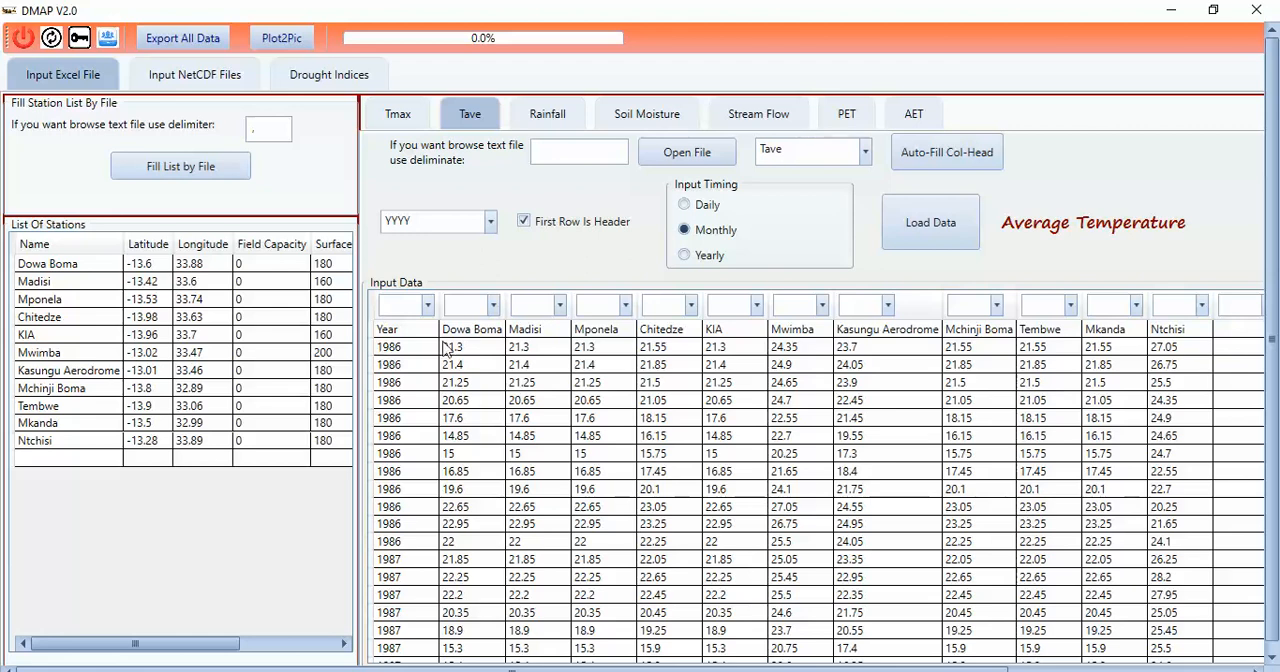
left_click(490, 221)
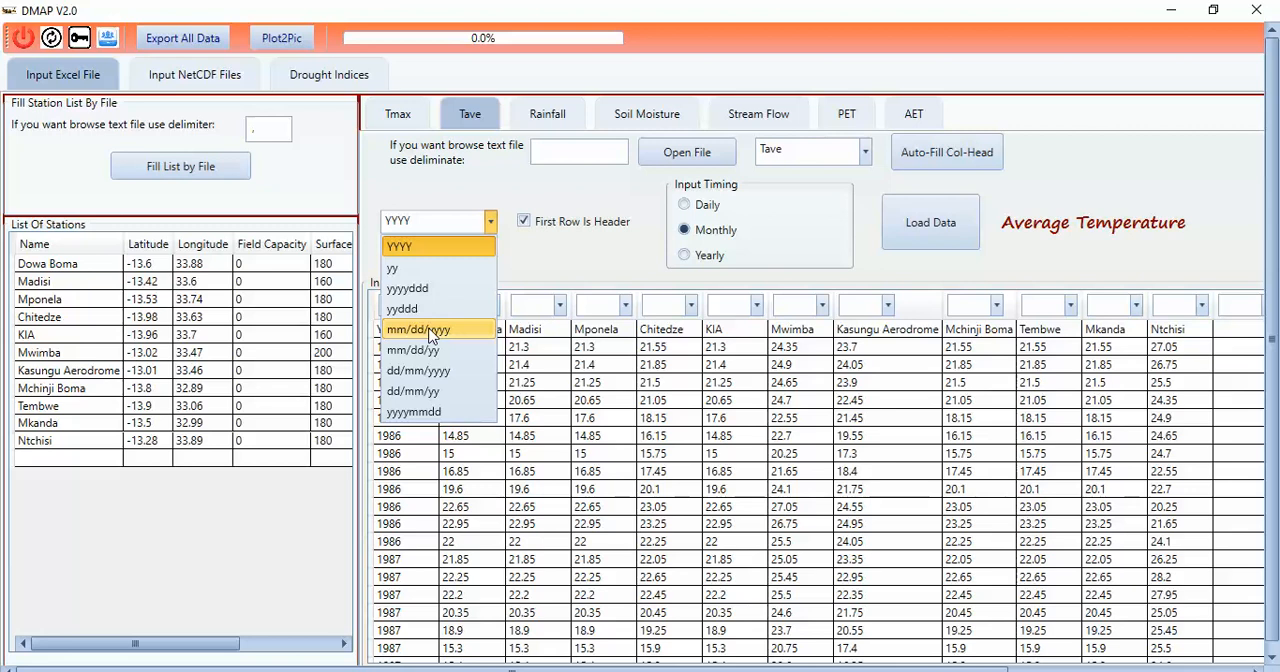
left_click(568, 256)
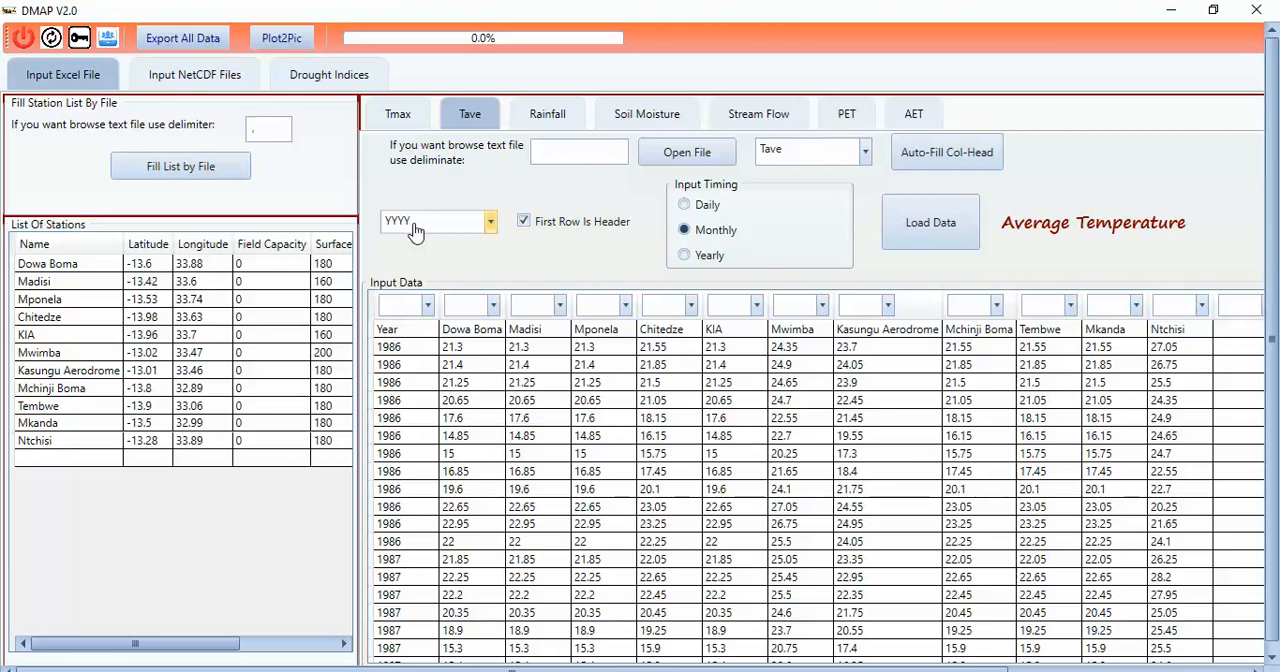
Step: Assign the Year column to Date and auto-fill the average temperature column heads from the first row
left_click(427, 306)
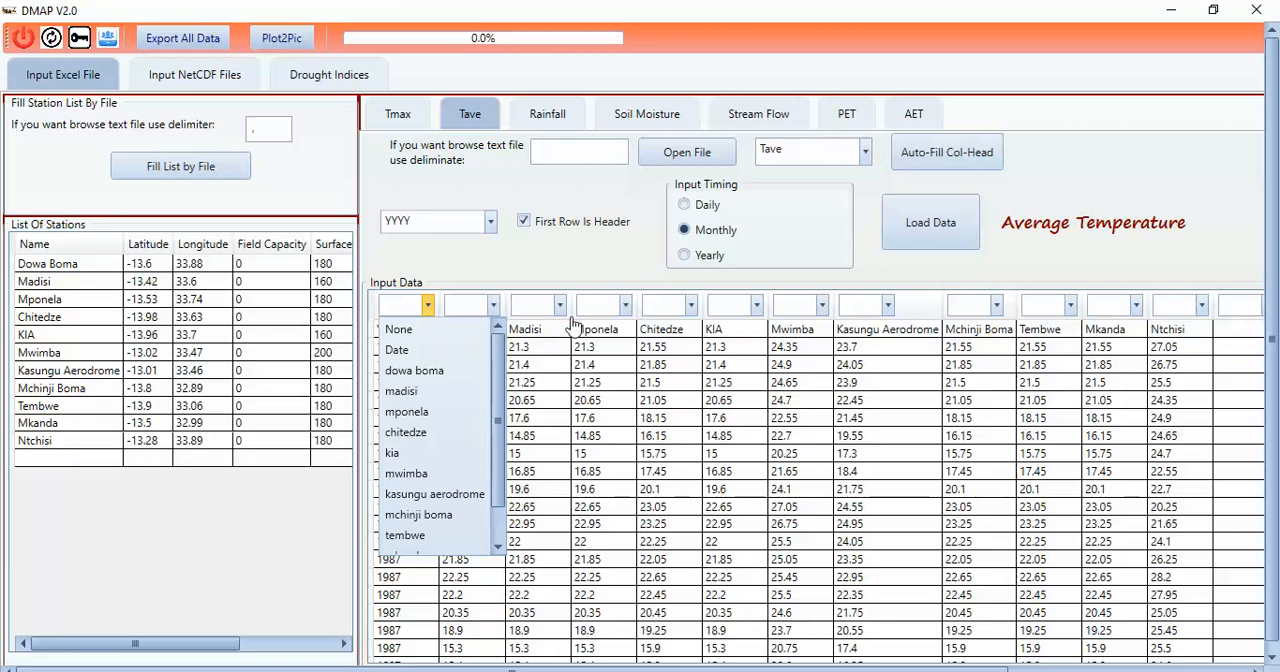
left_click(400, 350)
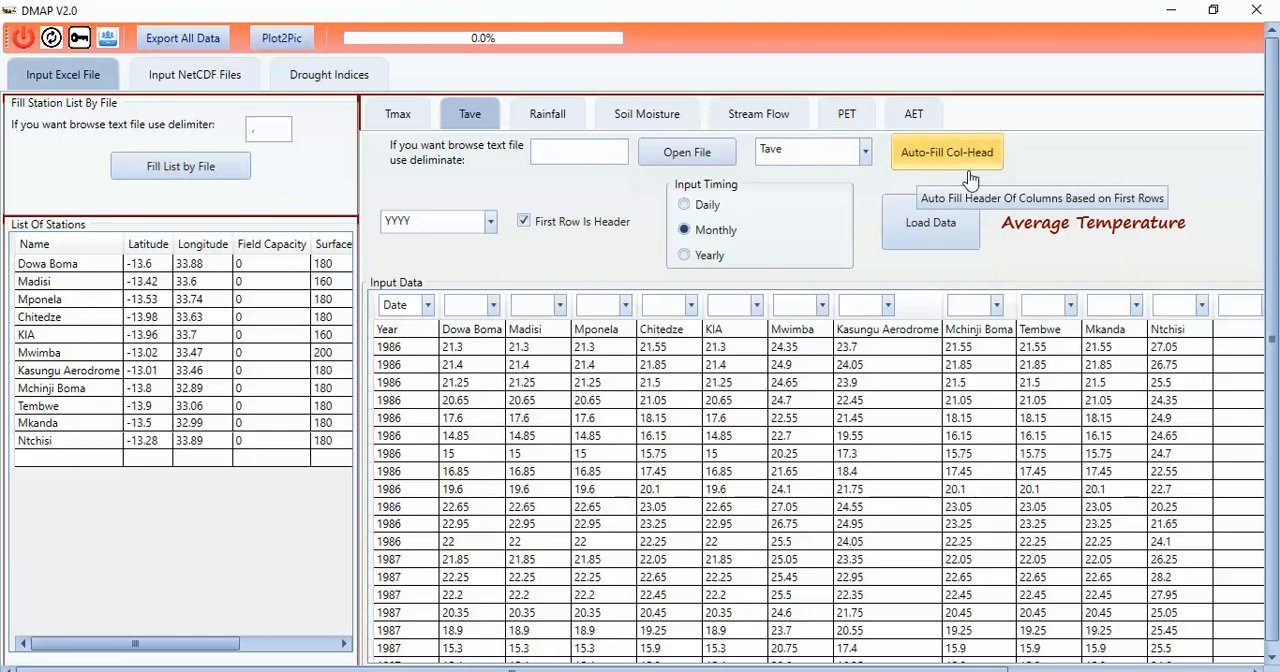
left_click(930, 165)
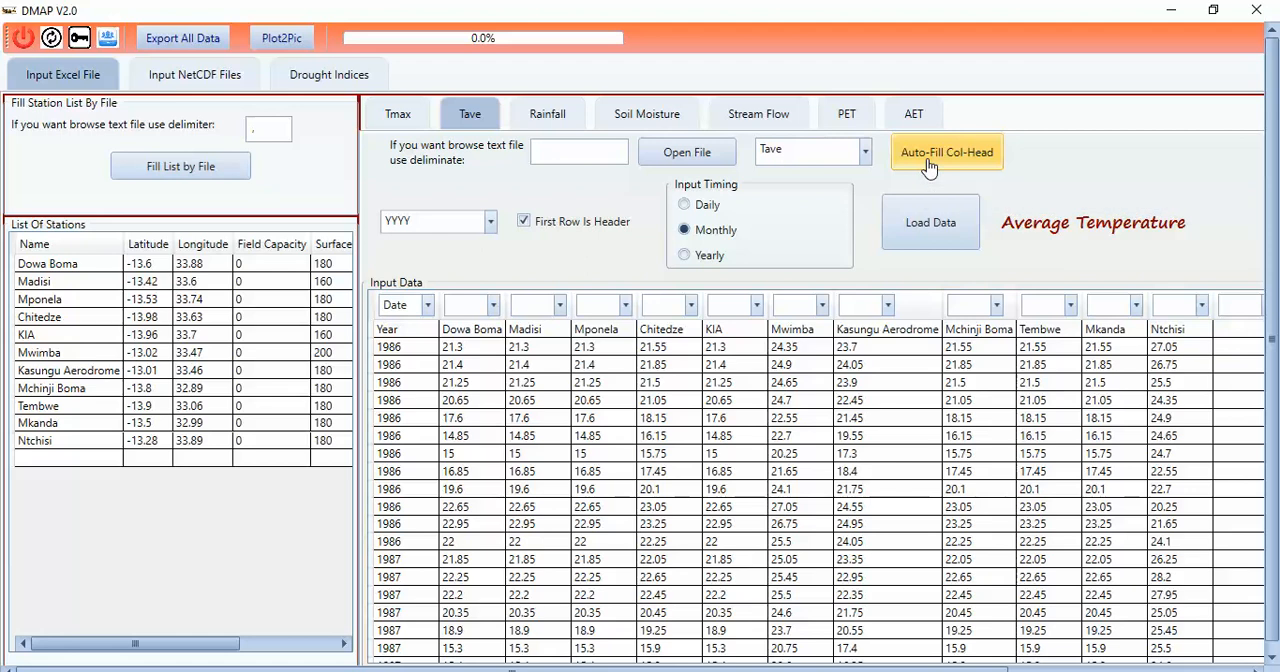
left_click(946, 168)
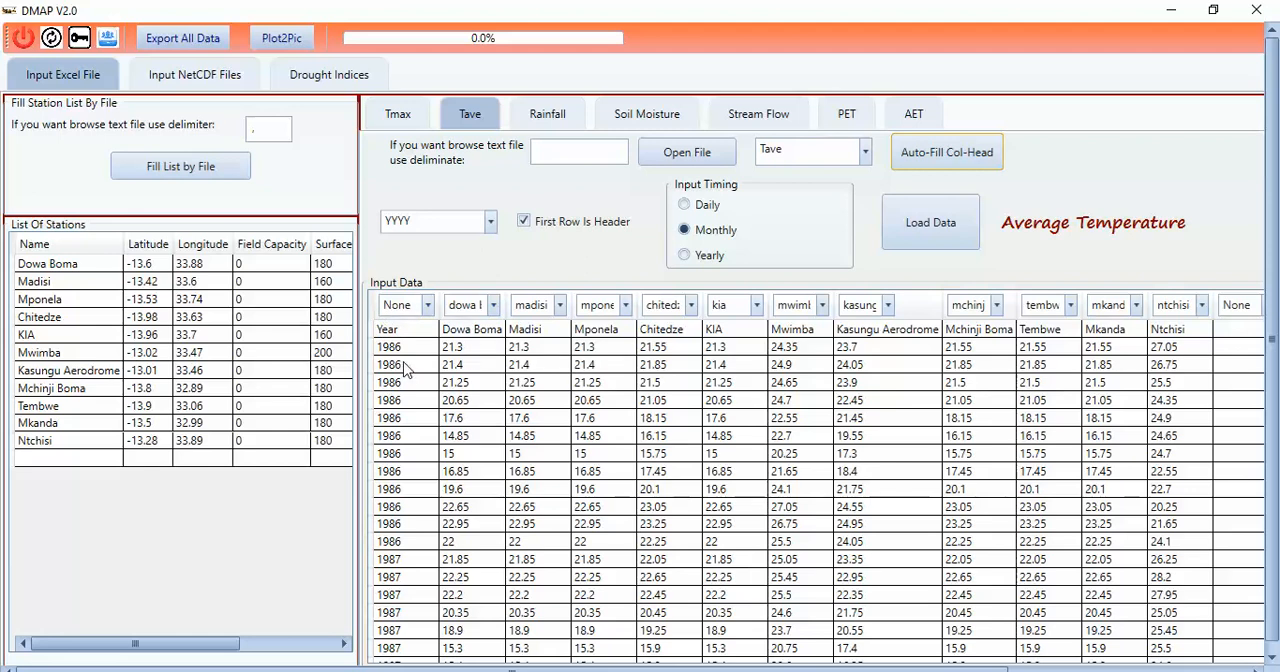
Step: Reassign the Year column from None to Date and load the average temperature data
left_click(427, 310)
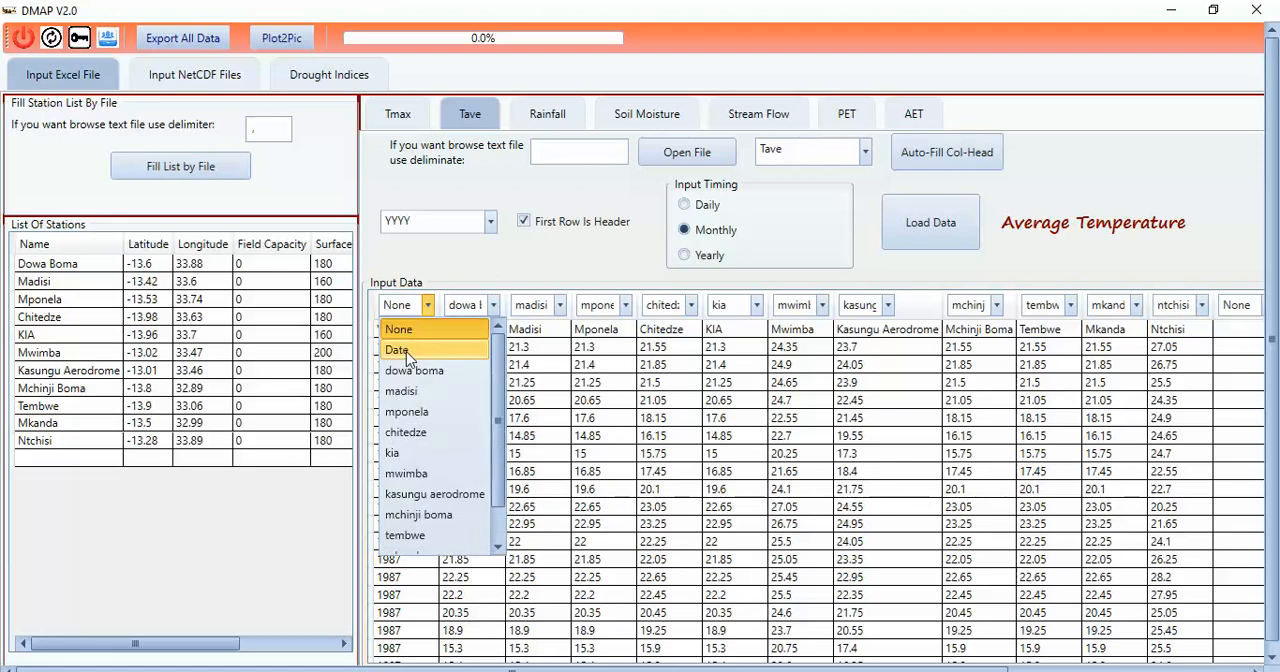
left_click(407, 354)
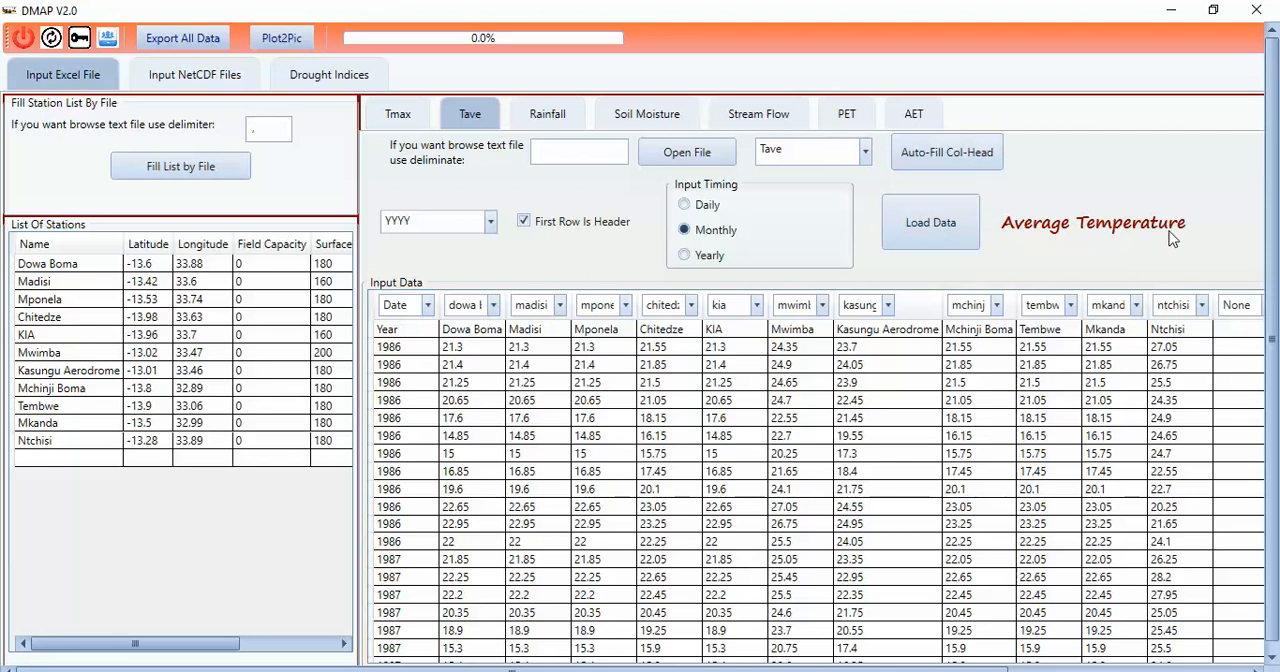
left_click(936, 236)
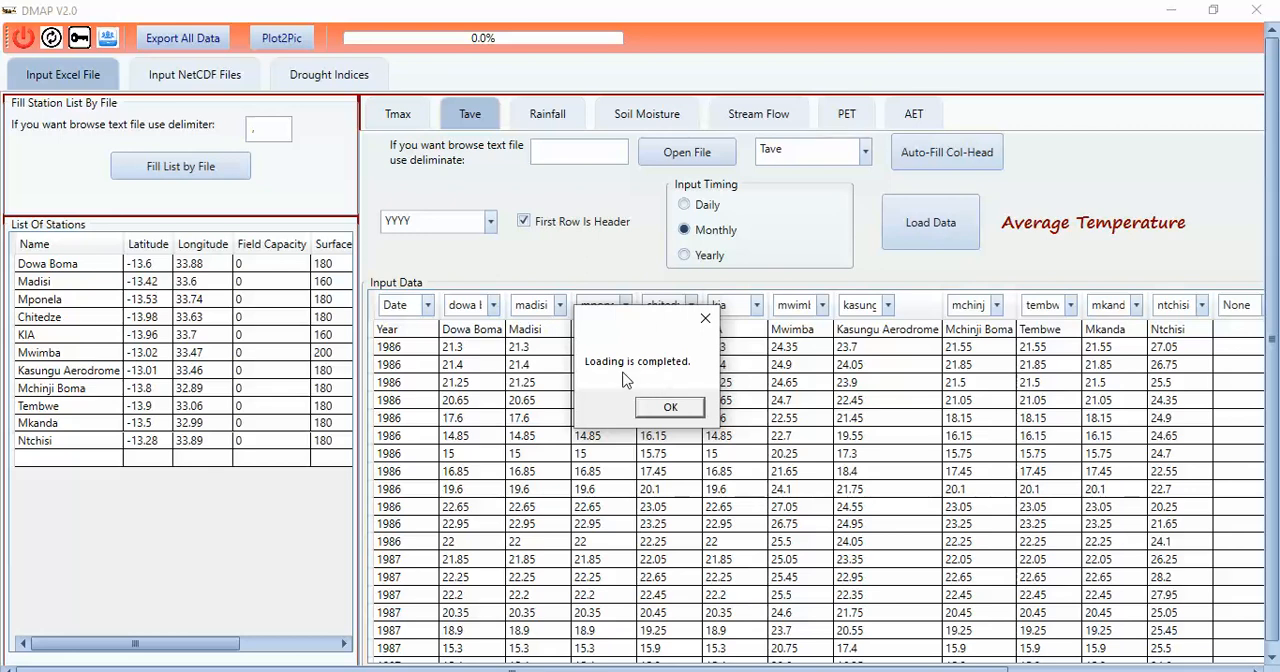
left_click(645, 411)
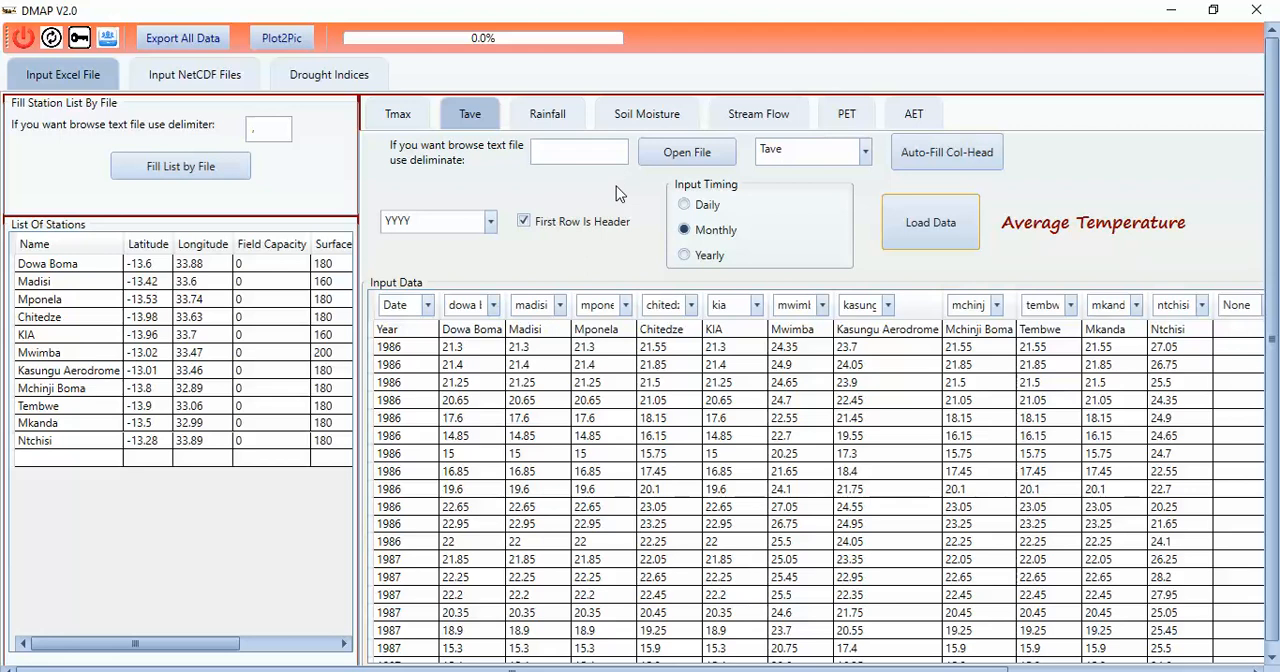
Step: Open Input.xlsx as the rainfall source and choose its Rainfall sheet
left_click(555, 118)
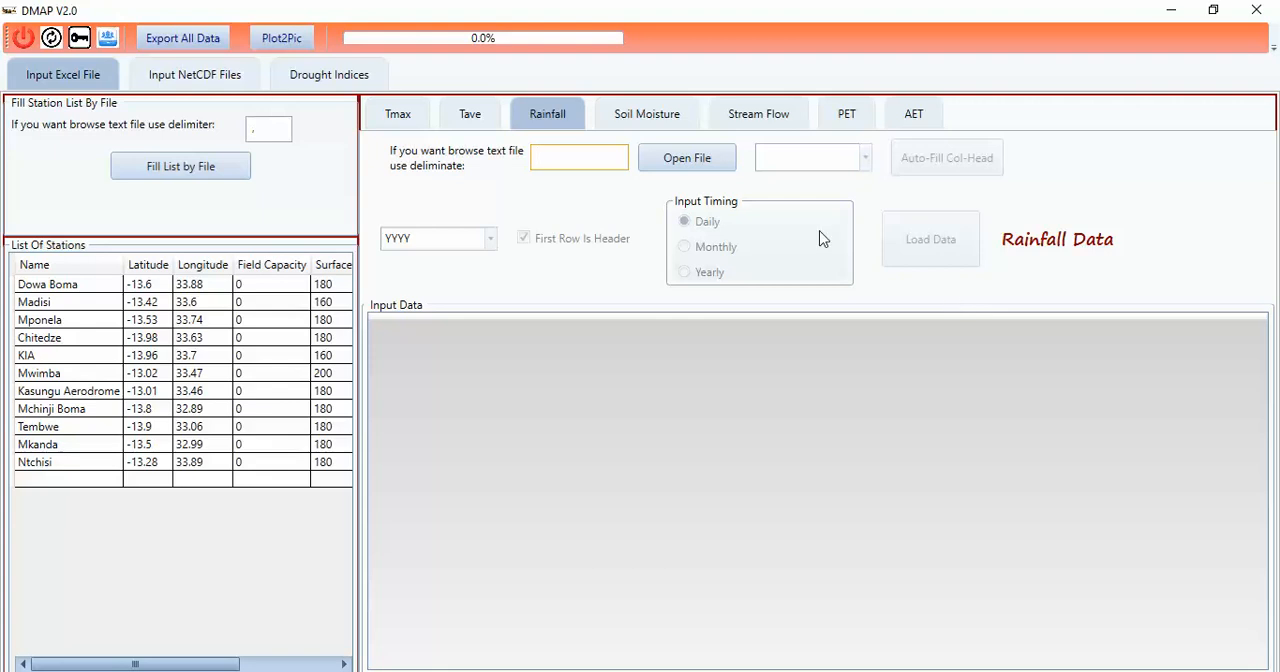
left_click(692, 171)
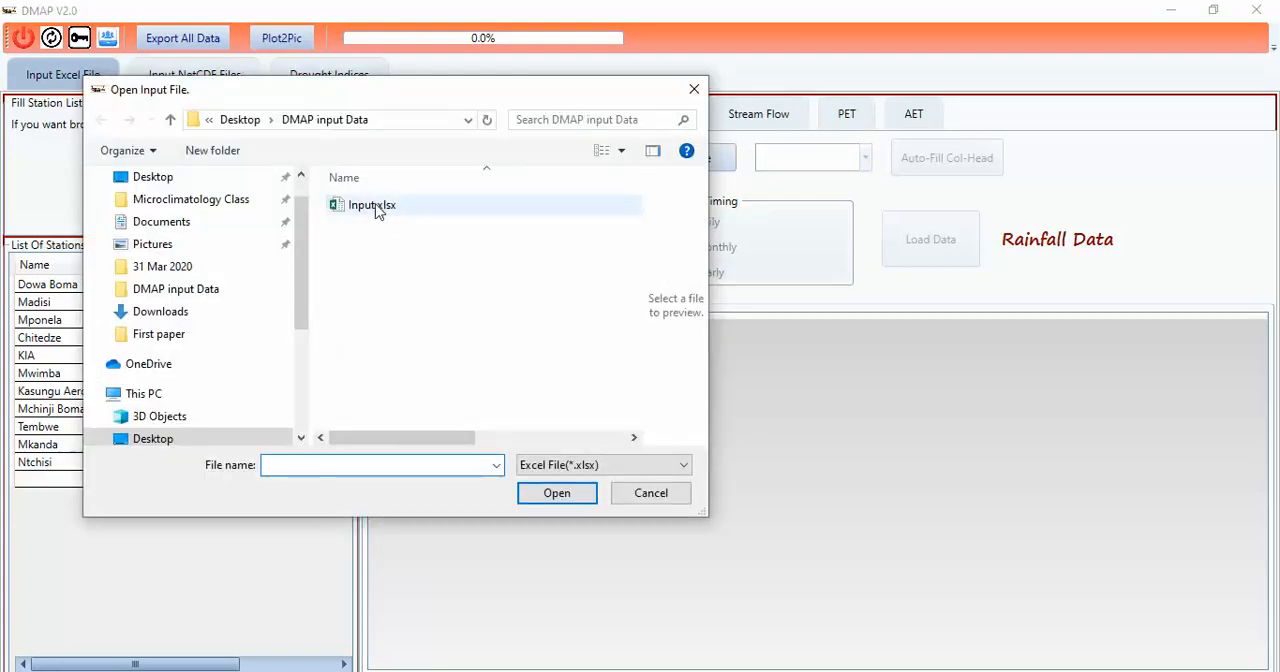
left_click(340, 207)
left_click(557, 493)
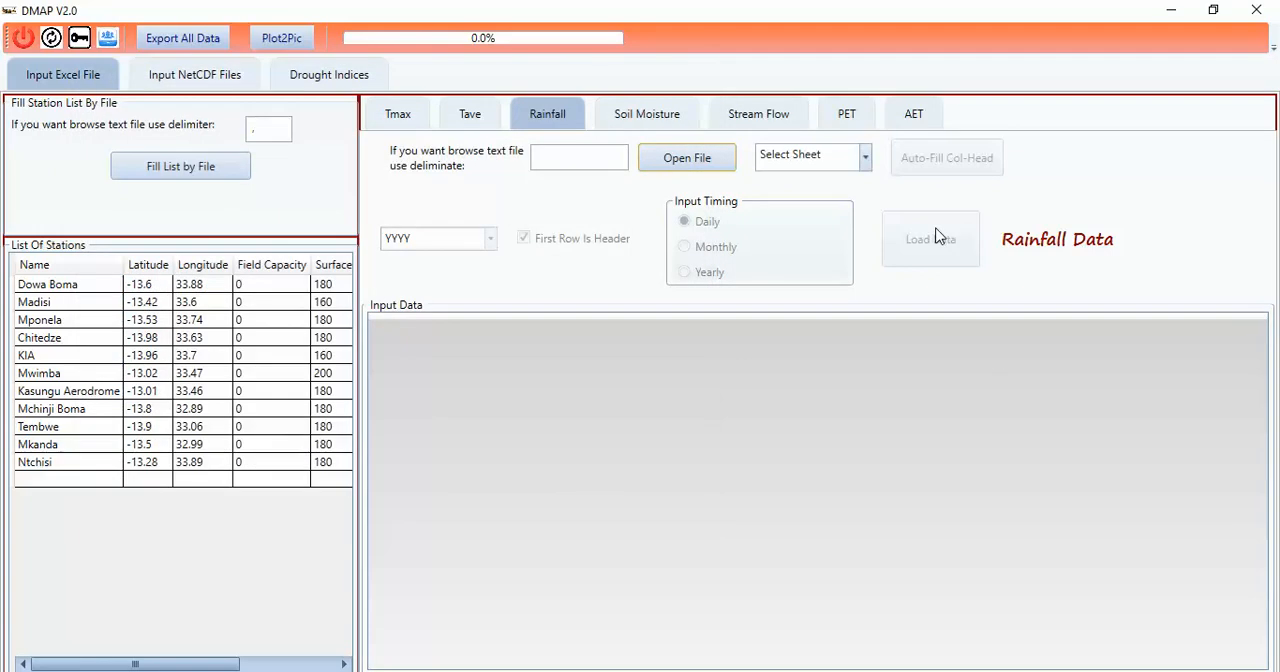
left_click(864, 157)
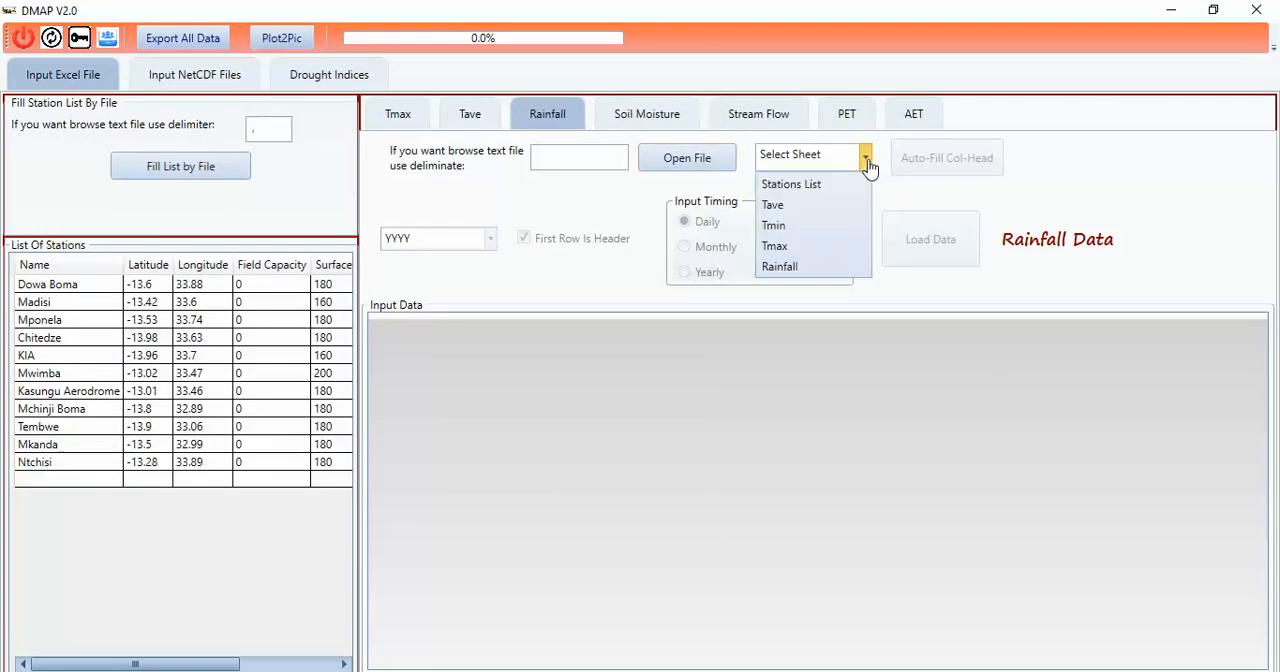
left_click(800, 266)
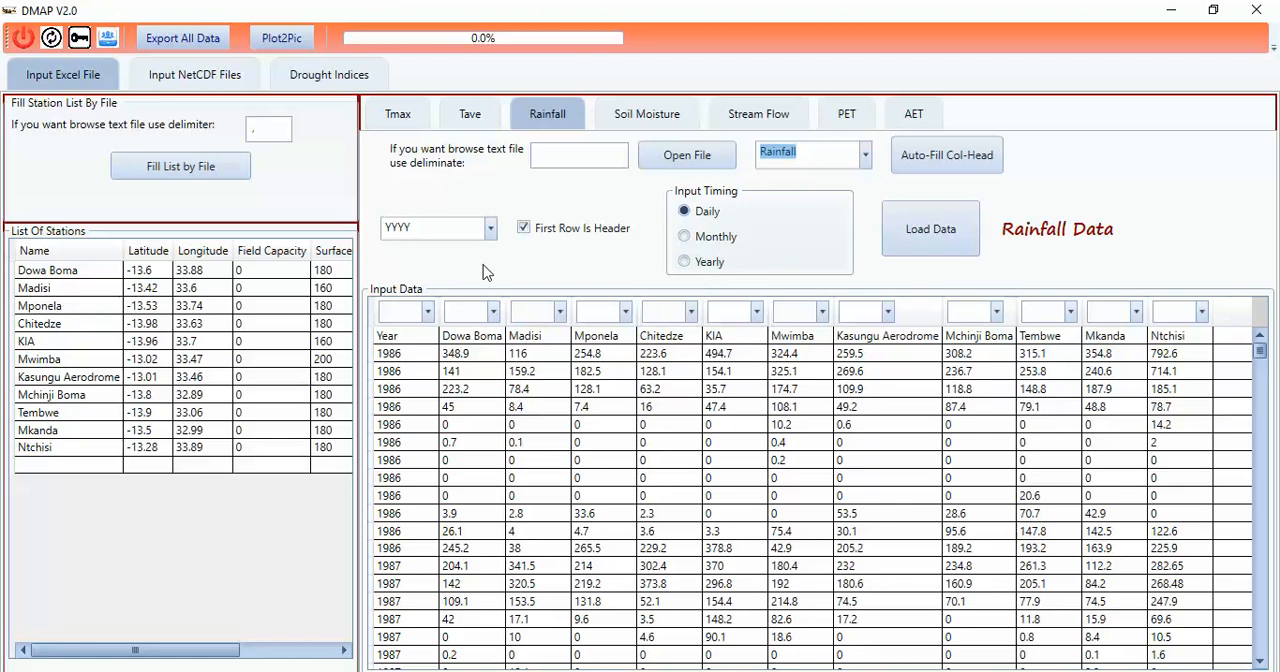
Step: Set the rainfall timing to Monthly and map the columns, auto-filling the station heads and assigning Year to Date
left_click(719, 242)
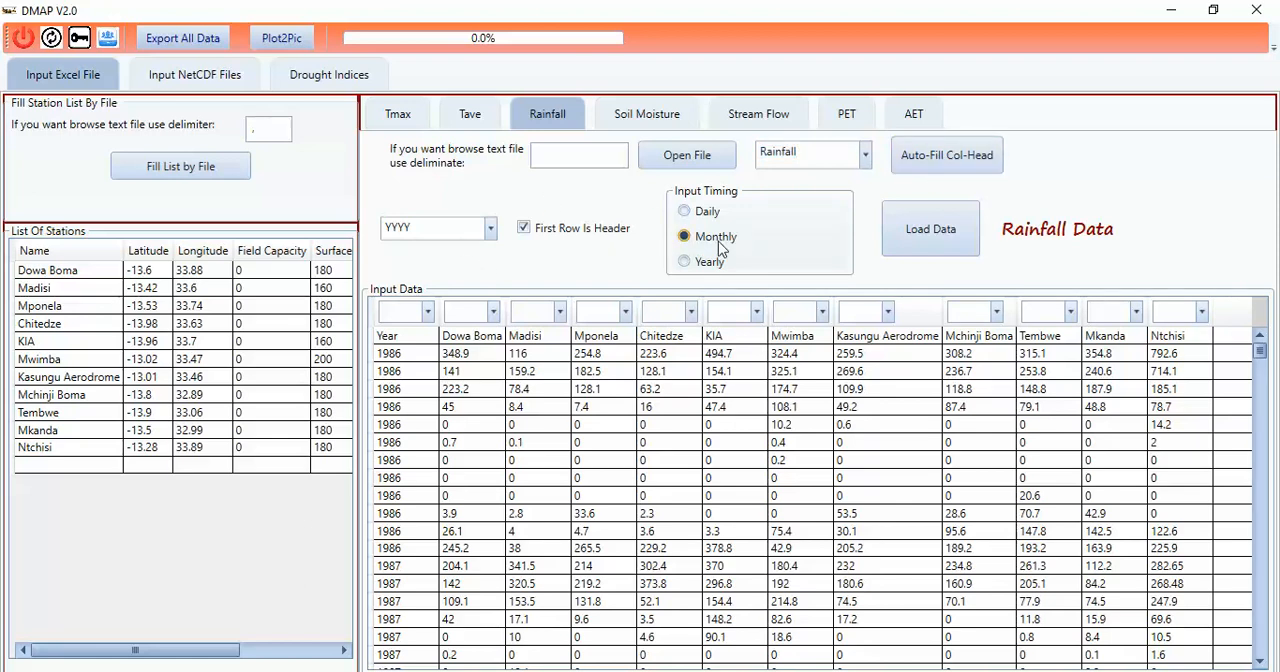
left_click(958, 170)
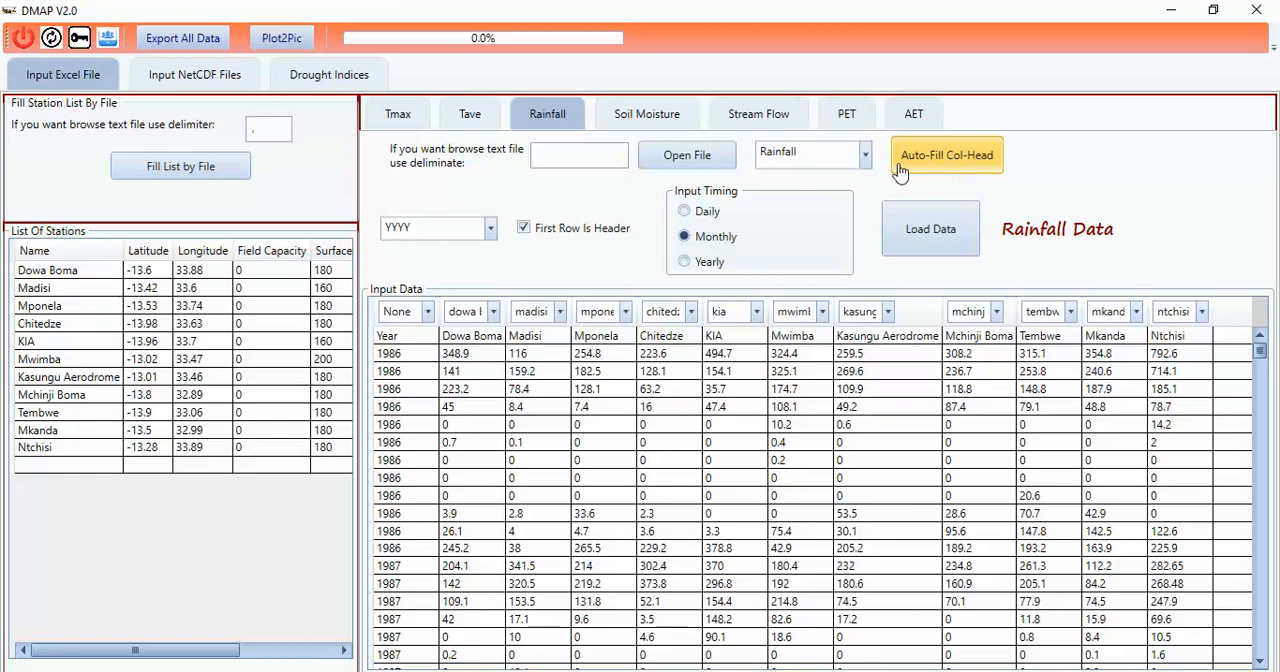
left_click(427, 312)
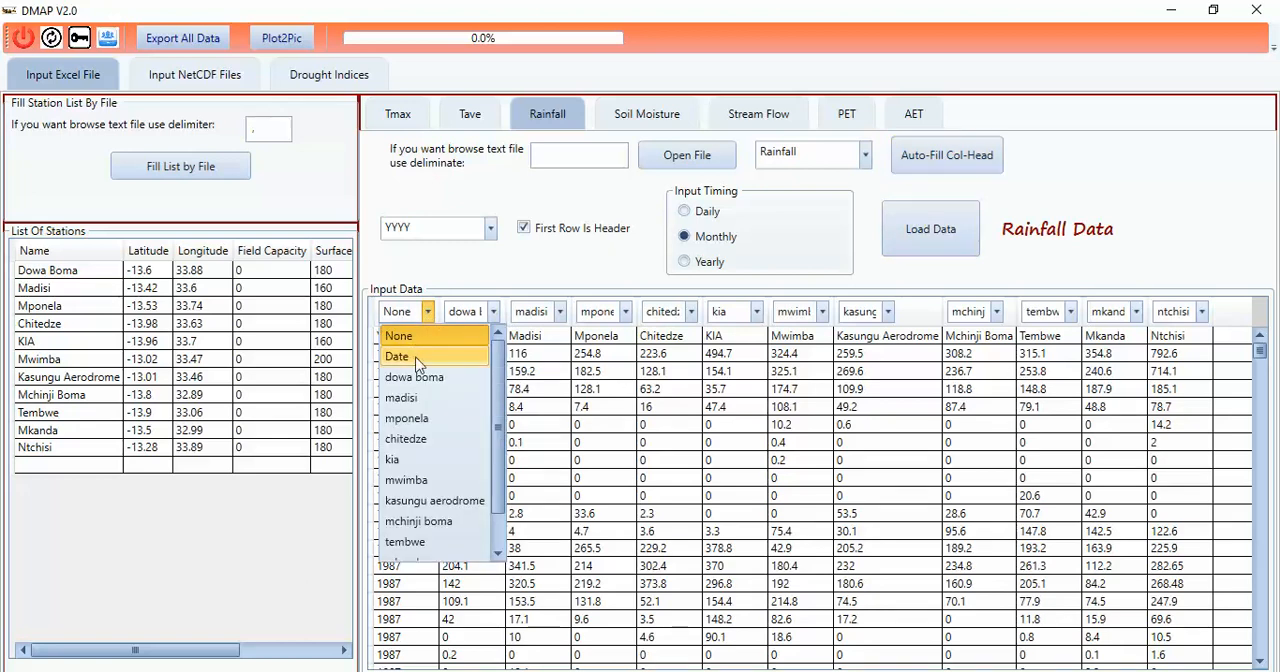
left_click(418, 356)
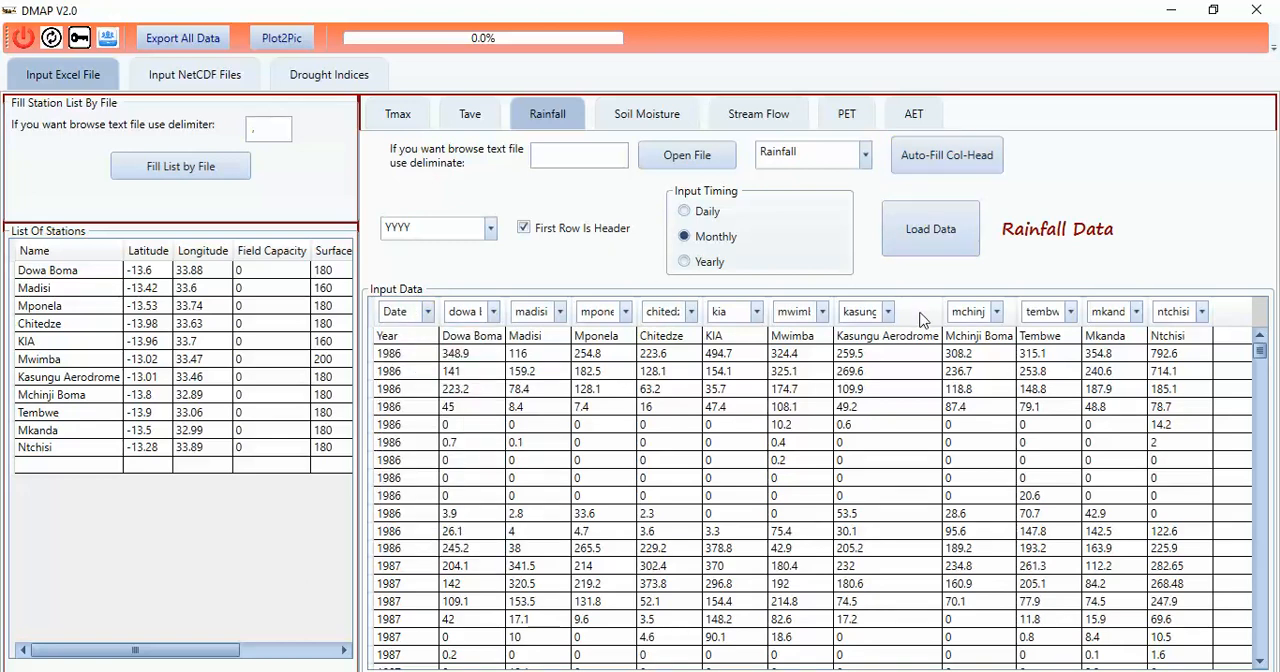
Step: Load the rainfall data and repeat the load once
left_click(940, 240)
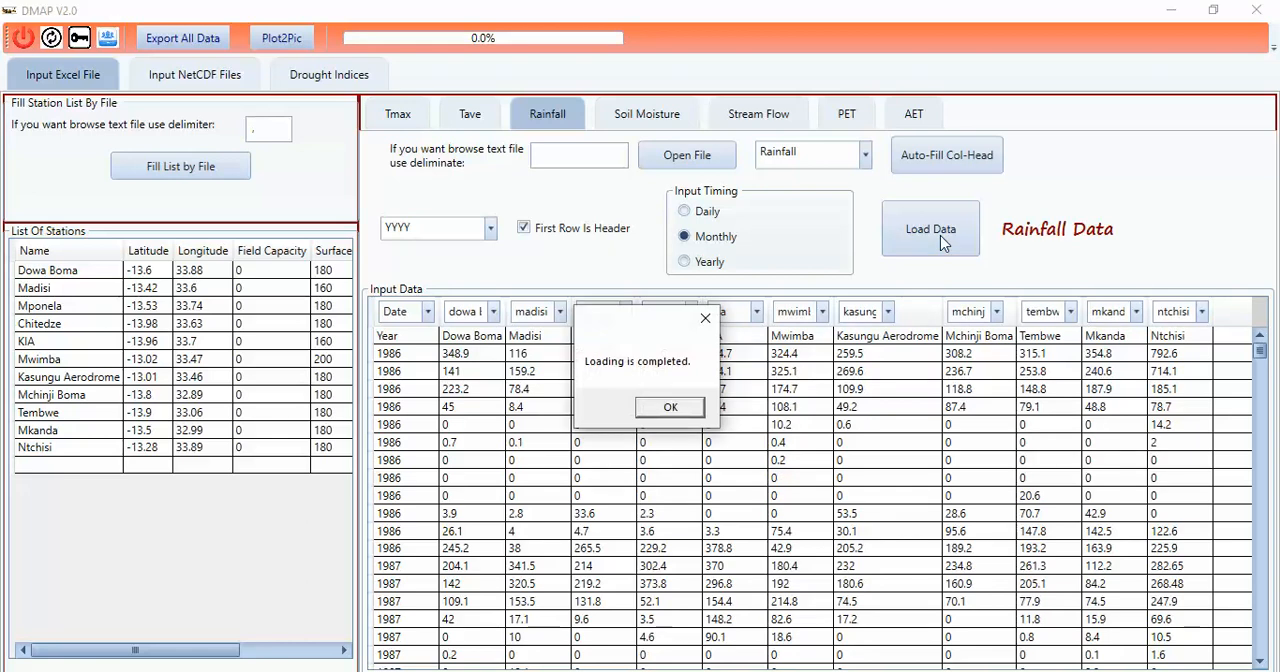
left_click(666, 405)
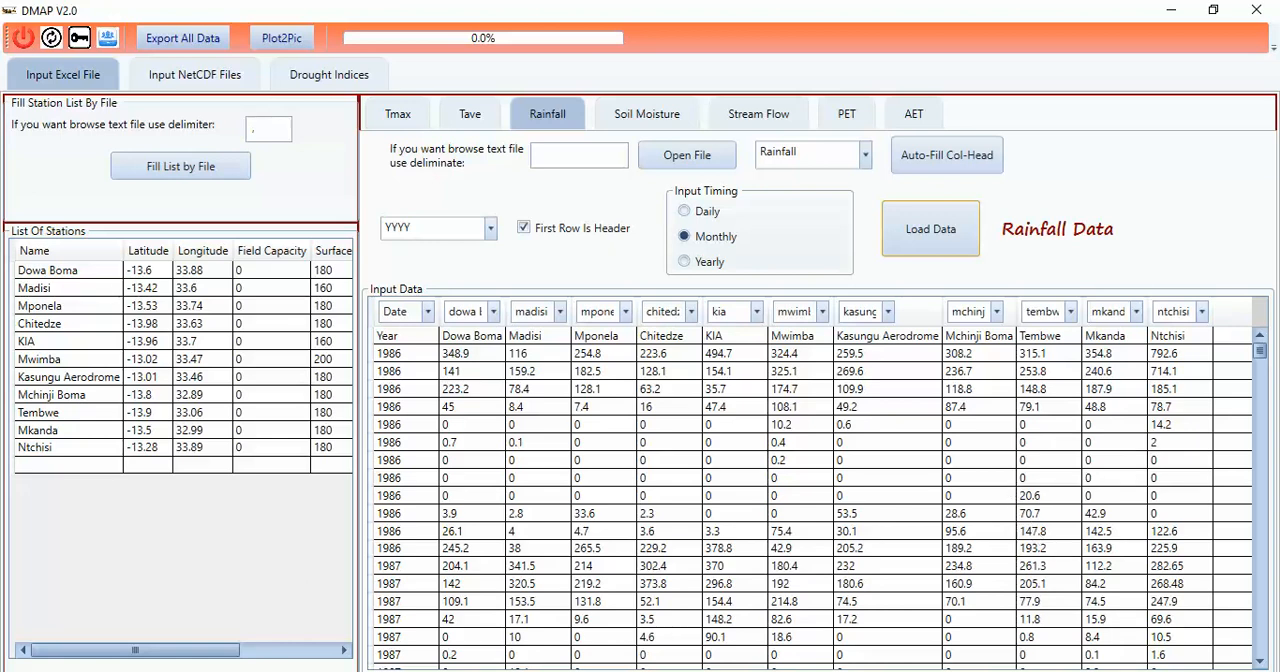
left_click(968, 240)
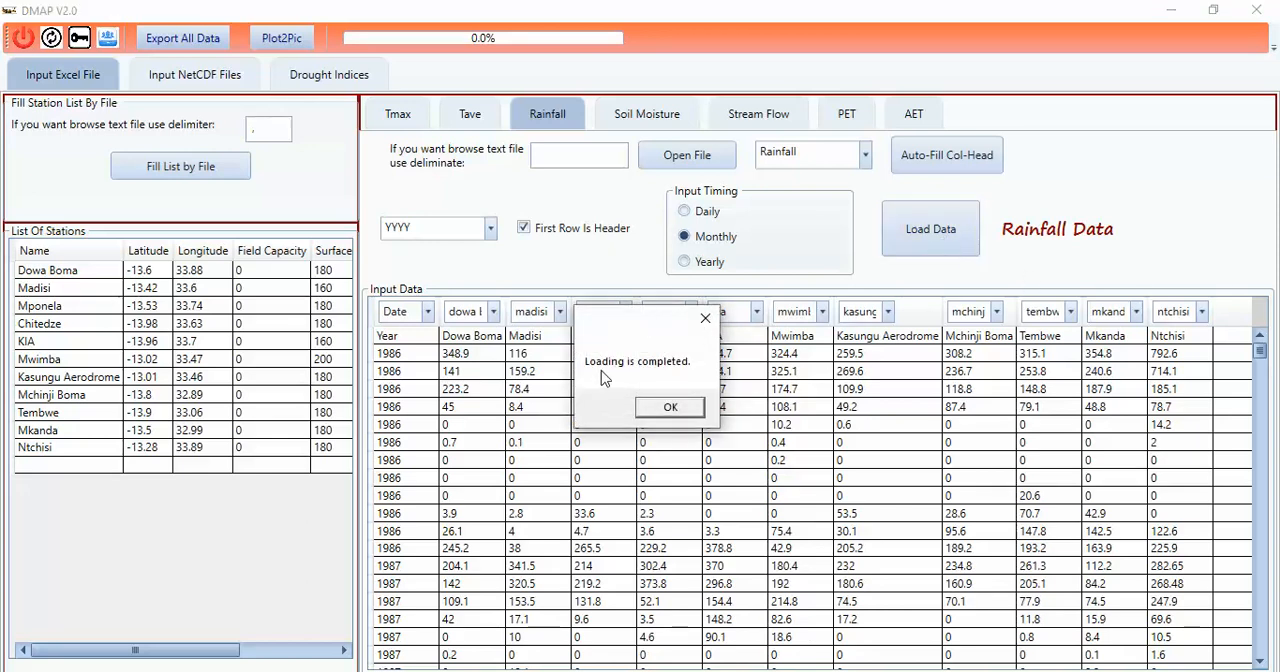
left_click(667, 414)
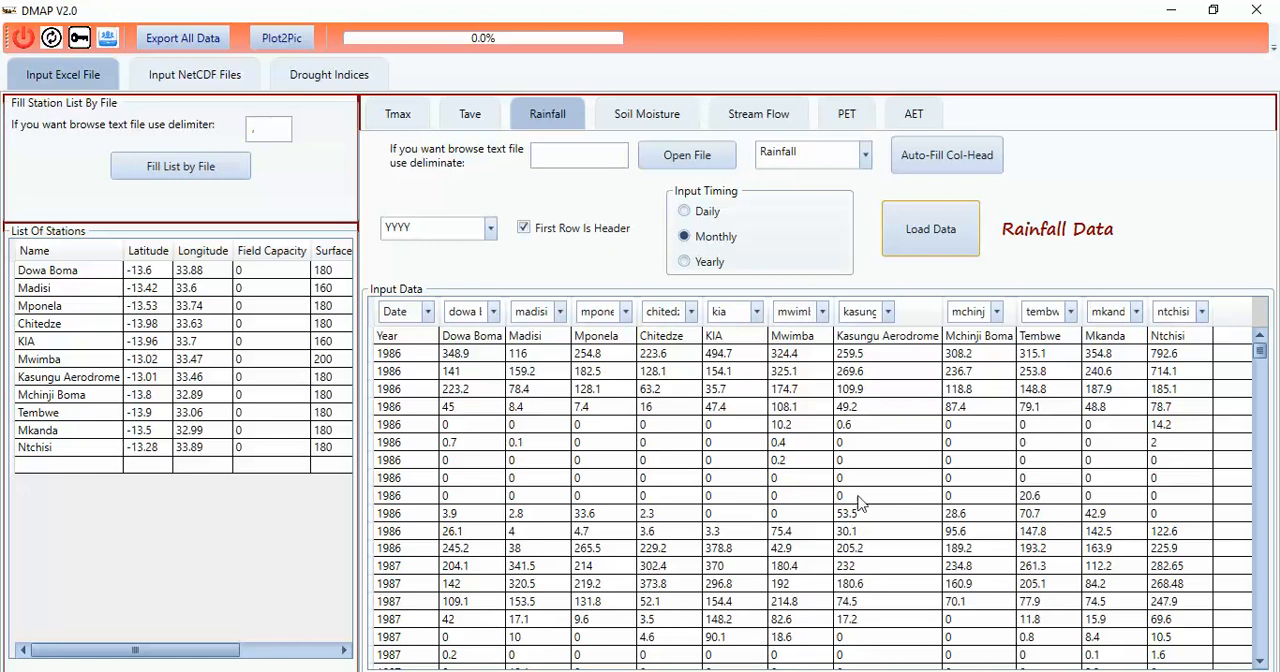
Step: Choose PDSI as the drought index and set its frequency to Yearly, keeping the 1986 to 2016 period
left_click(307, 88)
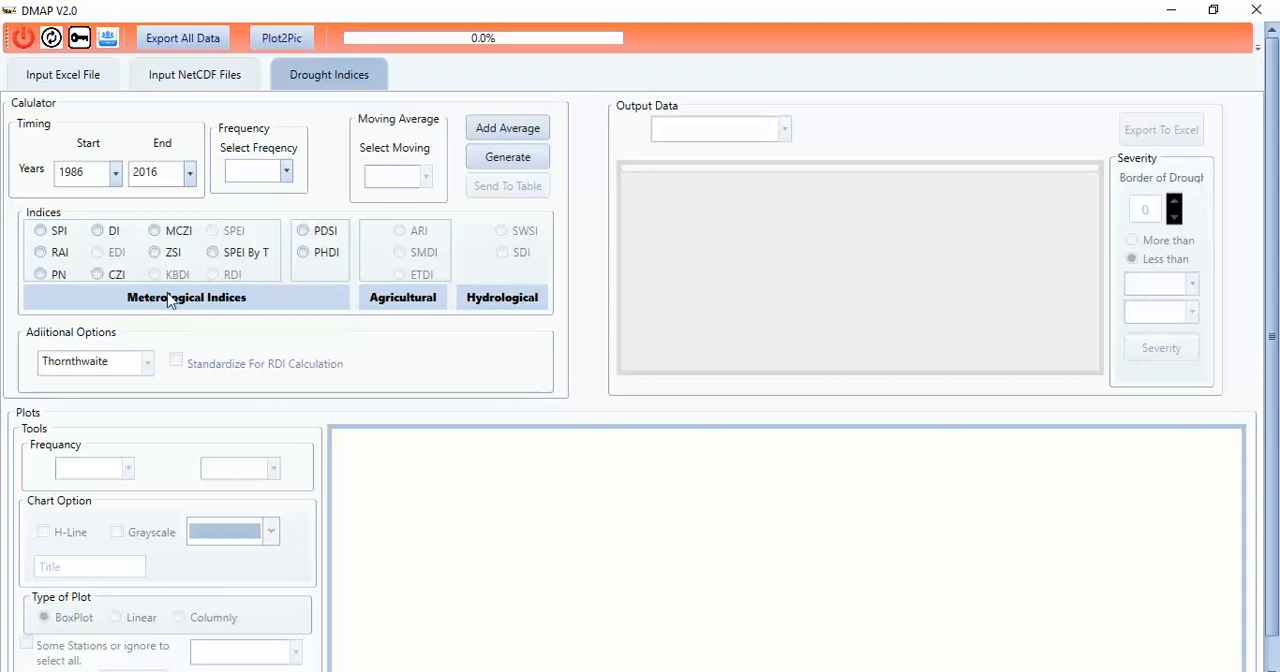
left_click(303, 232)
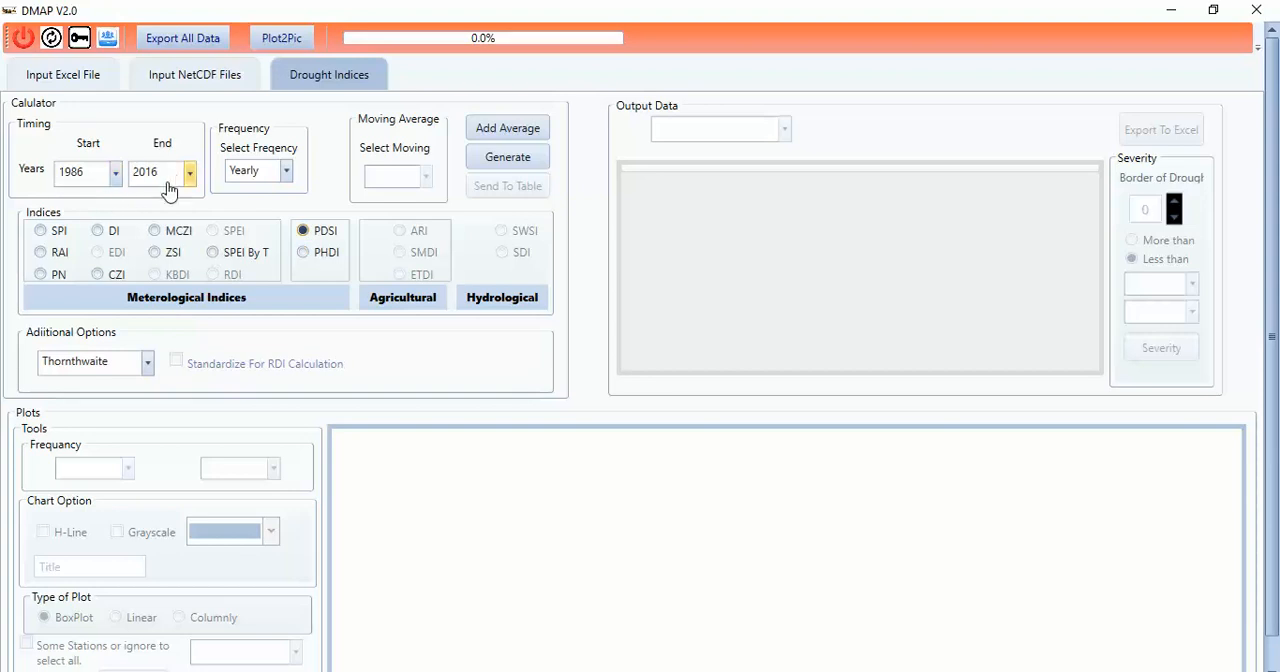
left_click(114, 176)
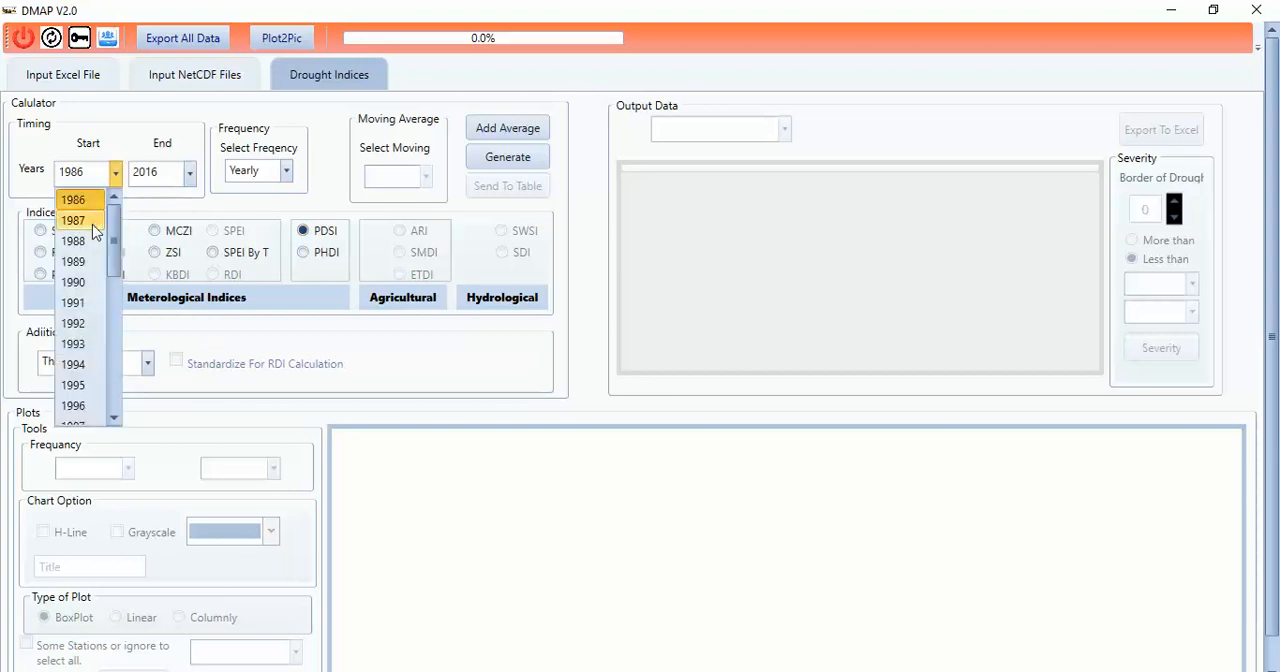
mouse_move(113, 244)
left_mouse_down()
mouse_move(95, 410)
mouse_move(108, 222)
left_mouse_up()
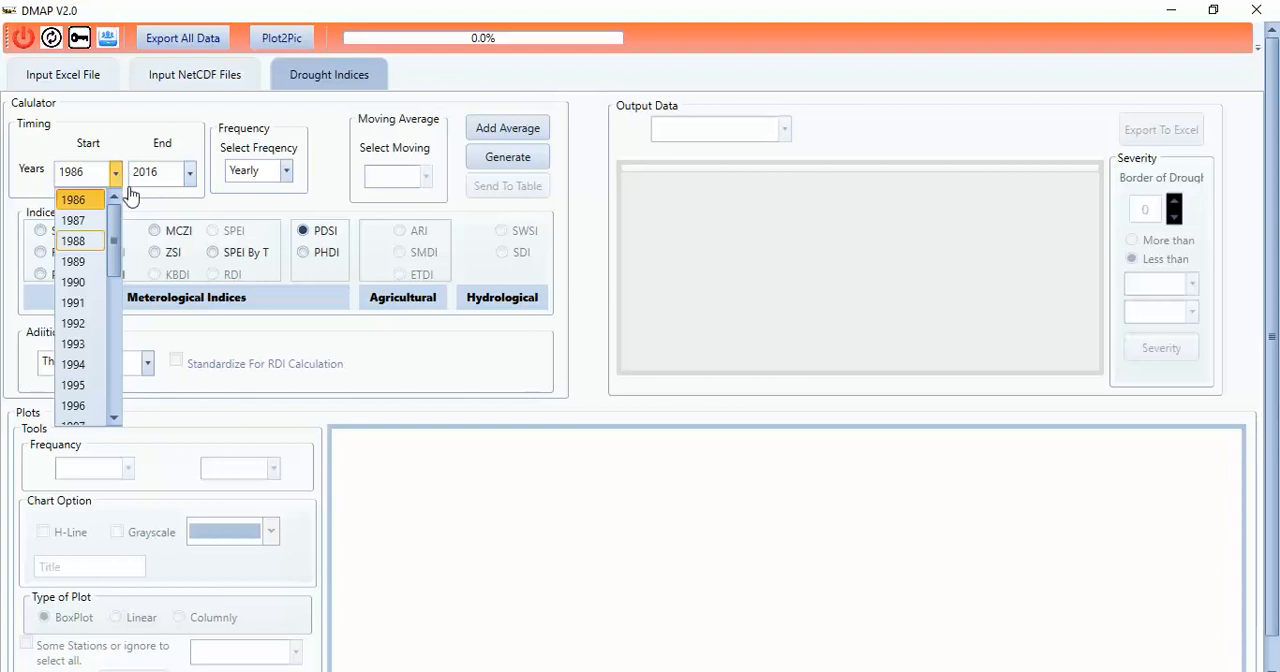
left_click(285, 172)
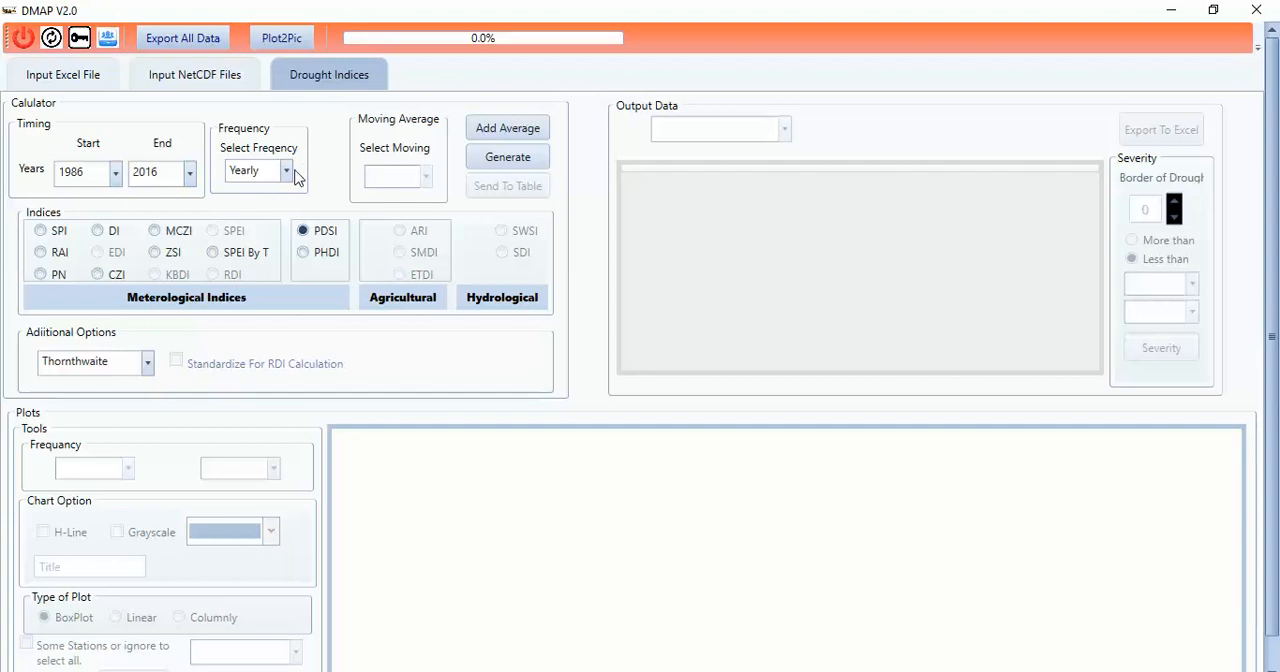
left_click(286, 172)
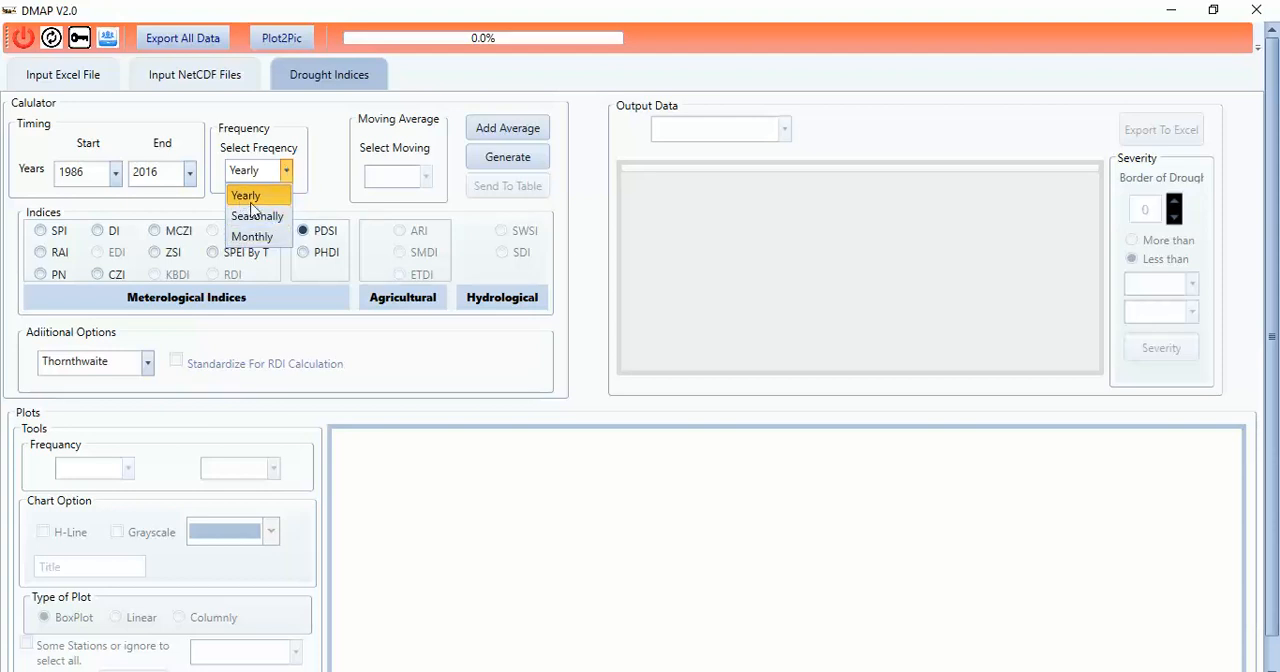
left_click(249, 197)
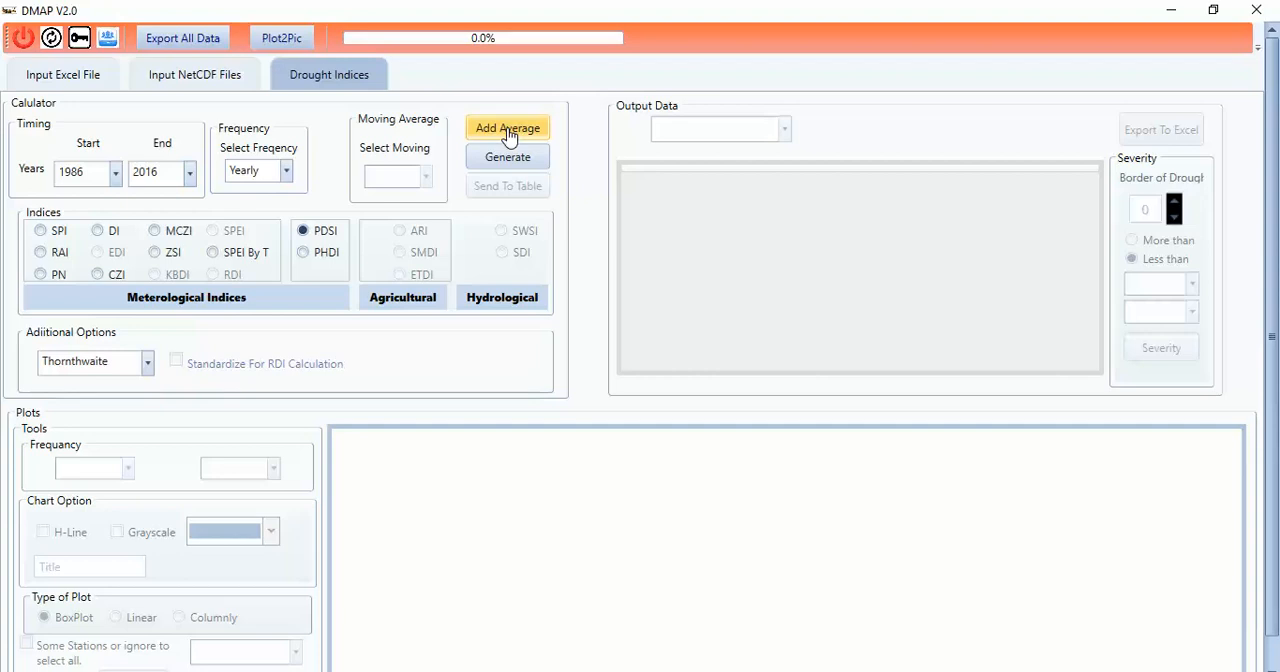
Step: Add an all-station average station named Average, accepting its proposed coordinates and soil values
left_click(507, 128)
left_click_drag(209, 97, 737, 80)
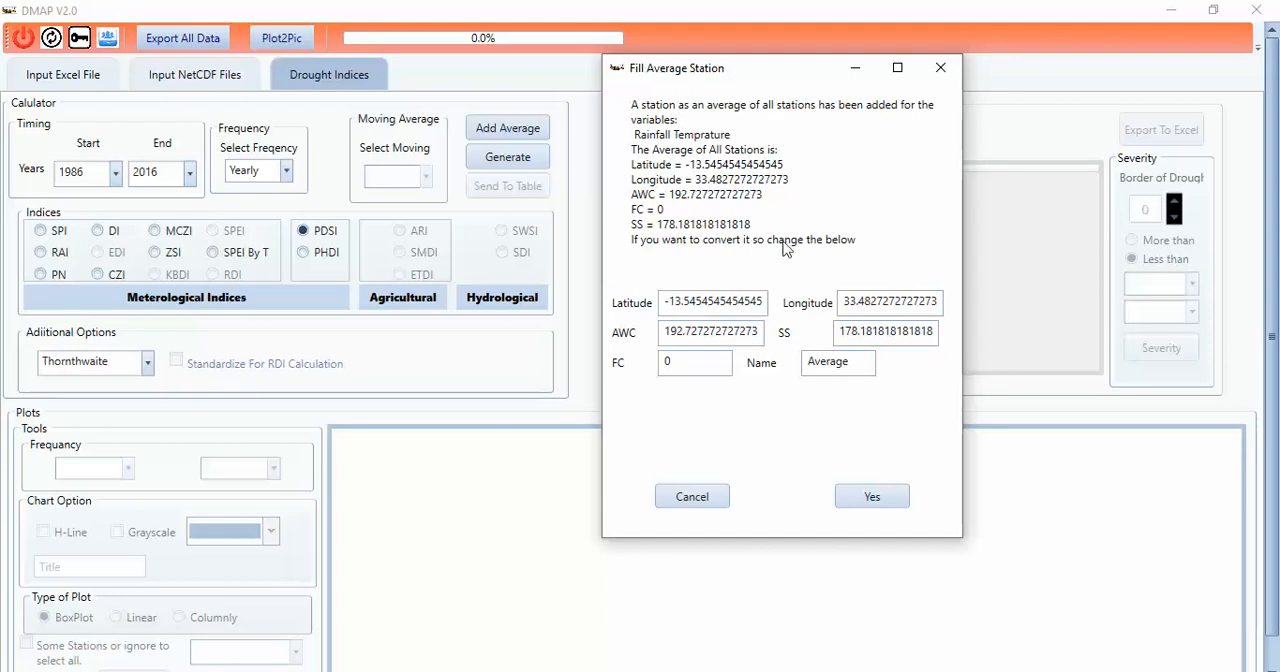
left_click_drag(737, 65, 675, 89)
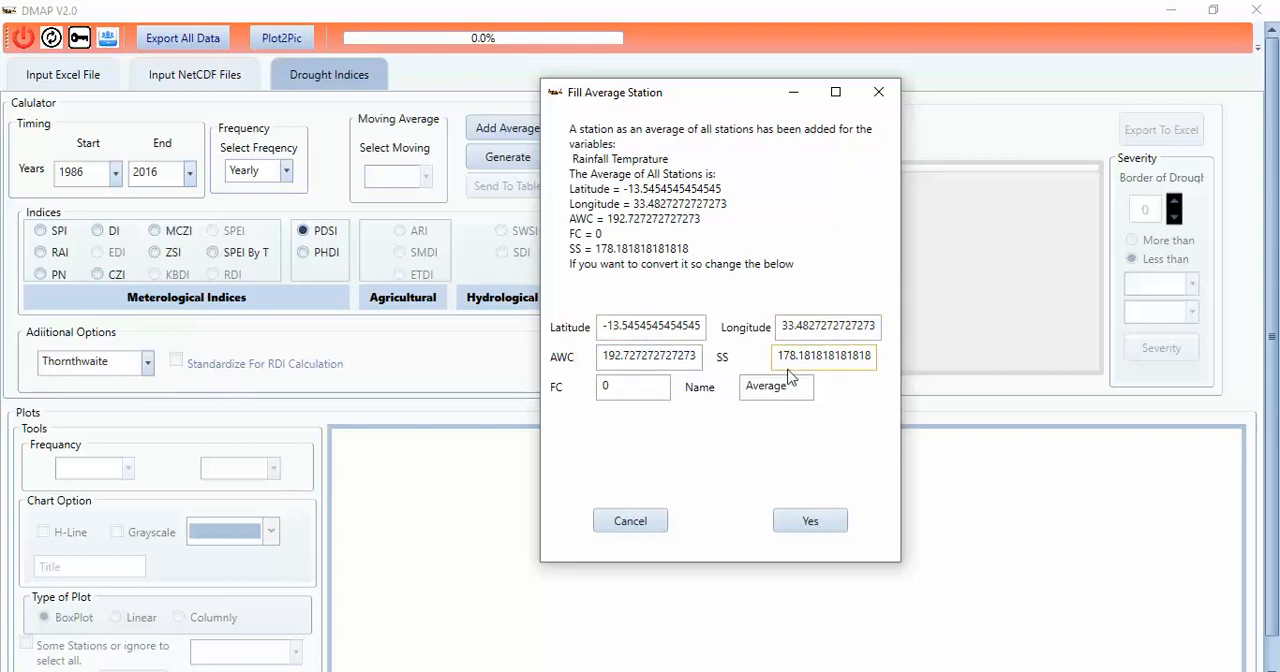
left_click(658, 325)
left_click(764, 390)
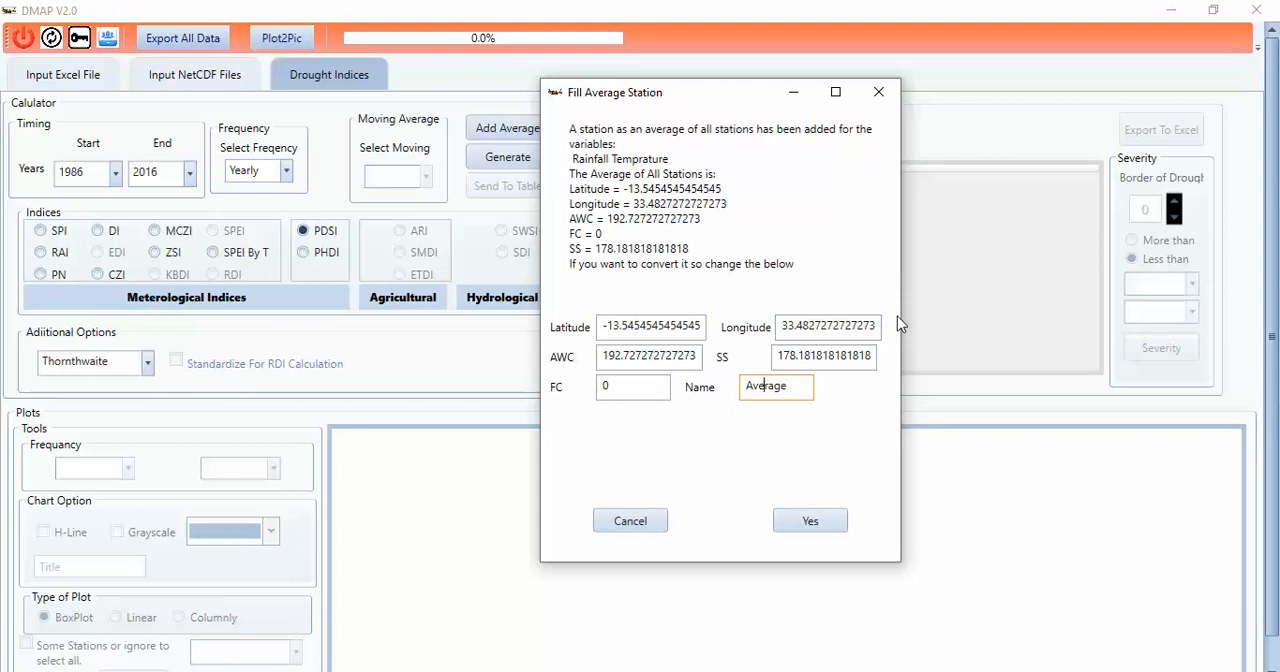
double_click(789, 386)
left_click(809, 532)
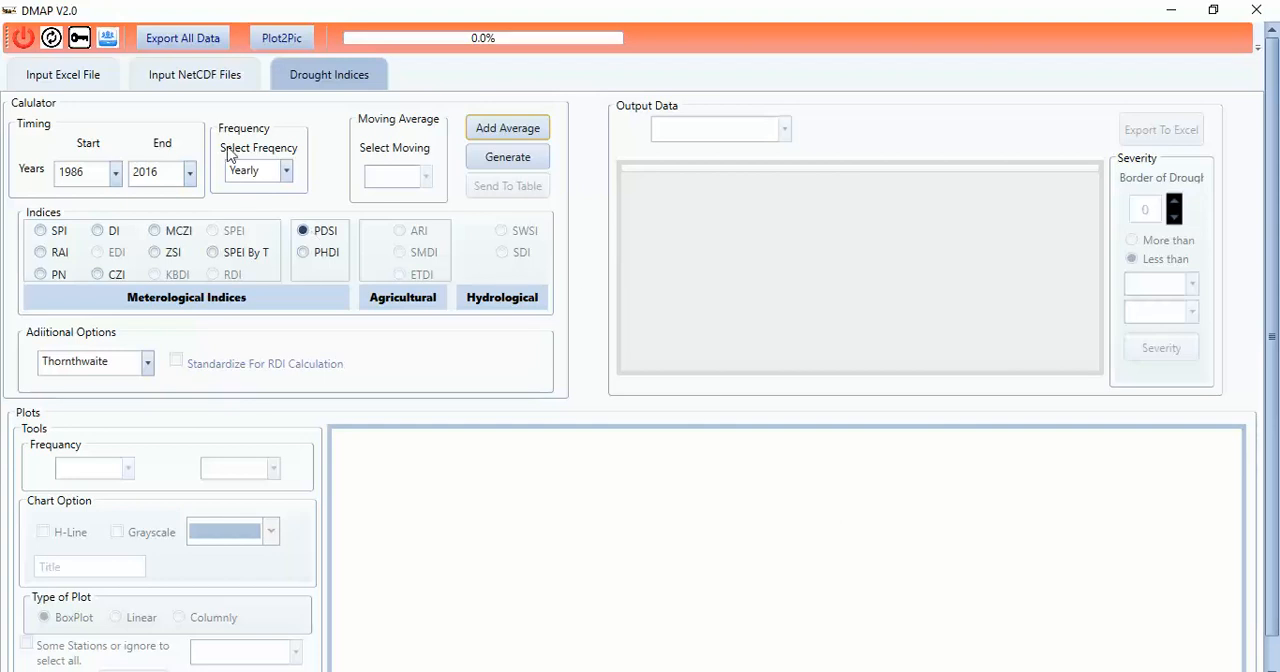
Step: Generate the PDSI index and send the results to the output table
left_click(504, 165)
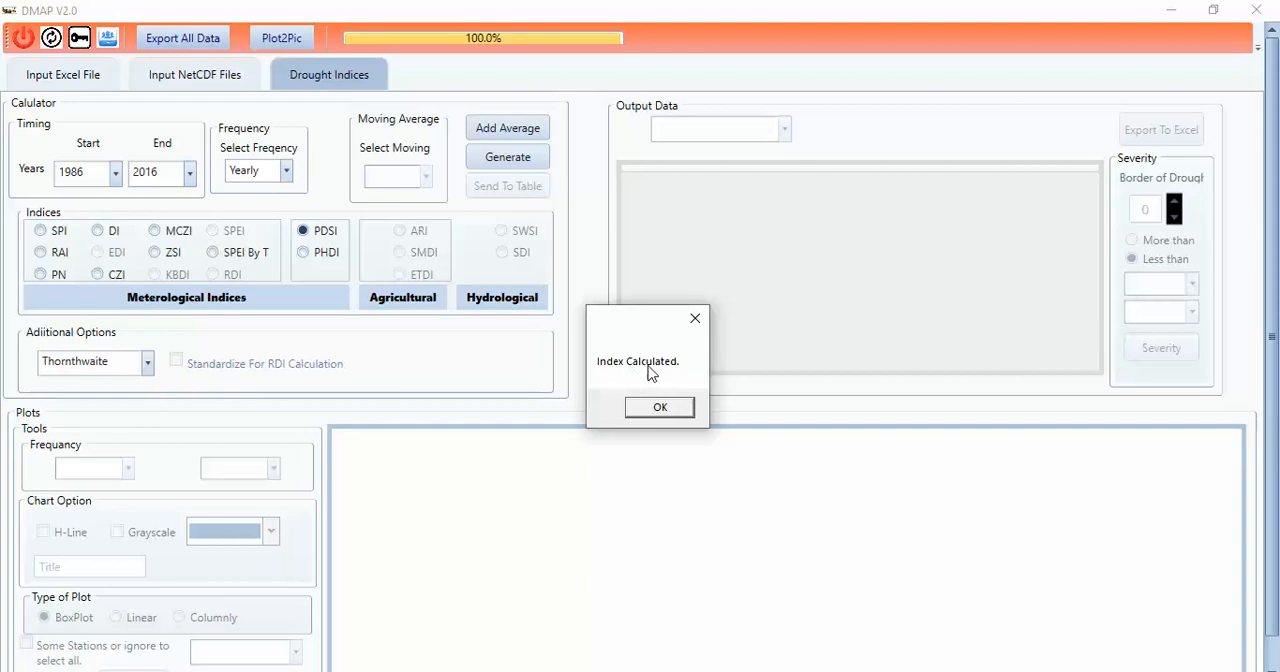
left_click(659, 407)
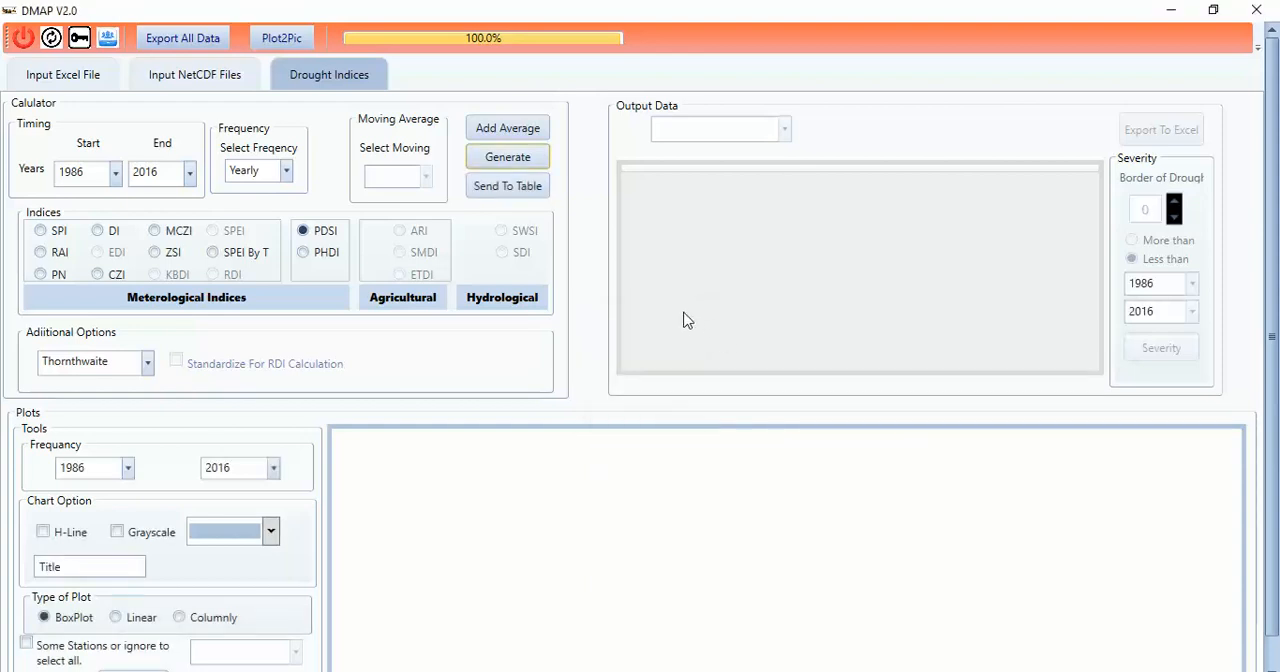
left_click(507, 196)
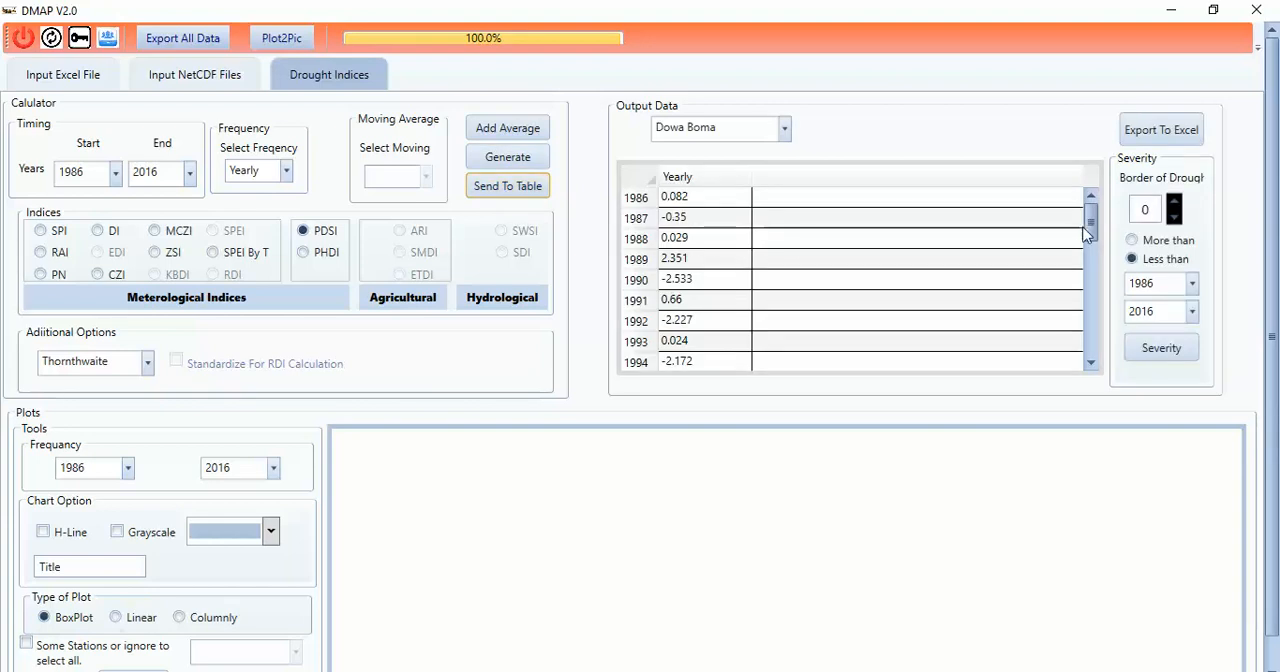
Step: Browse the yearly PDSI output, switching the table to Chitedze and finally to the Average station
left_click_drag(1090, 228, 1088, 252)
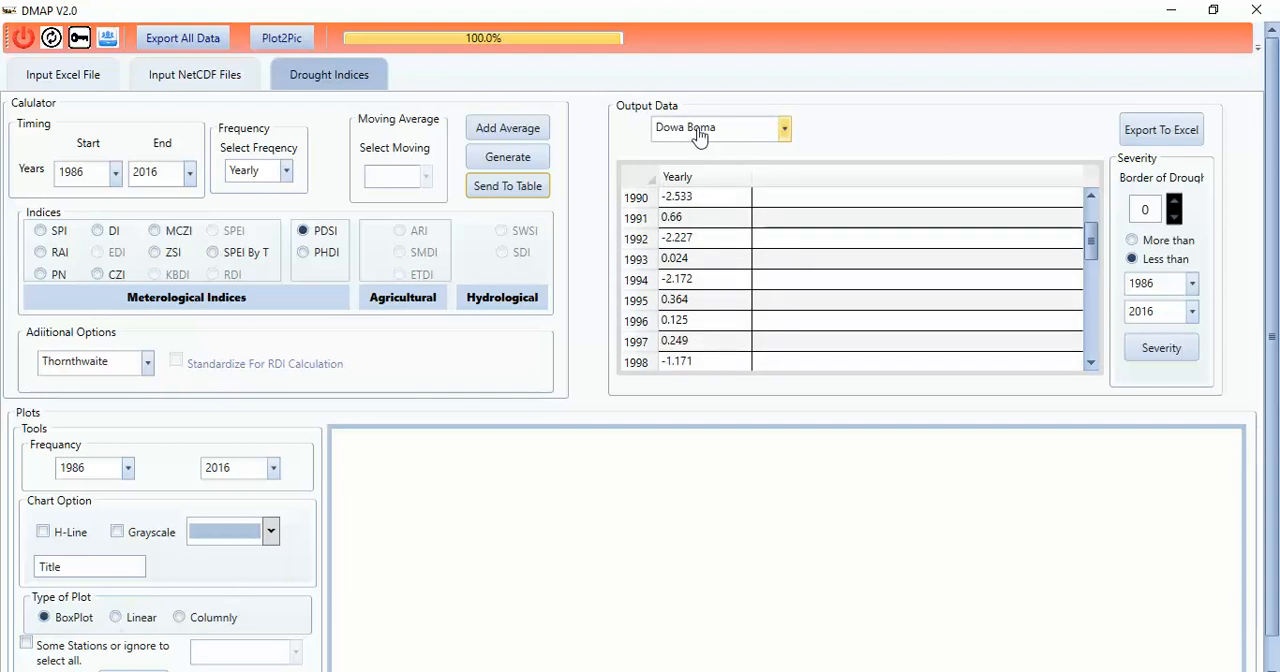
left_click(784, 128)
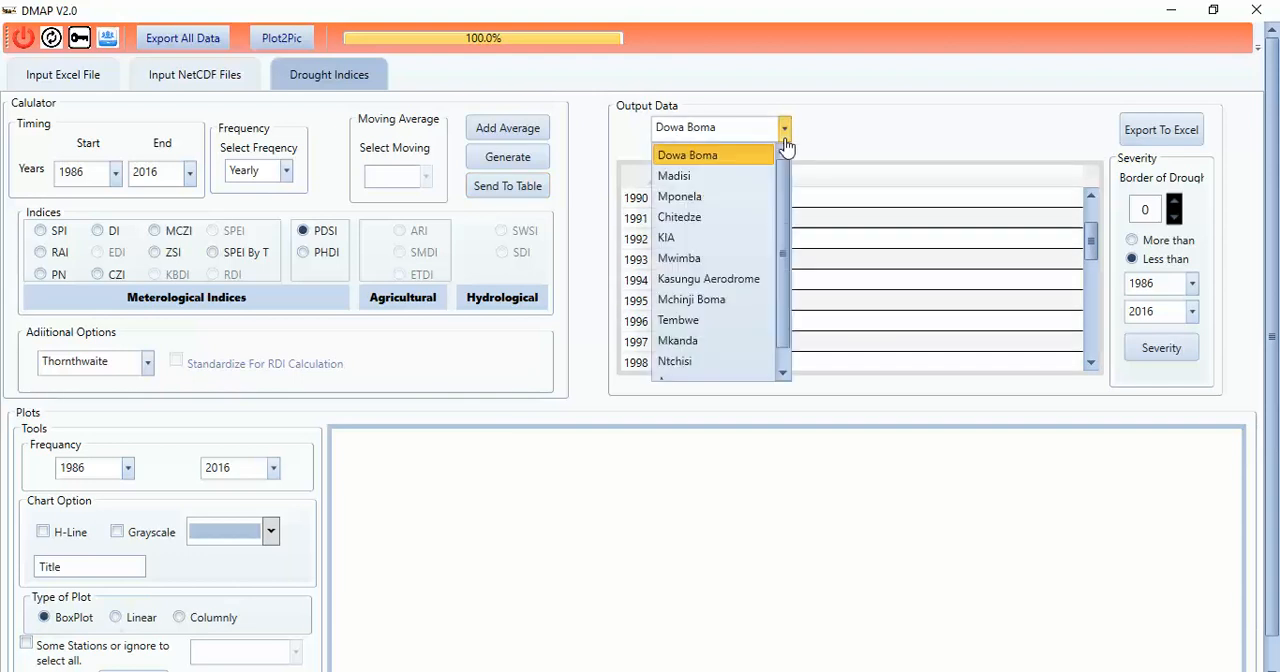
left_click(700, 218)
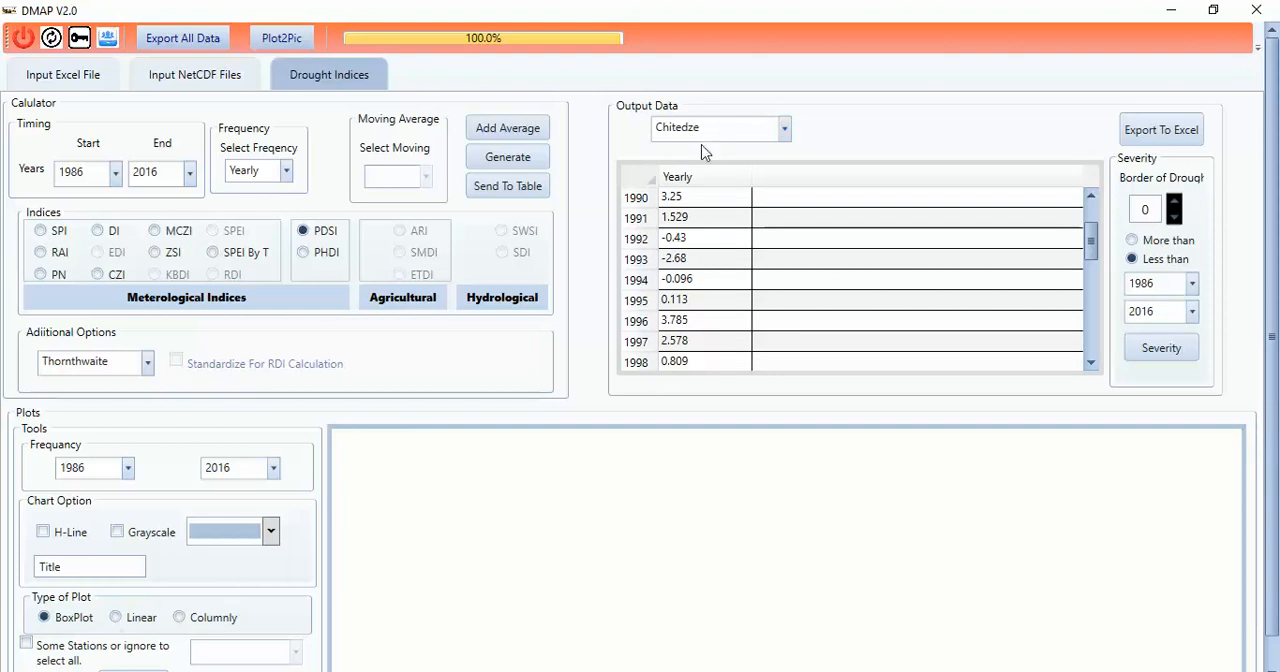
left_click(784, 132)
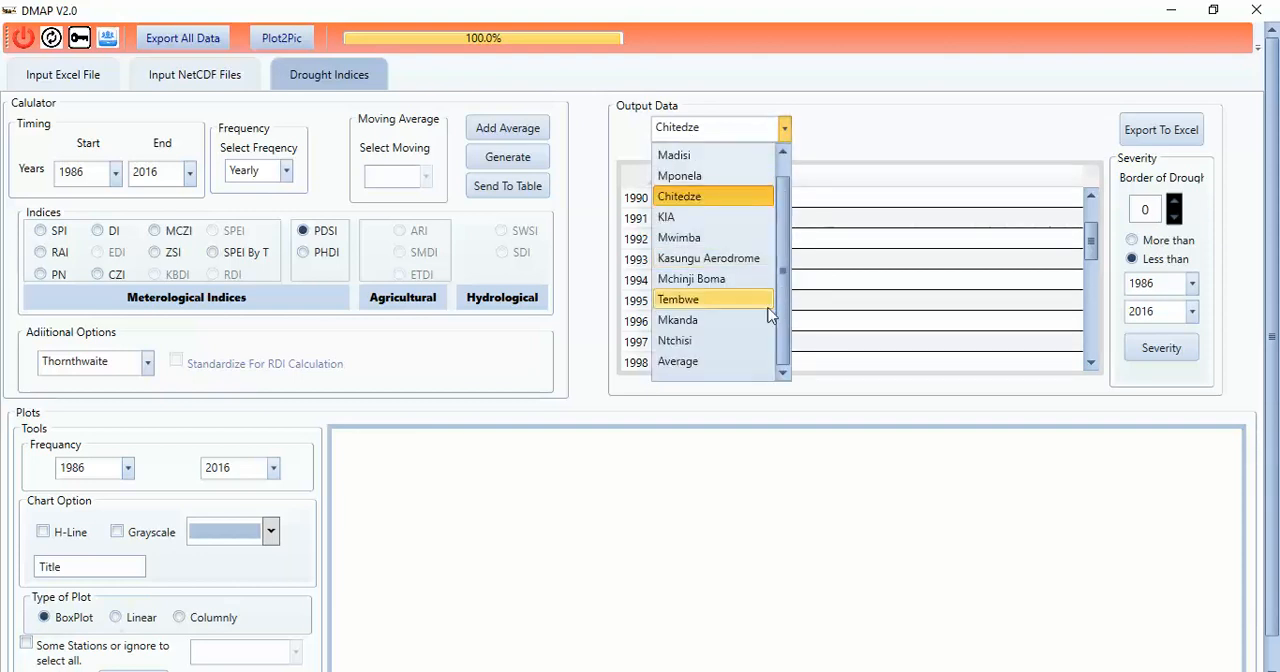
left_click(683, 362)
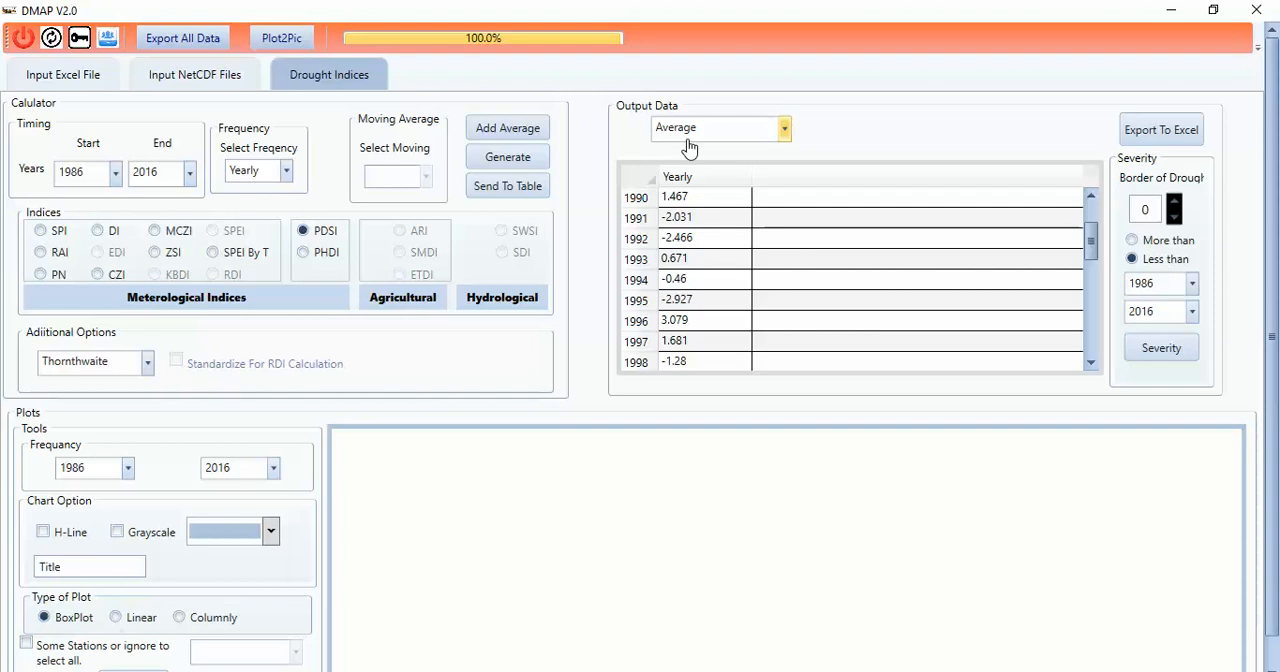
left_click(500, 130)
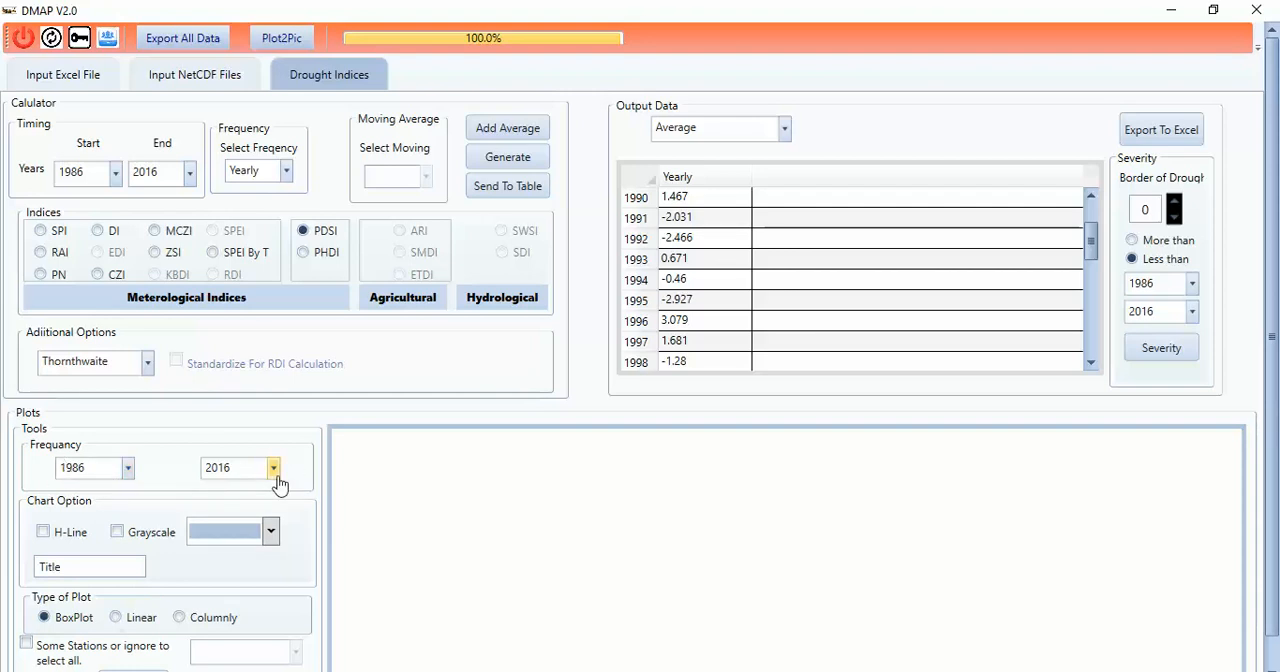
Step: Draw a box plot of all stations with H-Line enabled, a teal fill and the title Average
left_click(42, 533)
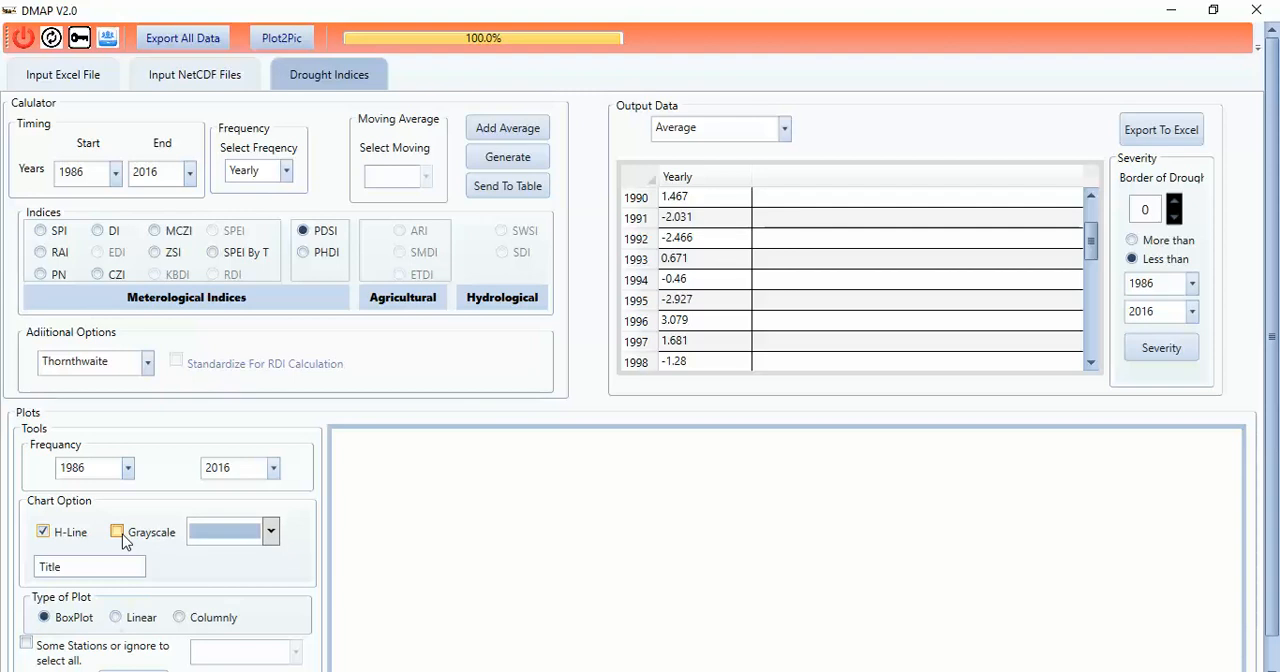
left_click(270, 531)
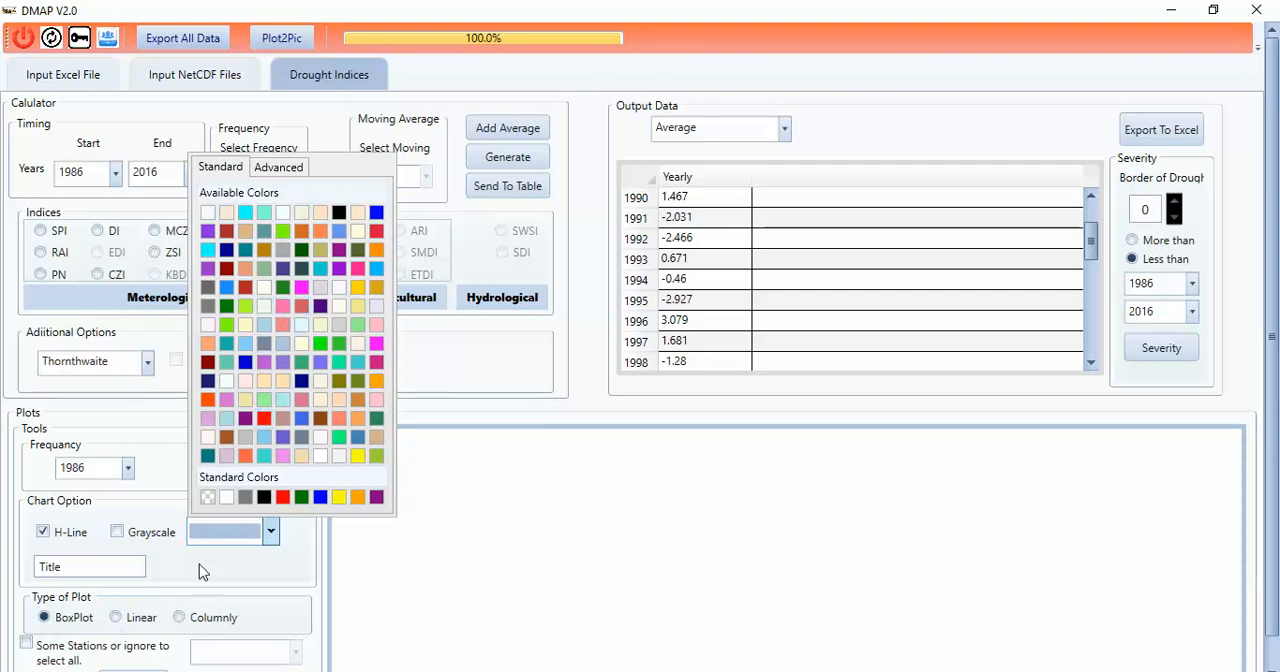
left_click(227, 344)
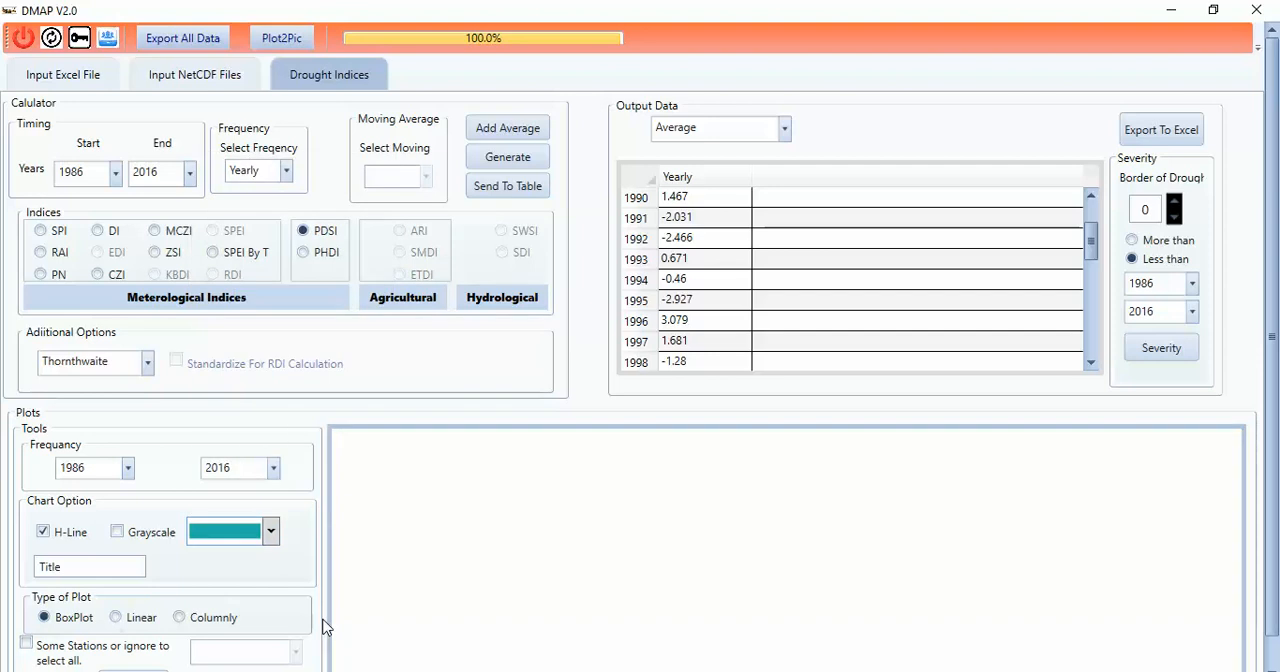
double_click(48, 567)
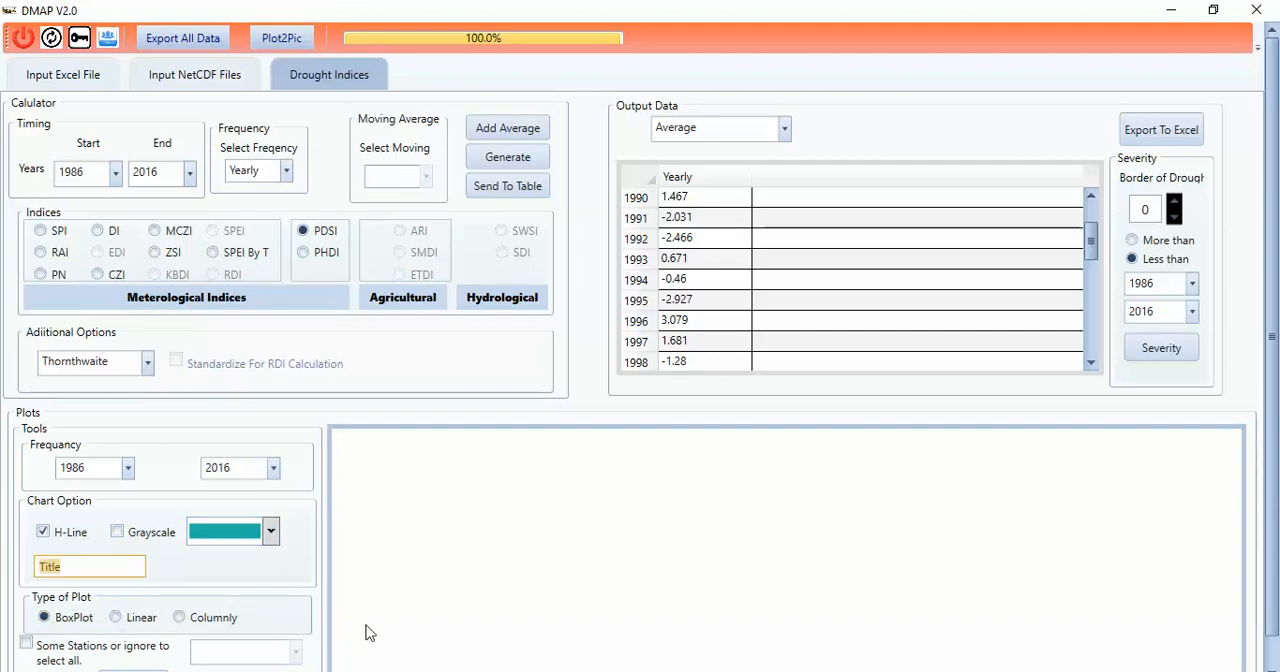
type("Average")
scroll(1274, 205, "down", 1)
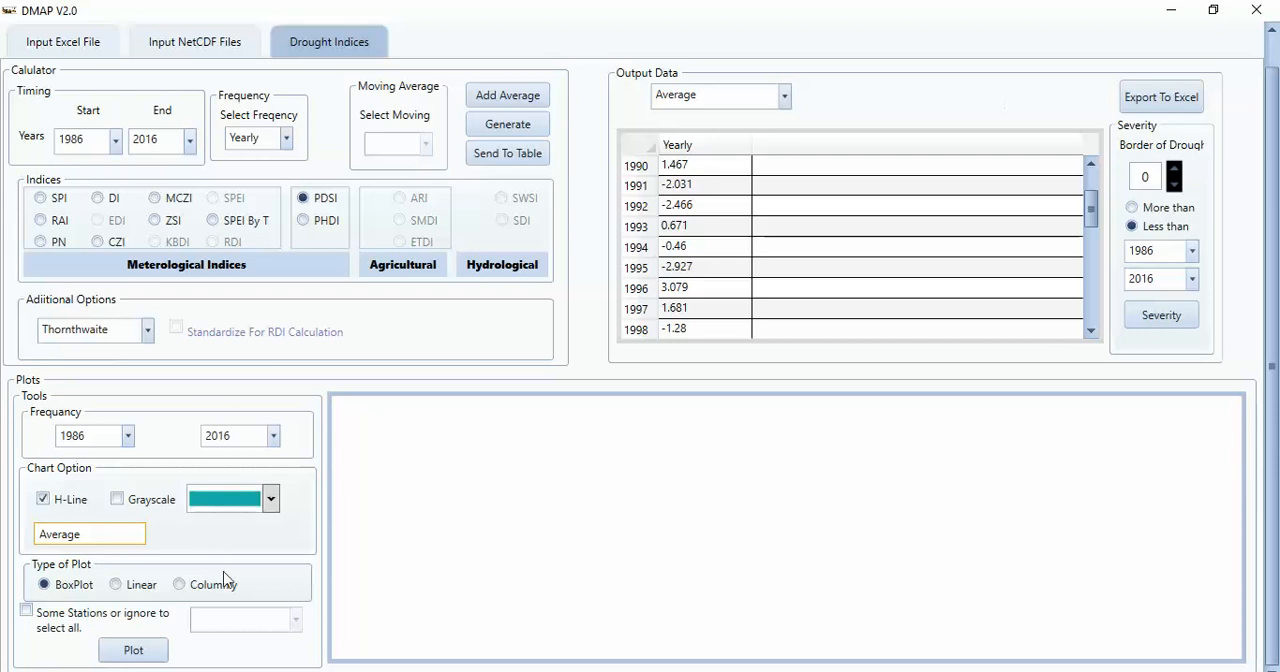
left_click(125, 650)
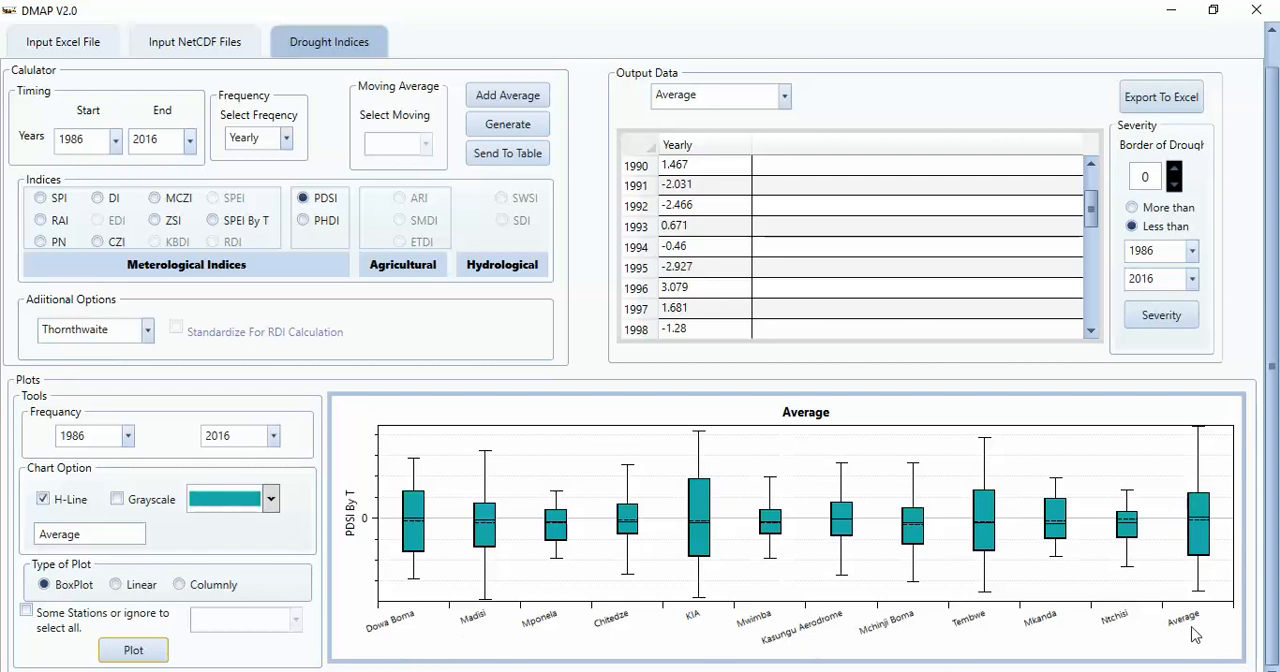
Step: Restrict the box plot to the stations Dowa Boma, Kasungu Aerodrome and Average, and redraw it
left_click(74, 620)
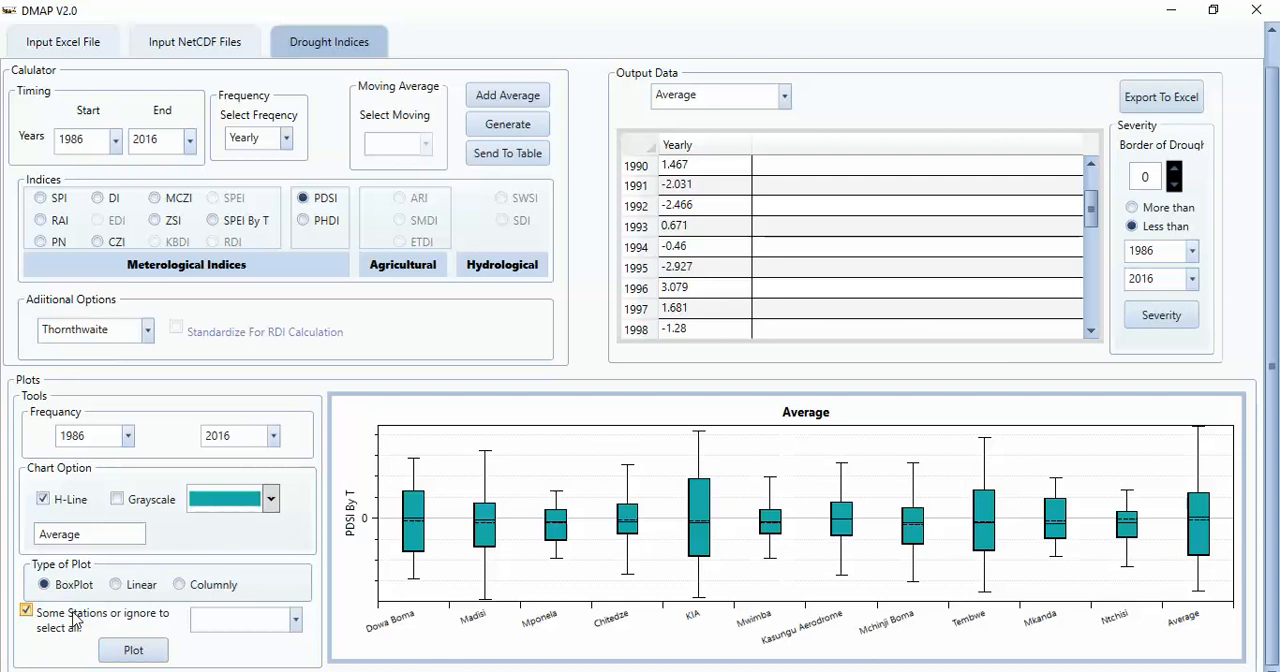
left_click(296, 622)
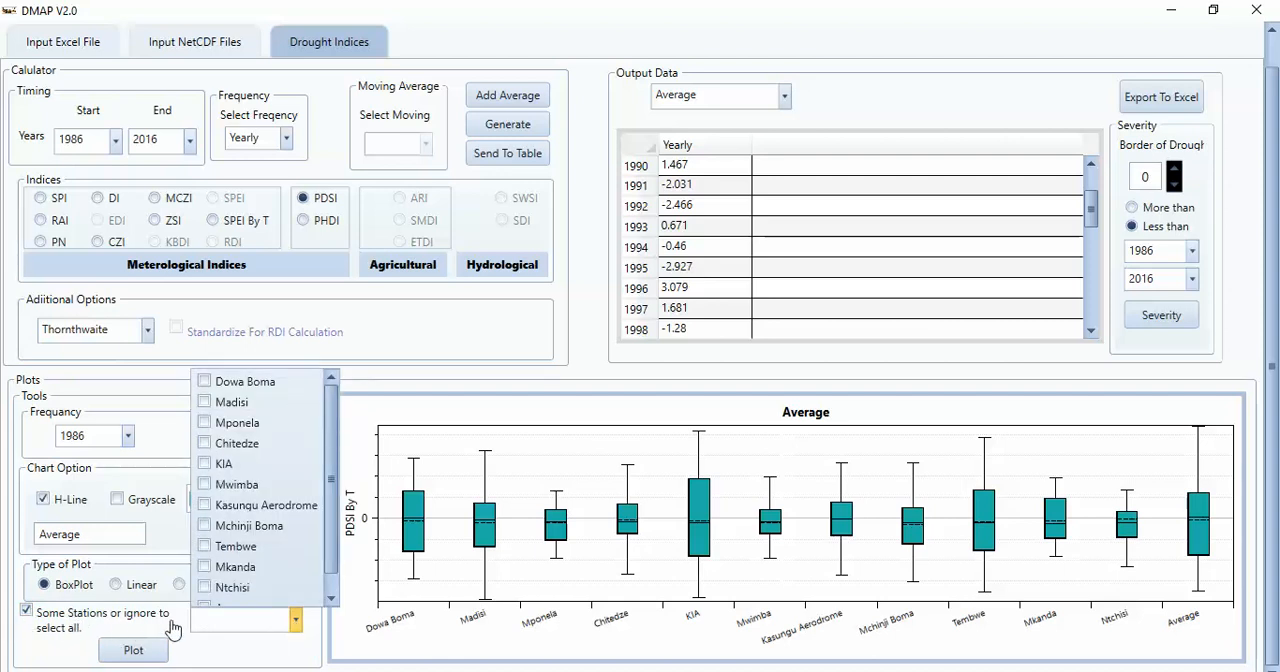
left_click_drag(330, 544, 333, 466)
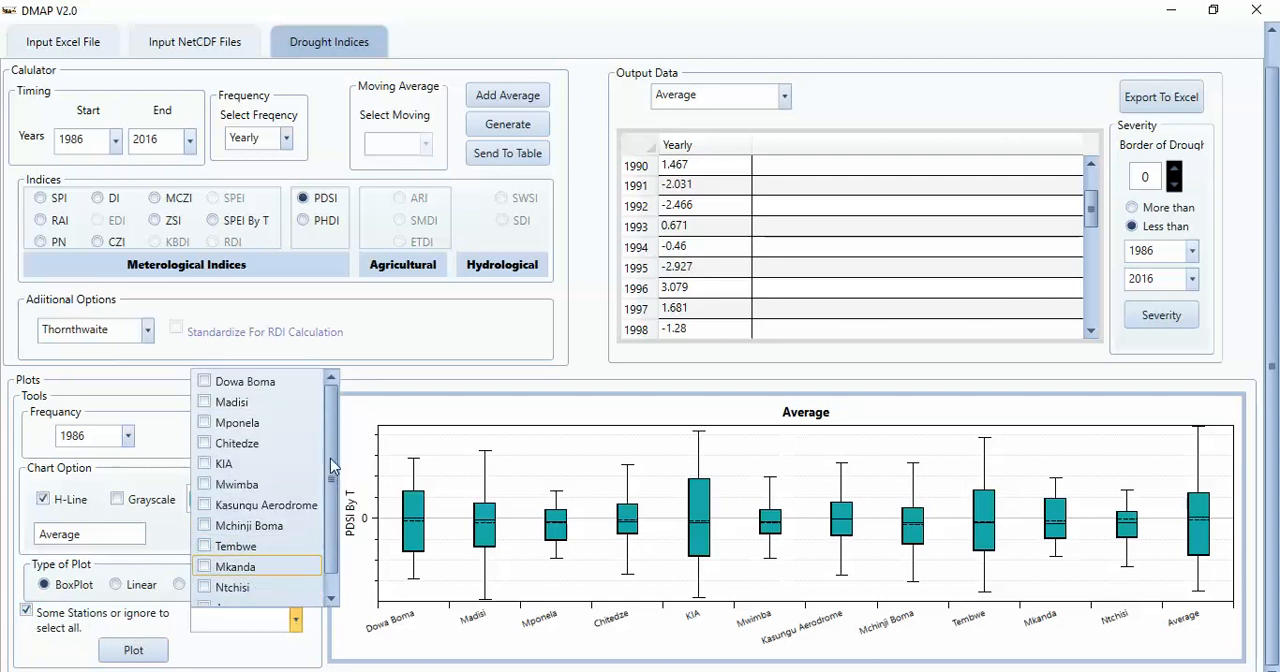
left_click(242, 485)
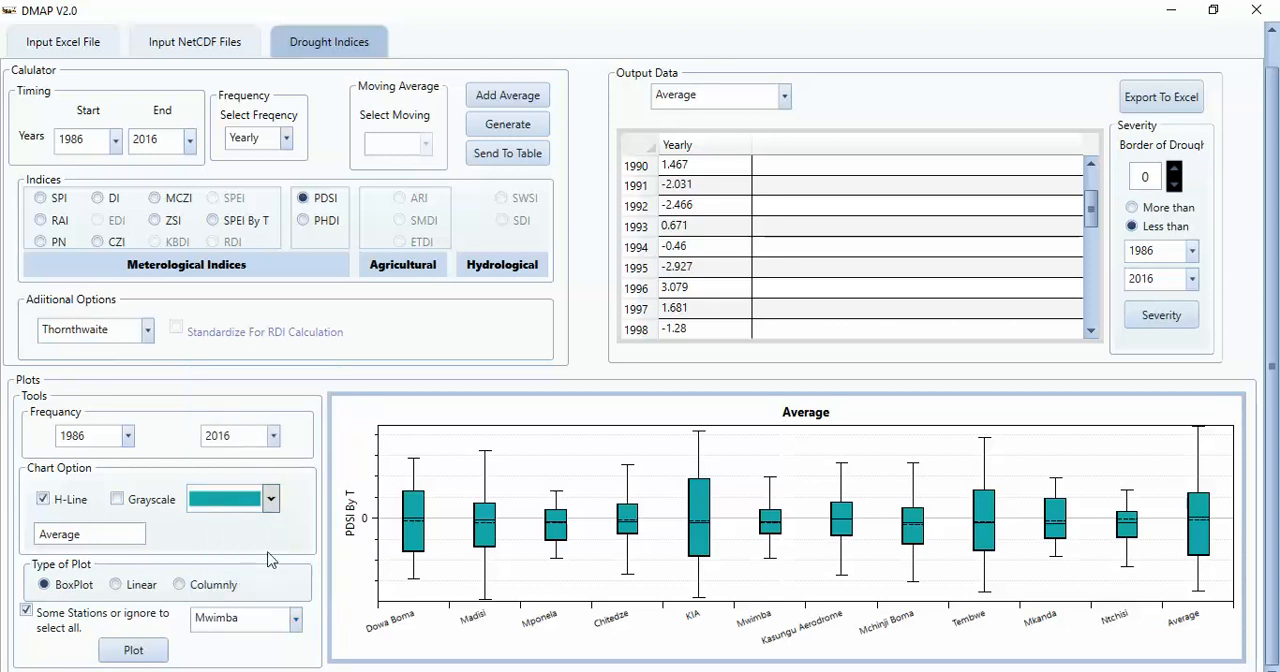
left_click(295, 620)
left_click(258, 485)
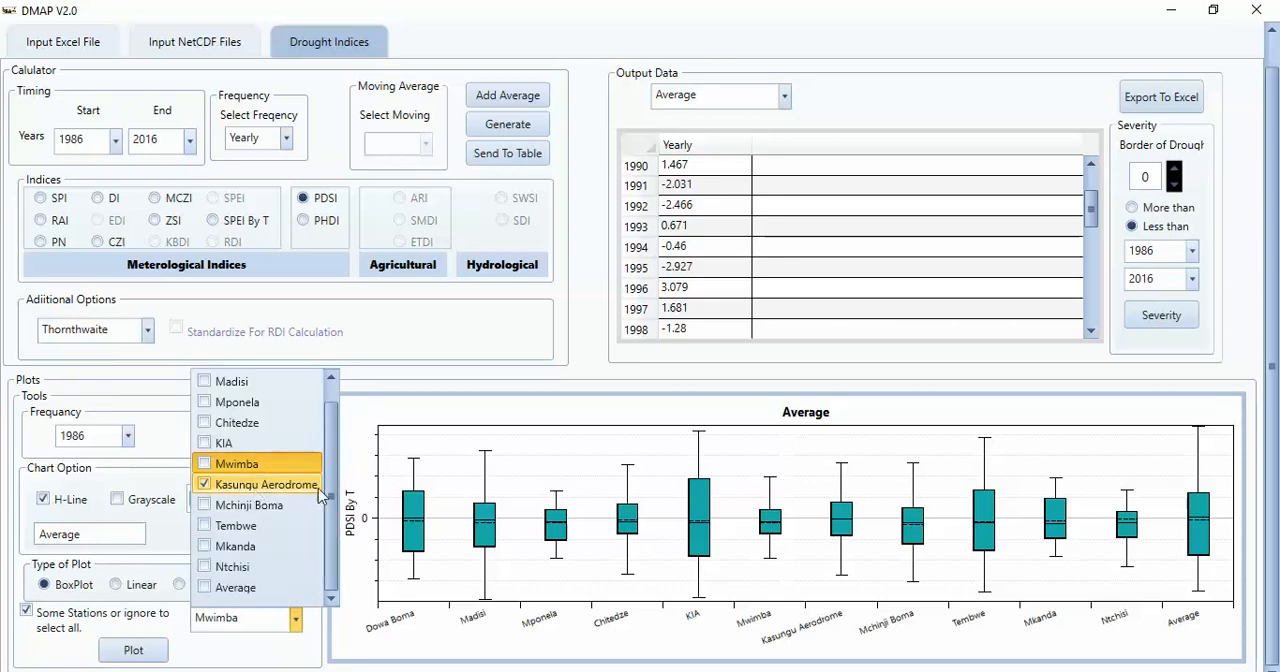
left_click(255, 588)
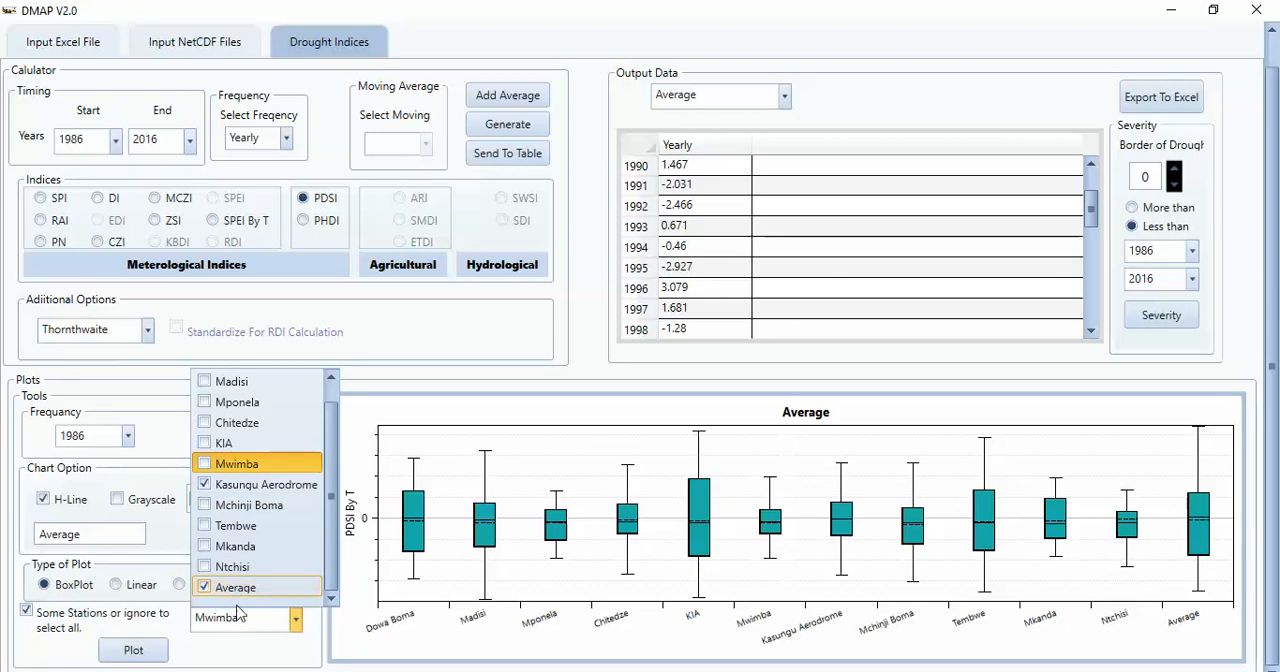
left_click(139, 653)
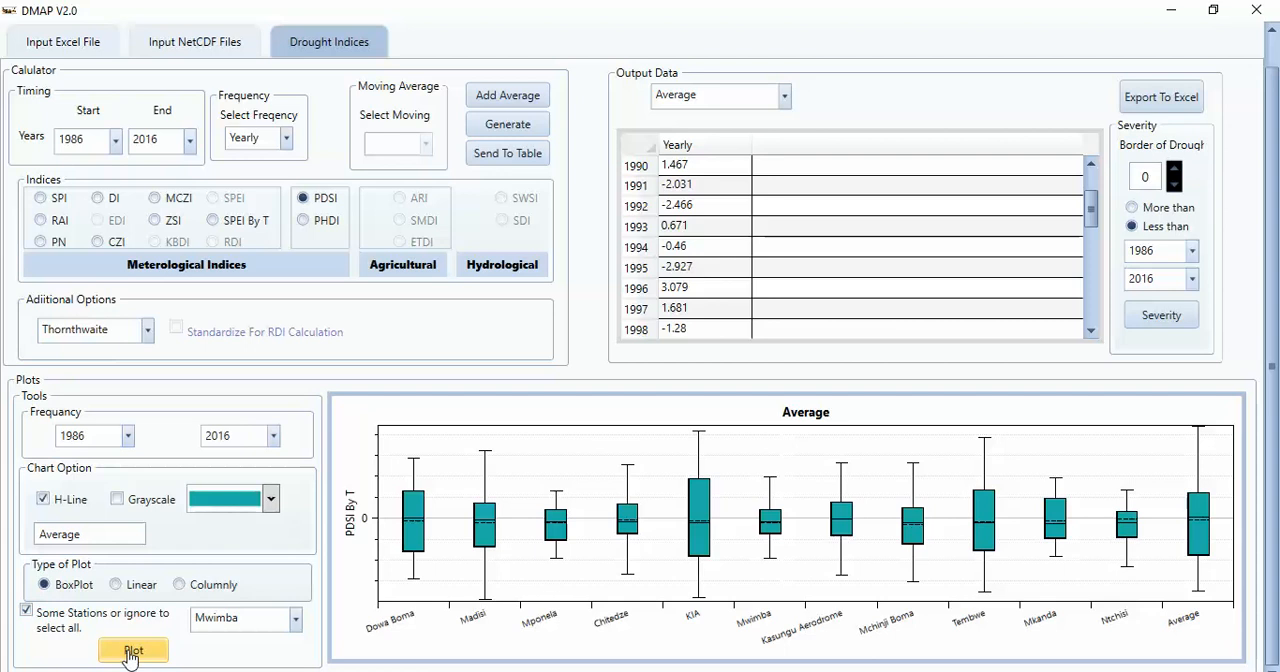
left_click(137, 652)
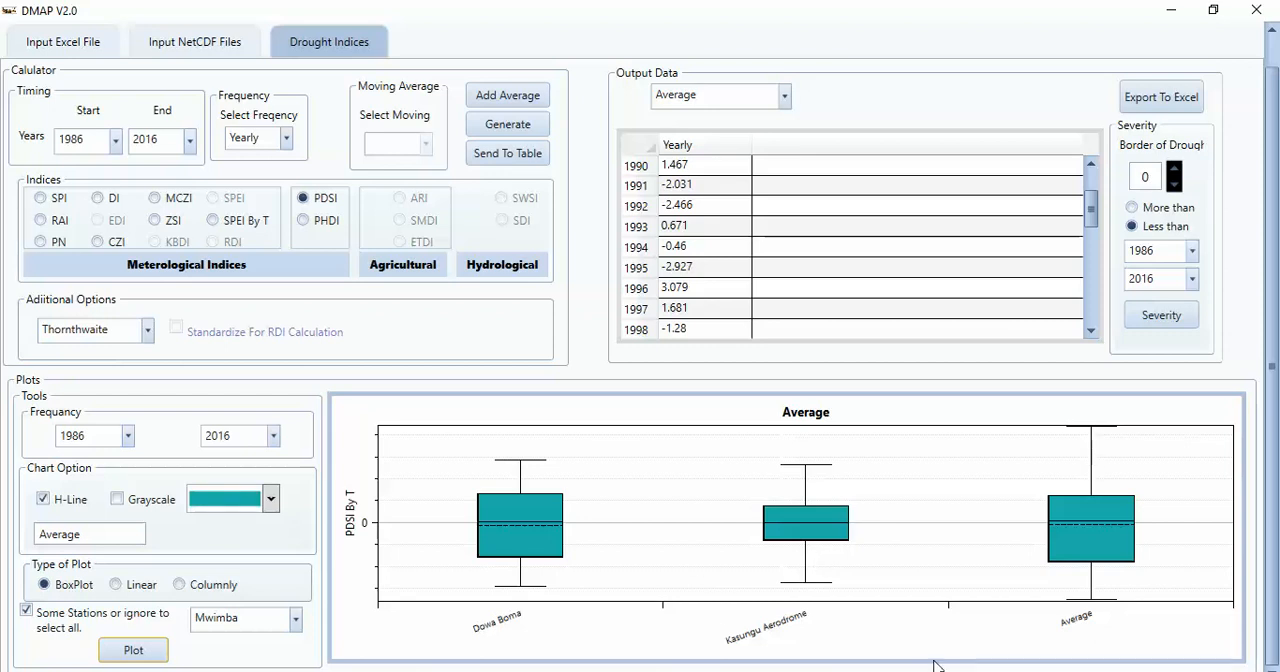
Step: Plot the selected stations as a Linear chart, followed by a Columnly chart
left_click(116, 584)
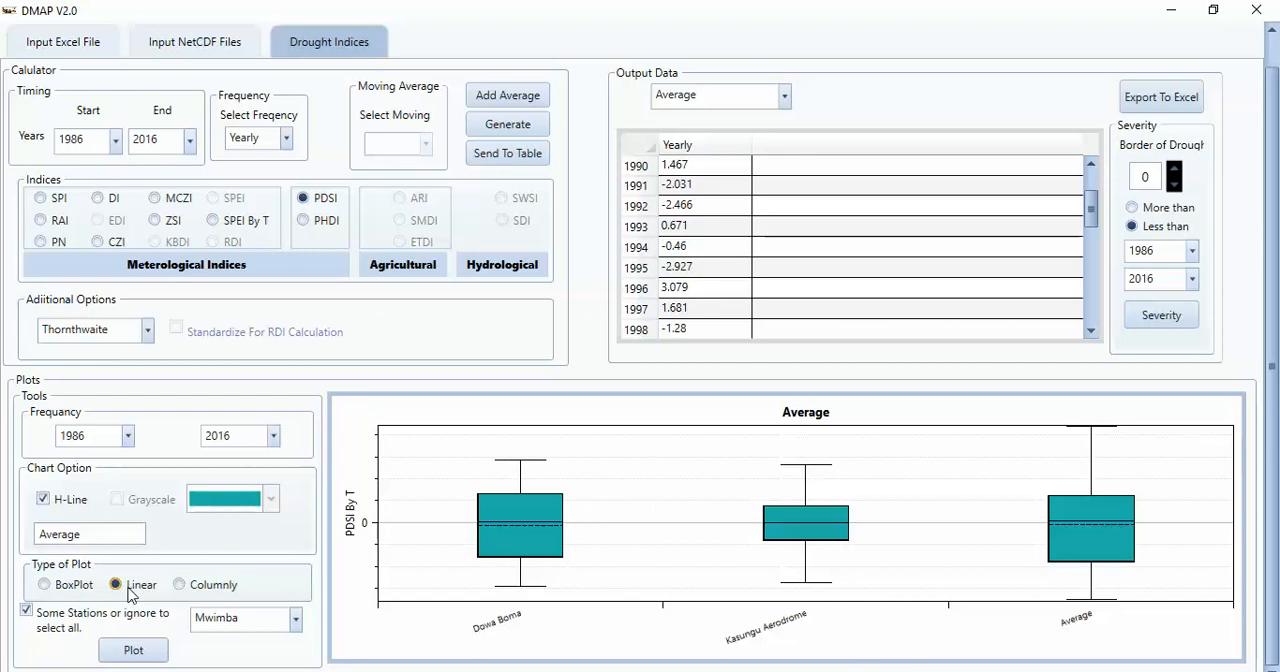
left_click(131, 652)
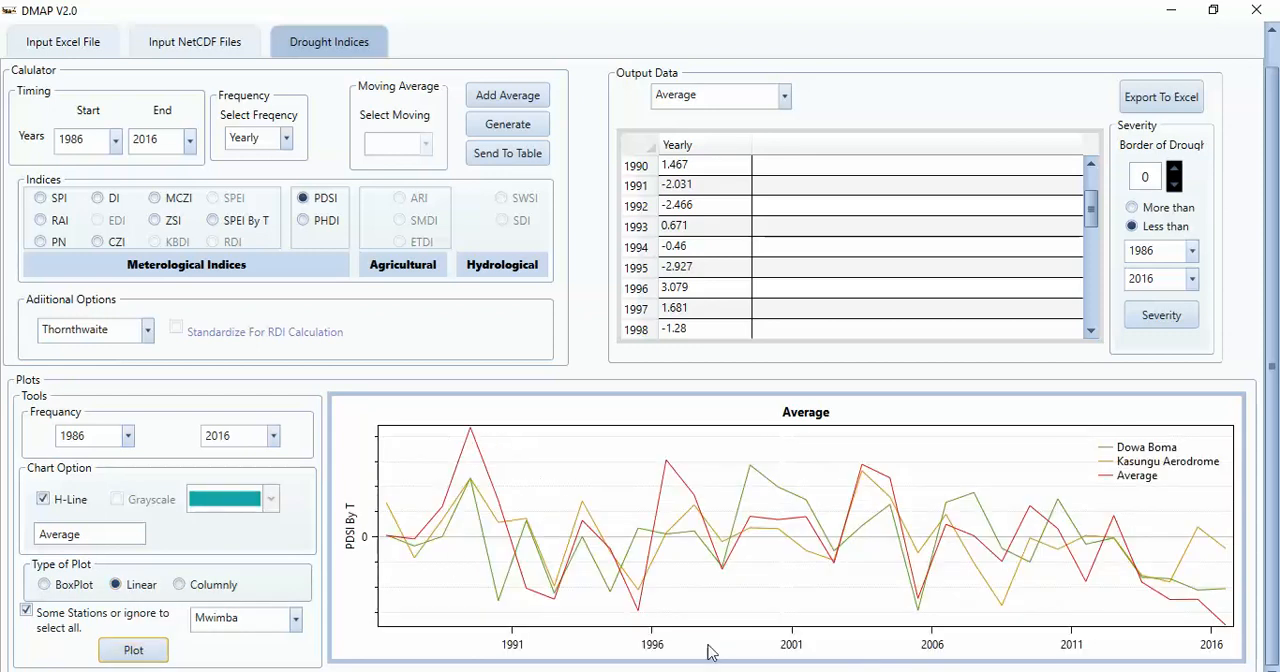
left_click(180, 585)
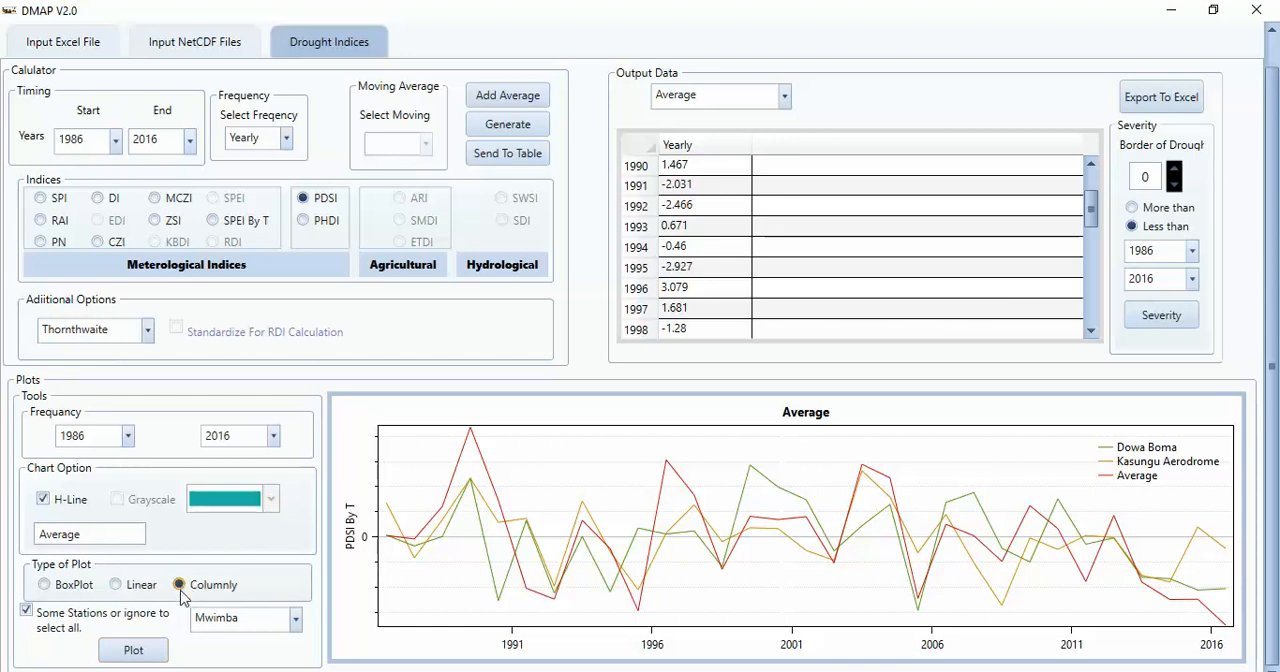
left_click(155, 653)
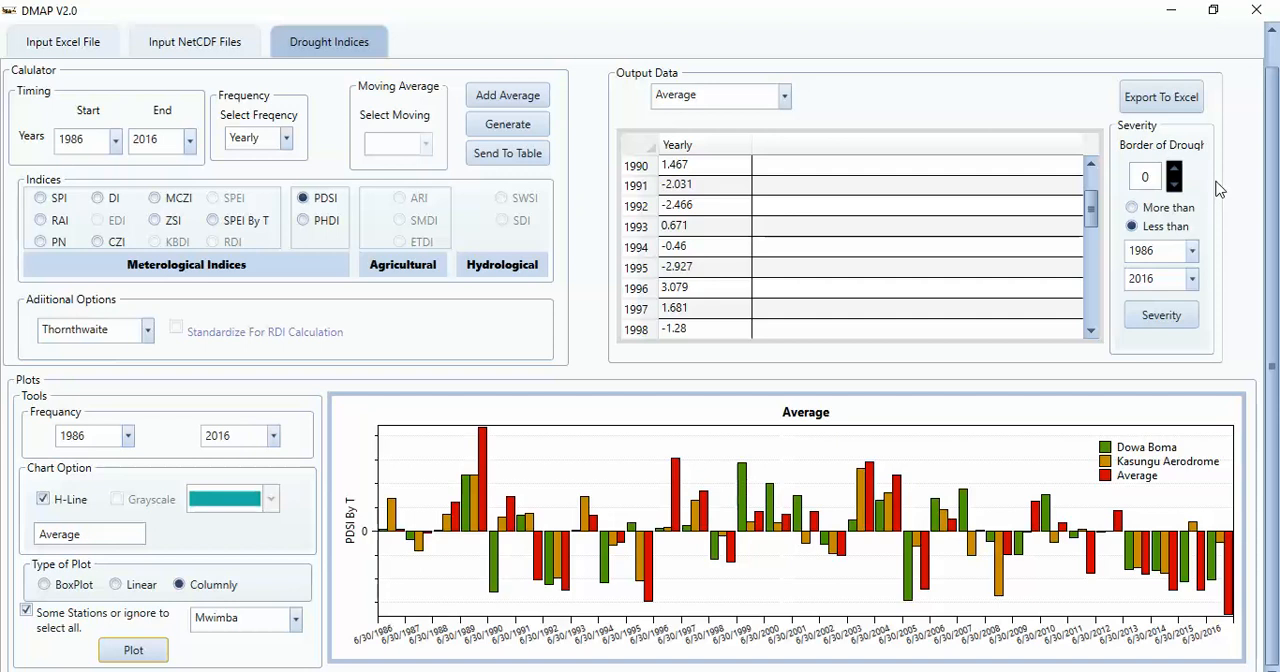
Step: Calculate drought severity for the Average station with the border of drought at -0.99 and the Less than condition
left_click(1144, 176)
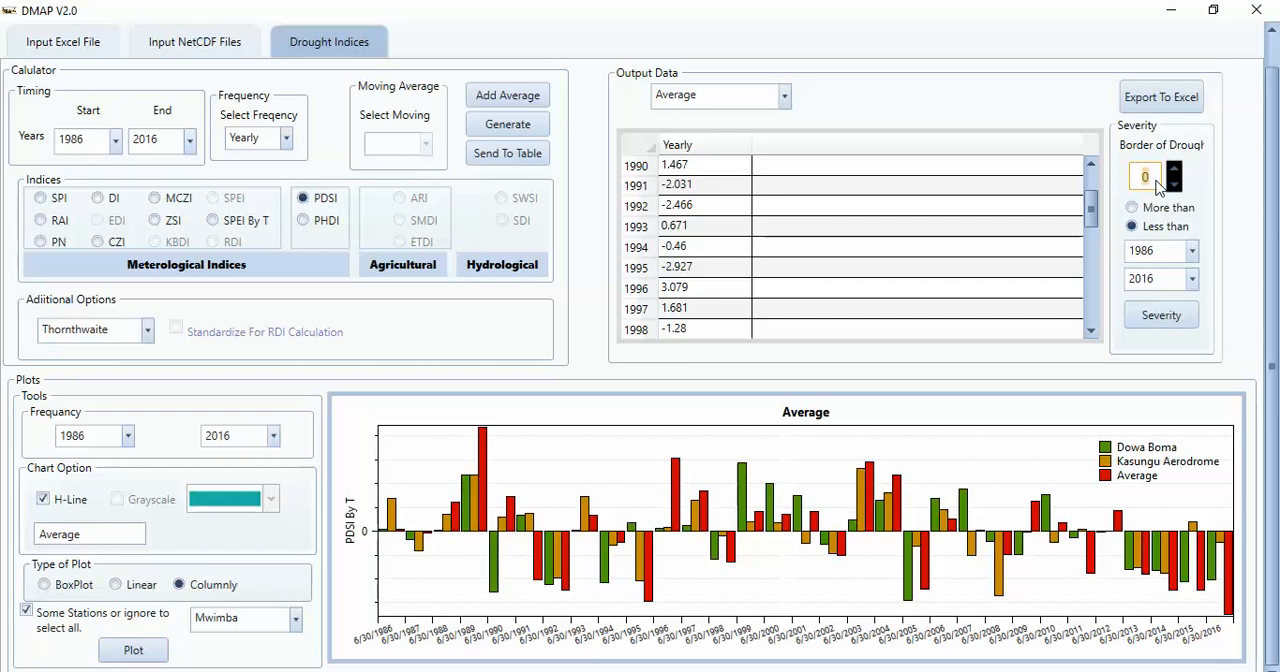
key("BackSpace")
type("-0.99")
left_click(1132, 225)
left_click(1160, 326)
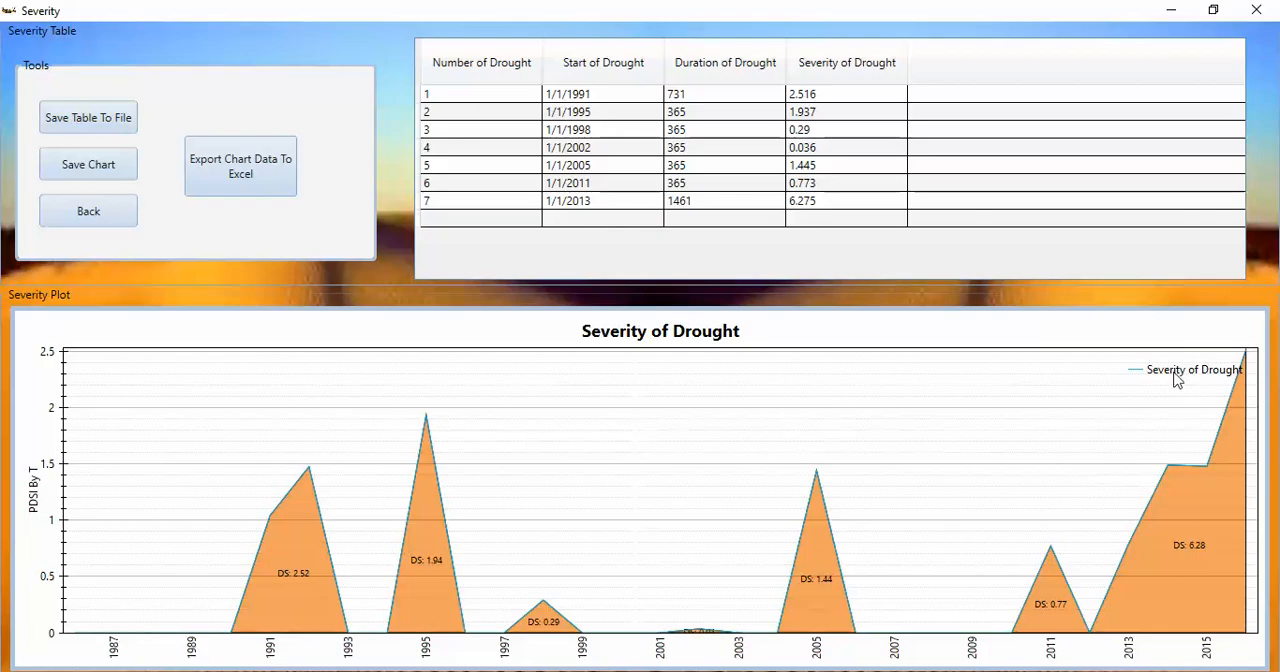
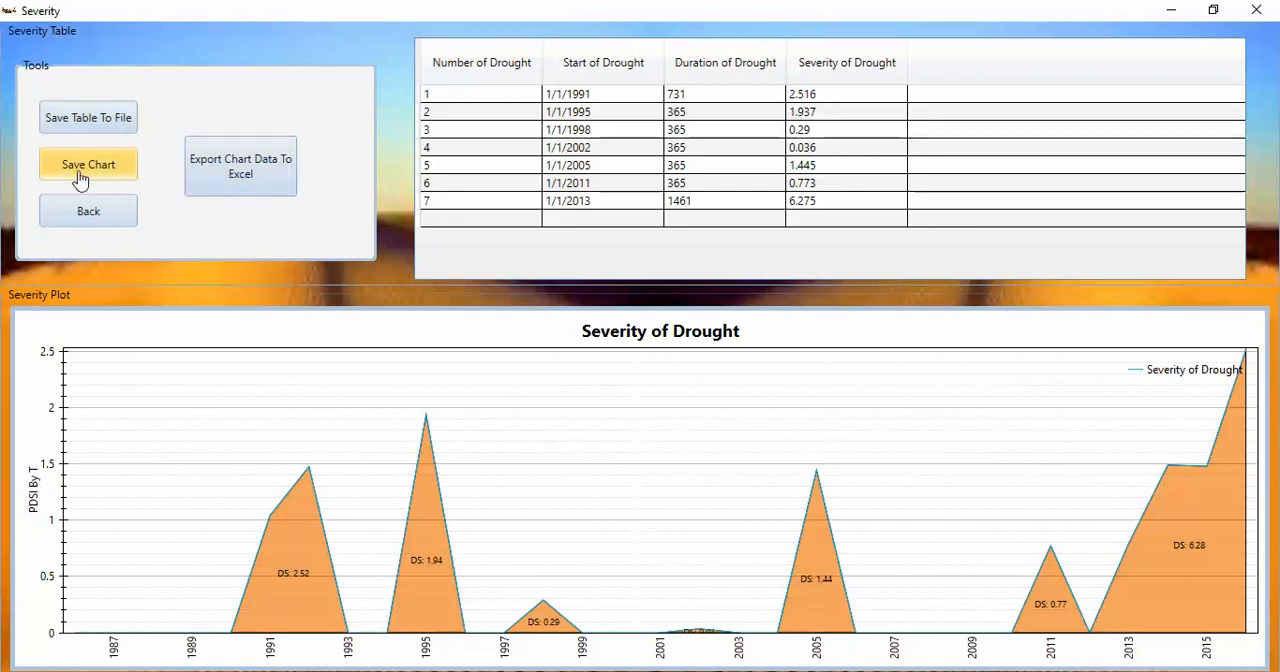
Step: Leave the severity results and select the three pr_day_MIROC5_rcp45 files covering 2020 to 2049 as NetCDF input
left_click(97, 229)
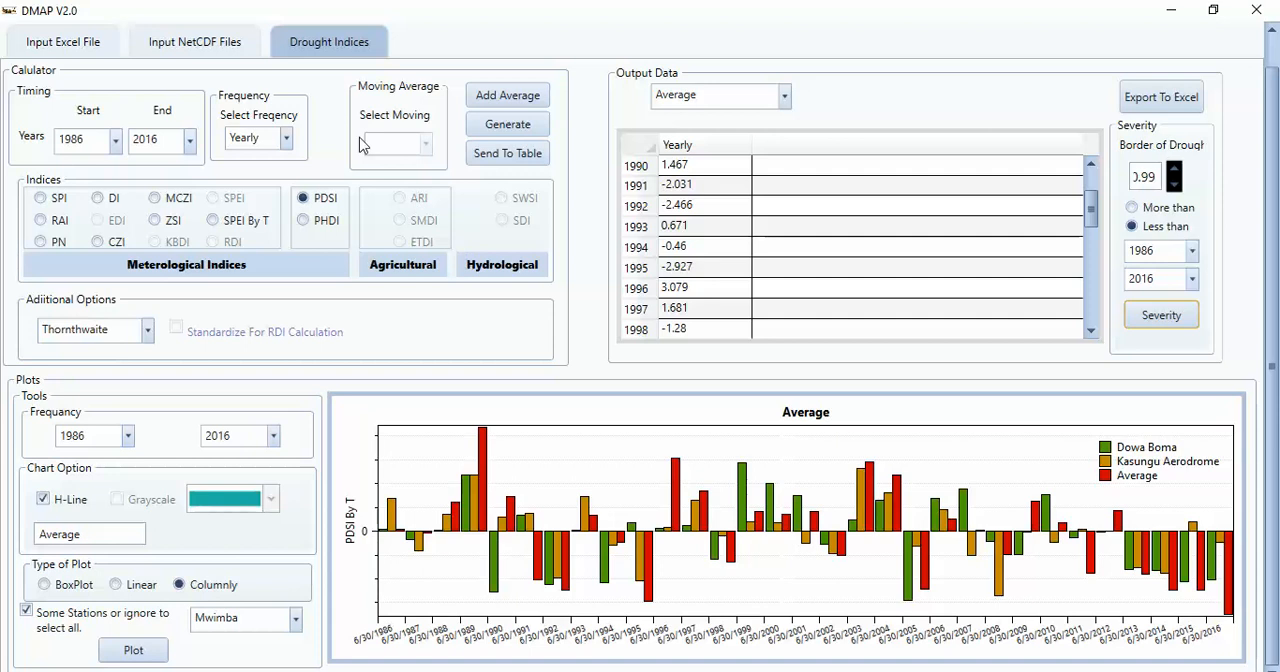
left_click(204, 48)
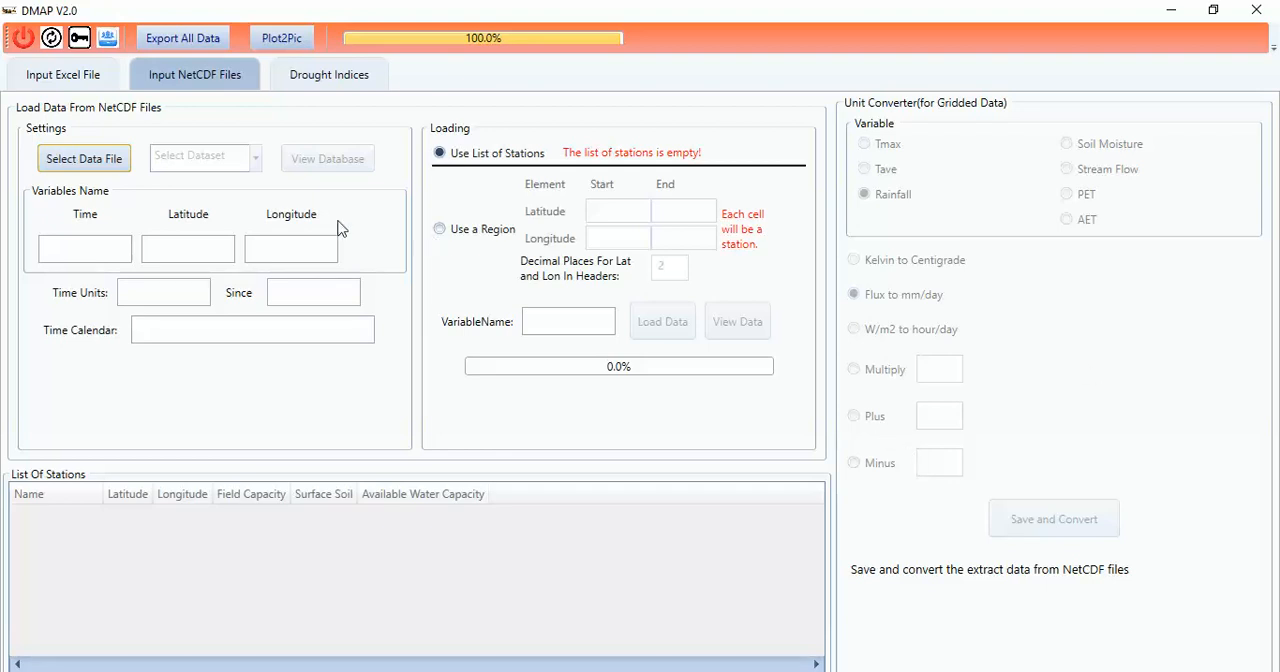
left_click(88, 163)
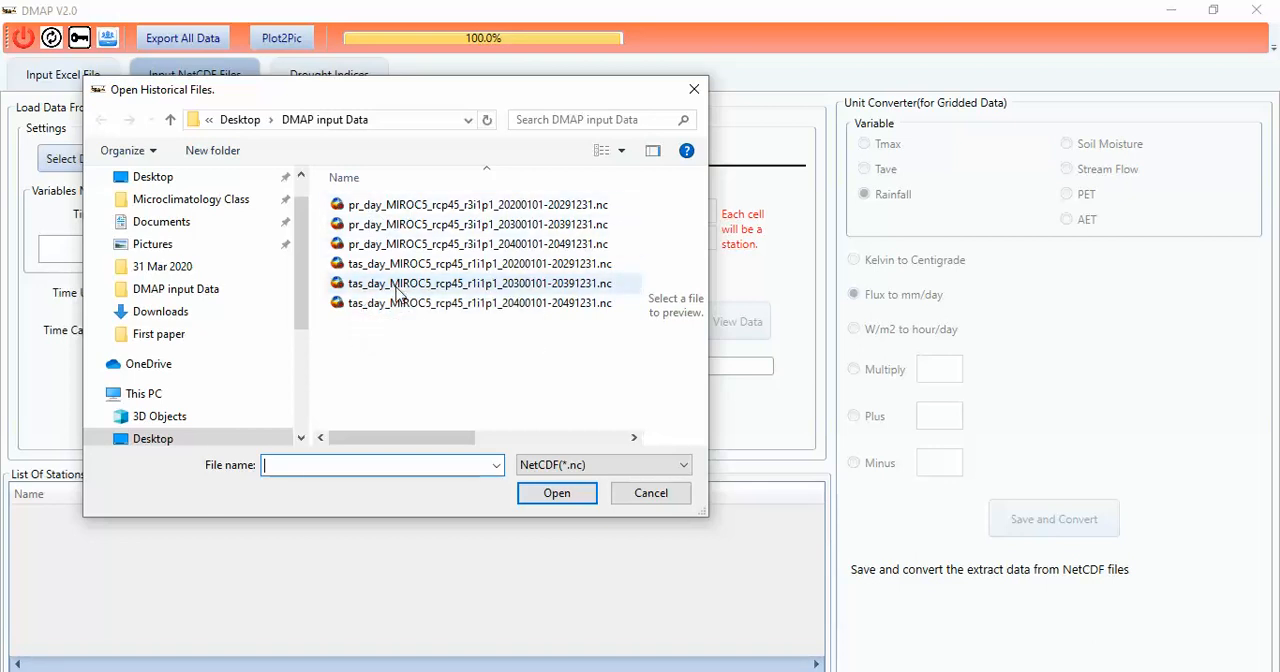
left_click(415, 208)
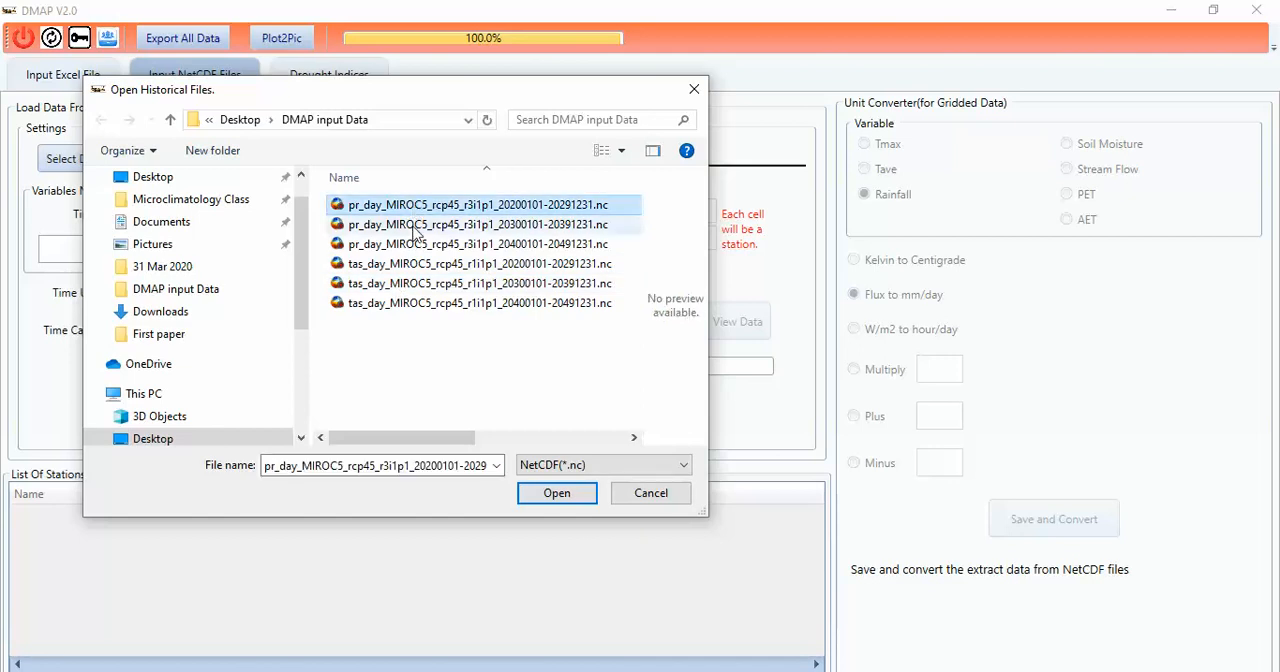
left_click(400, 246, "shift")
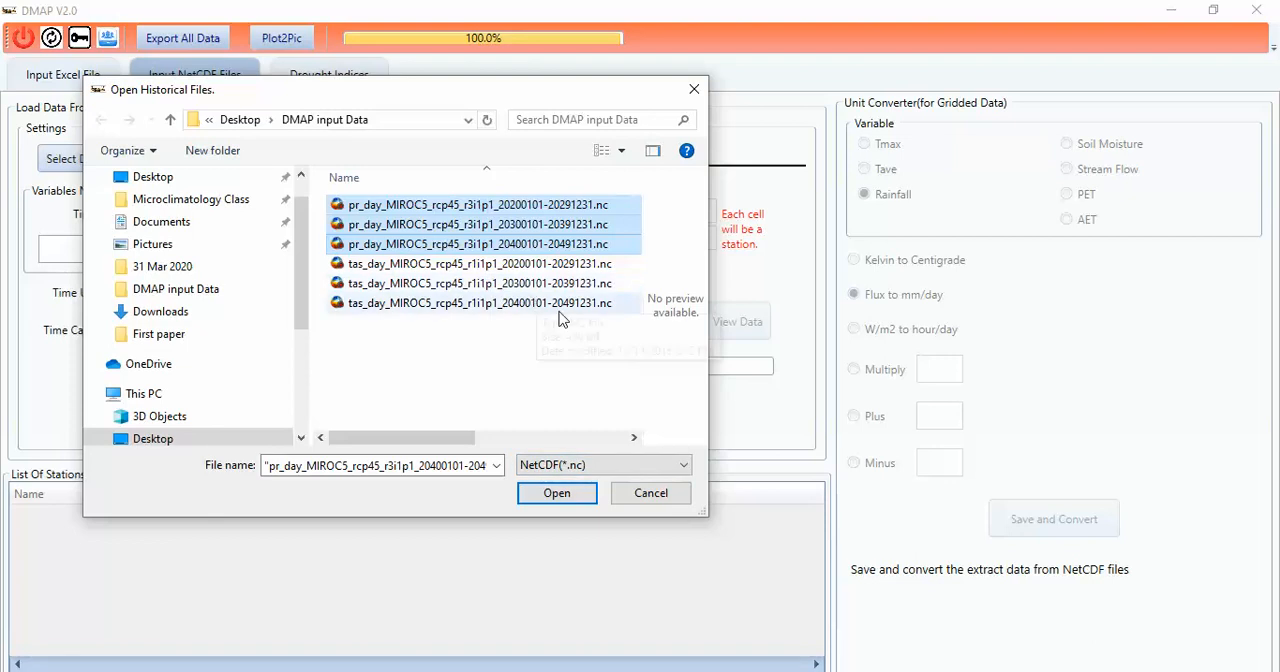
left_click(555, 497)
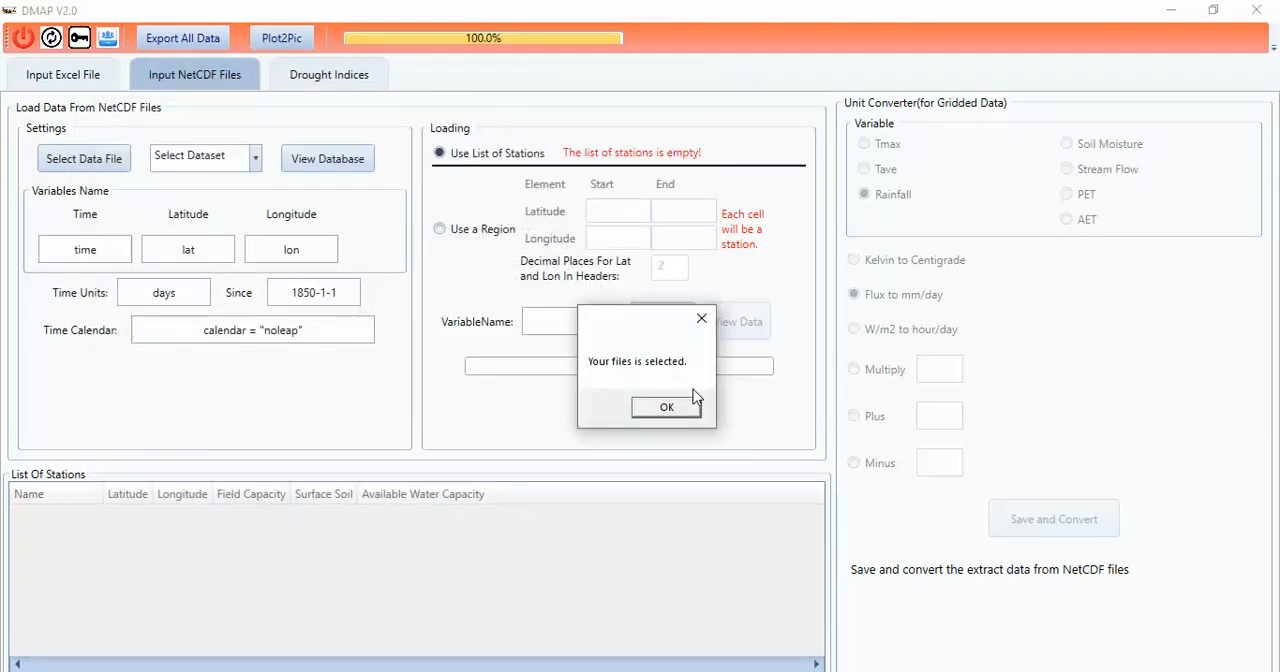
left_click(665, 408)
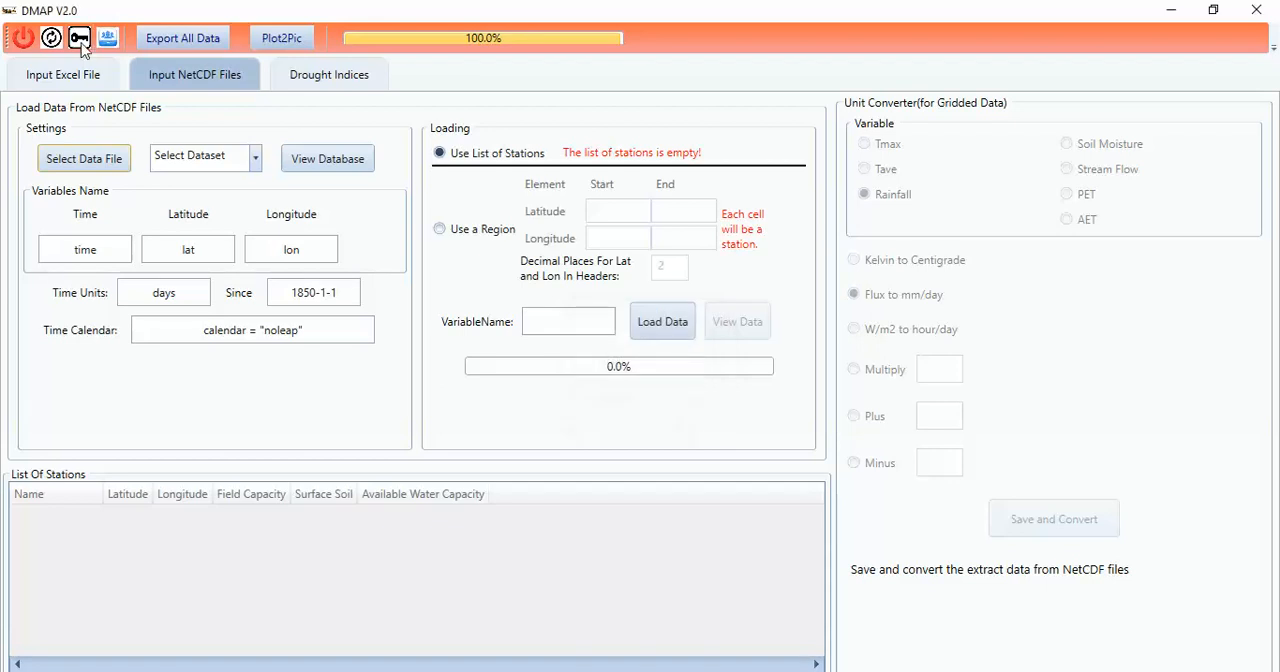
Step: Examine the attributes and dimensions of the pr variable in the pr_day_MIROC5_rcp45_r3i1p1_20200101-20291231.nc dataset
left_click(255, 157)
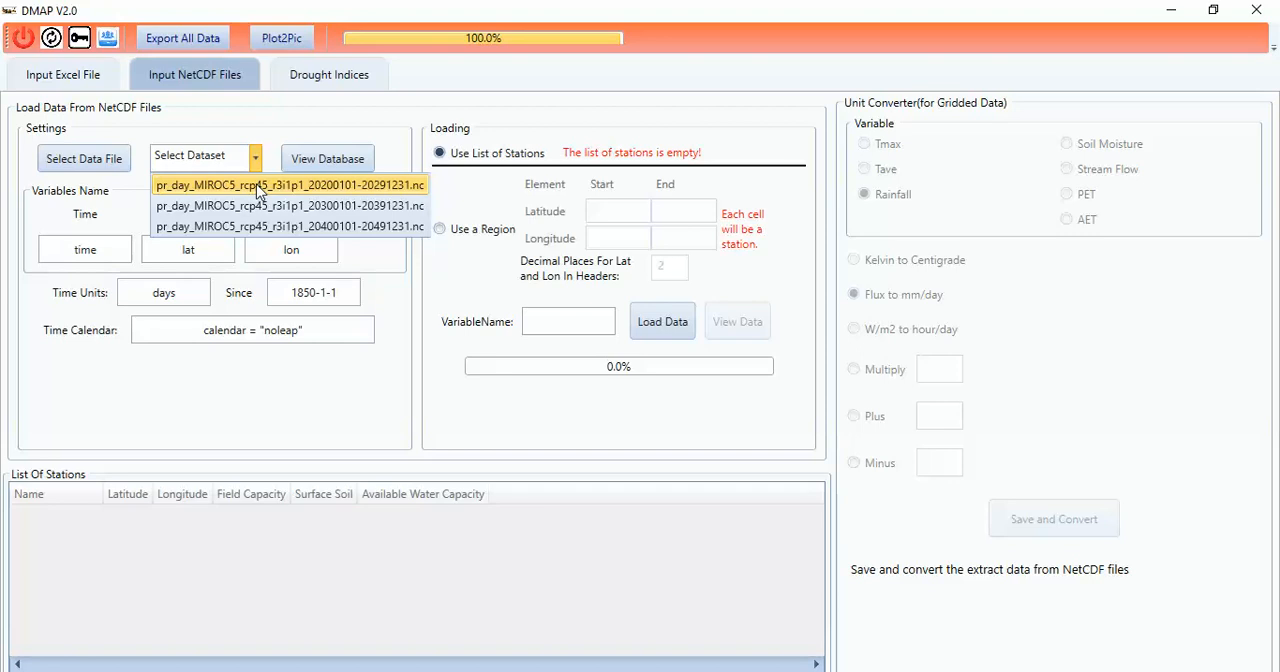
left_click(244, 184)
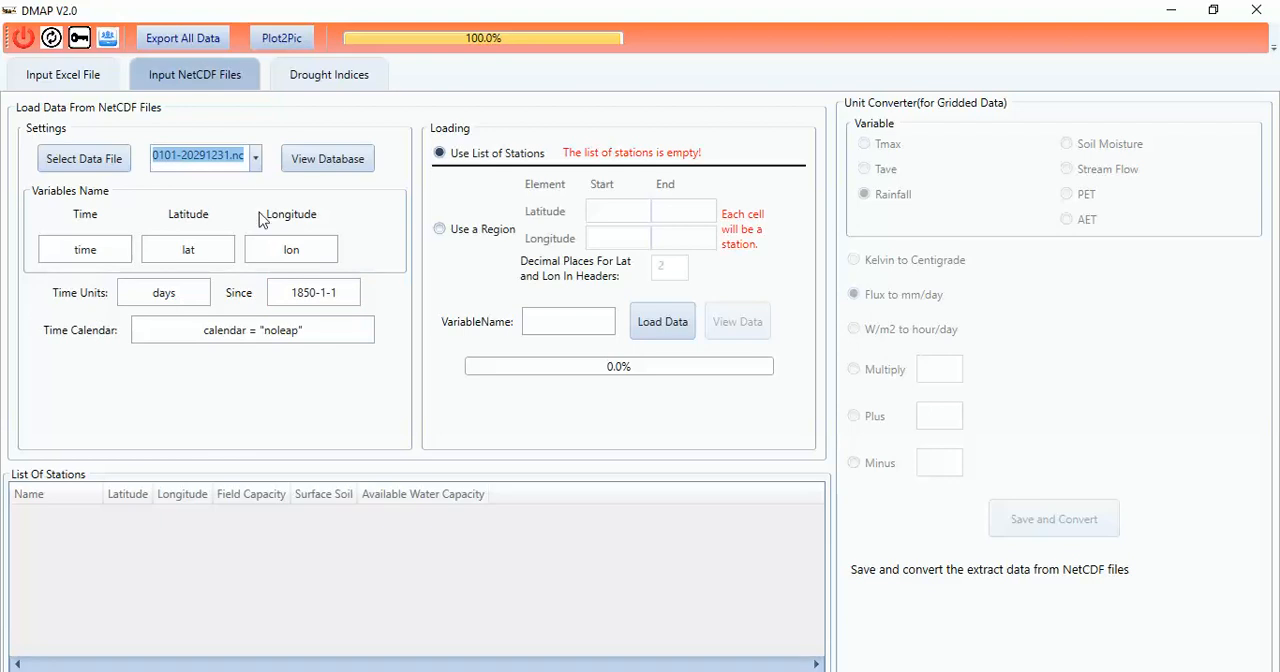
left_click(336, 168)
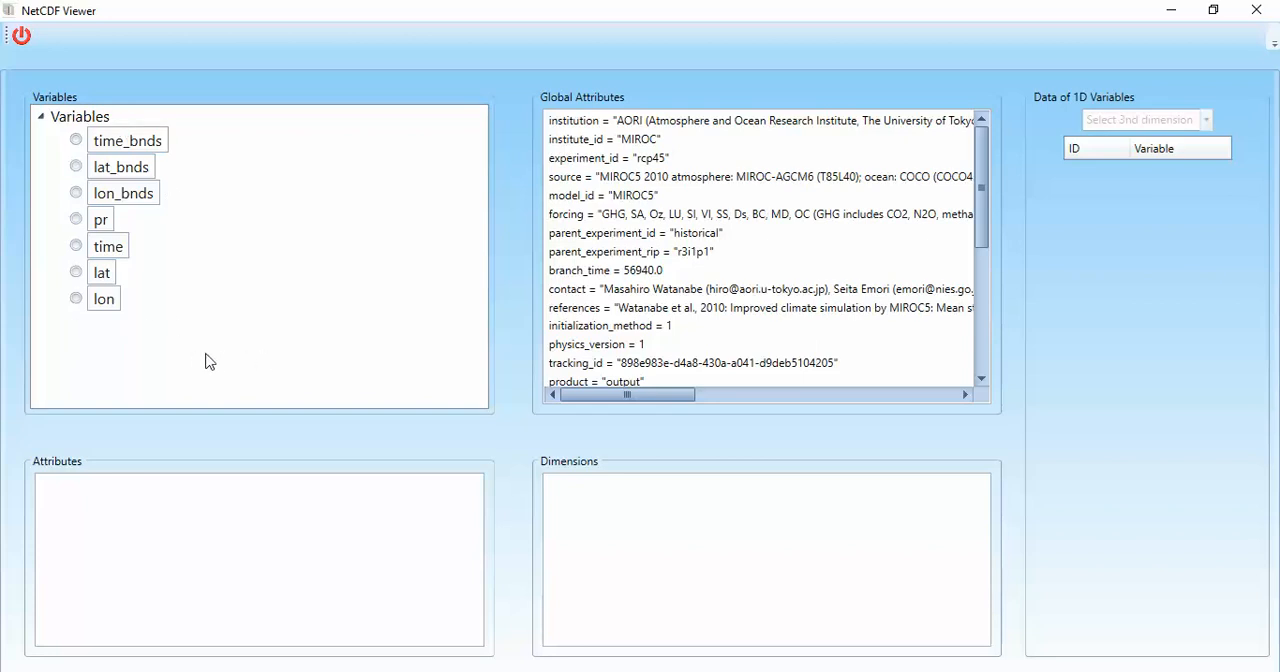
left_click(77, 221)
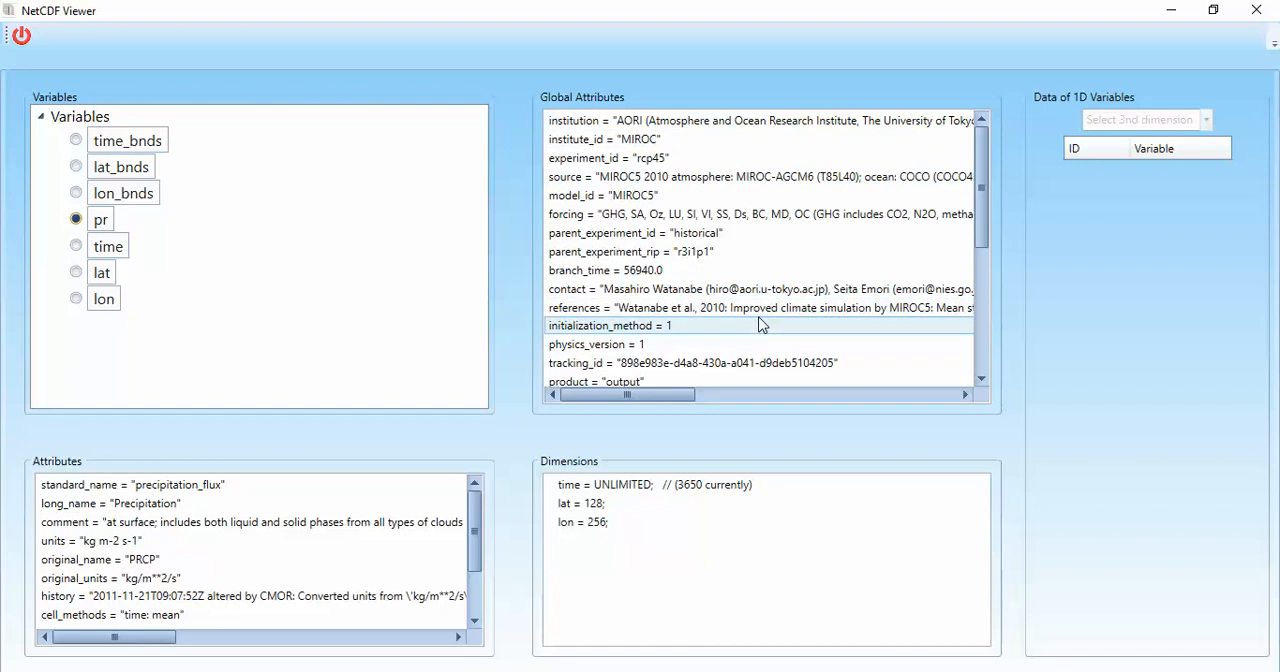
left_click(1256, 9)
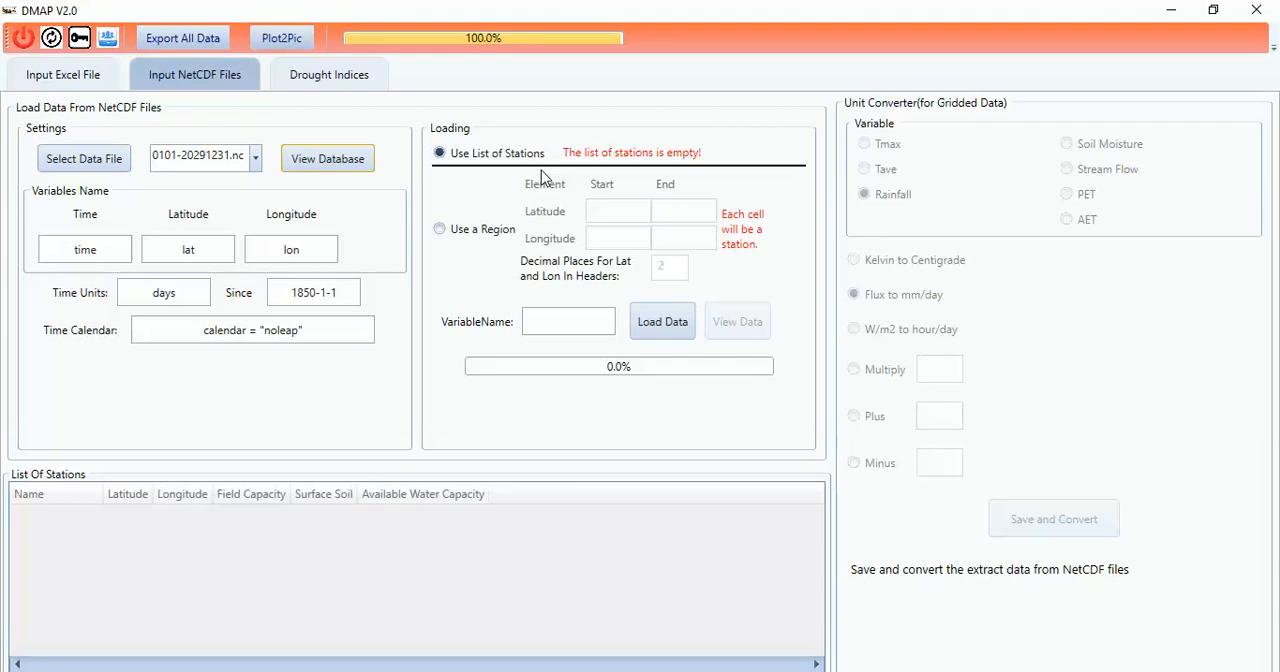
Step: Set data loading to use a region with latitude from 36.1 to 37.8
left_click(465, 240)
left_click(617, 216)
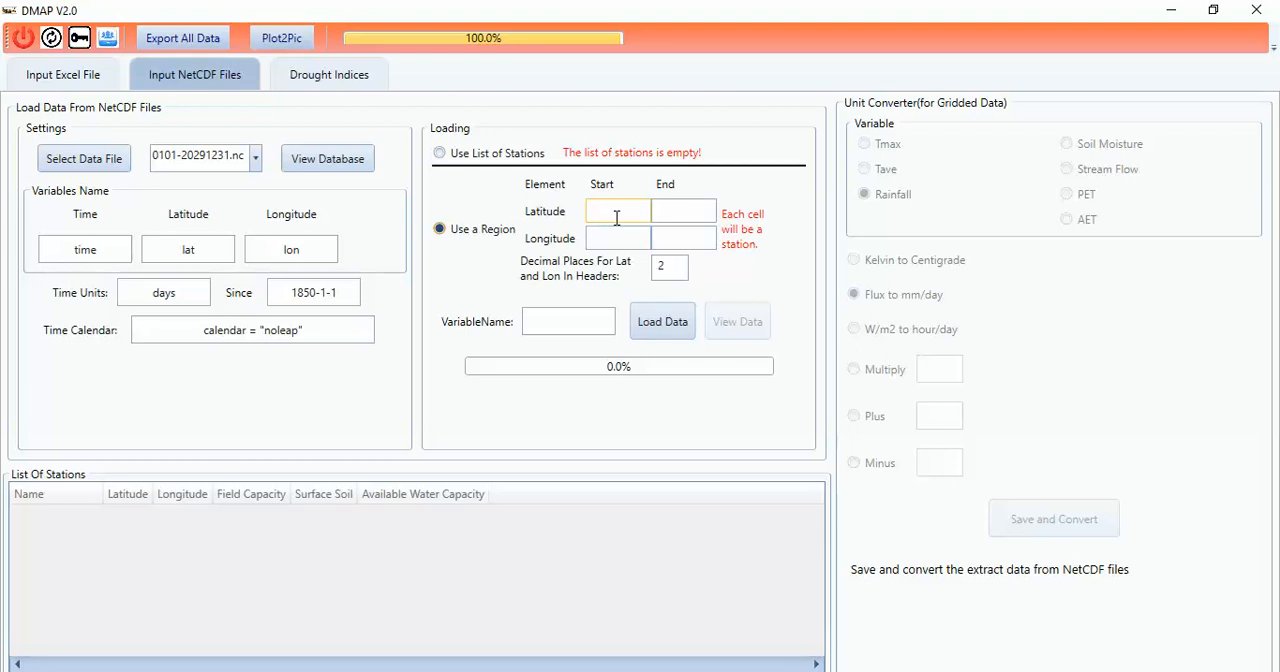
left_click(616, 217)
type("36.1")
left_click(692, 215)
type("37.8")
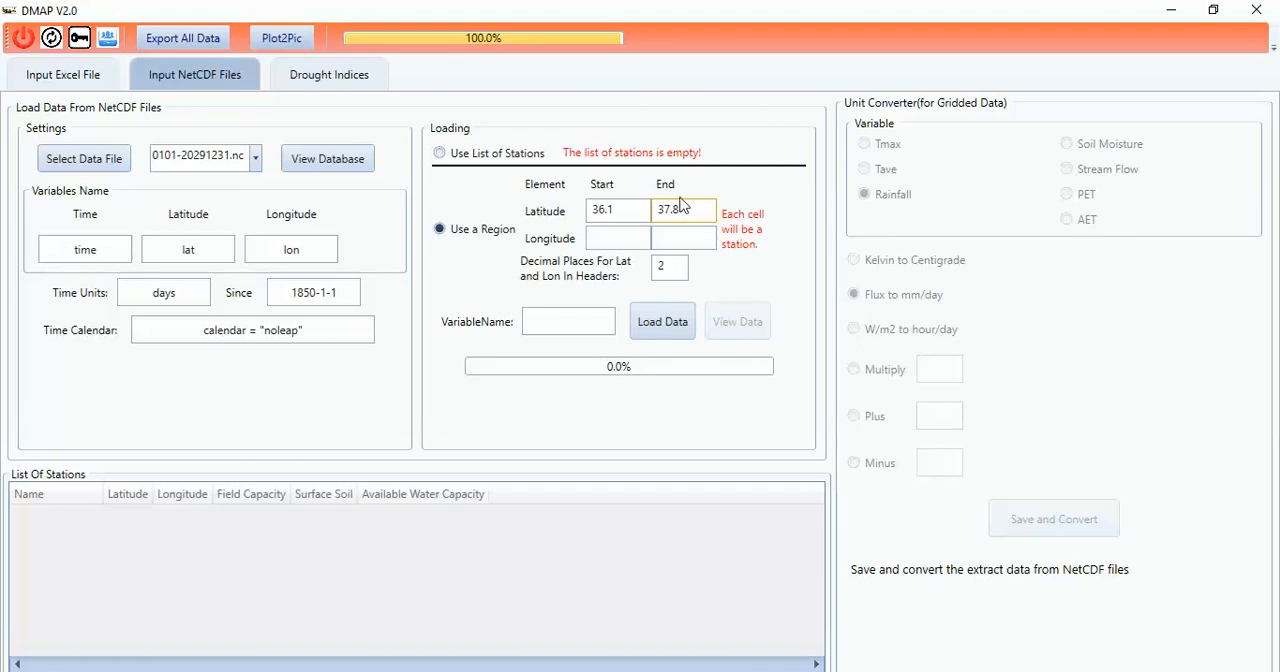
Step: Set the region's longitude range from 58.4 to 59.8
left_click(604, 238)
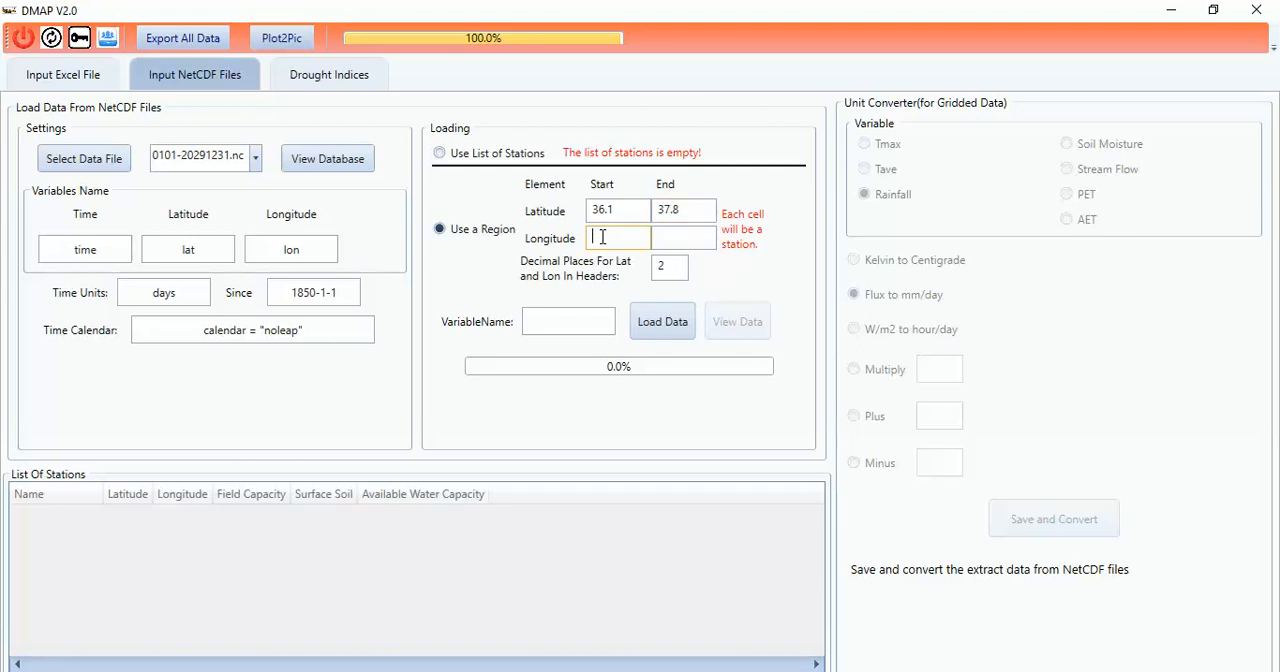
type("58.4")
left_click(682, 243)
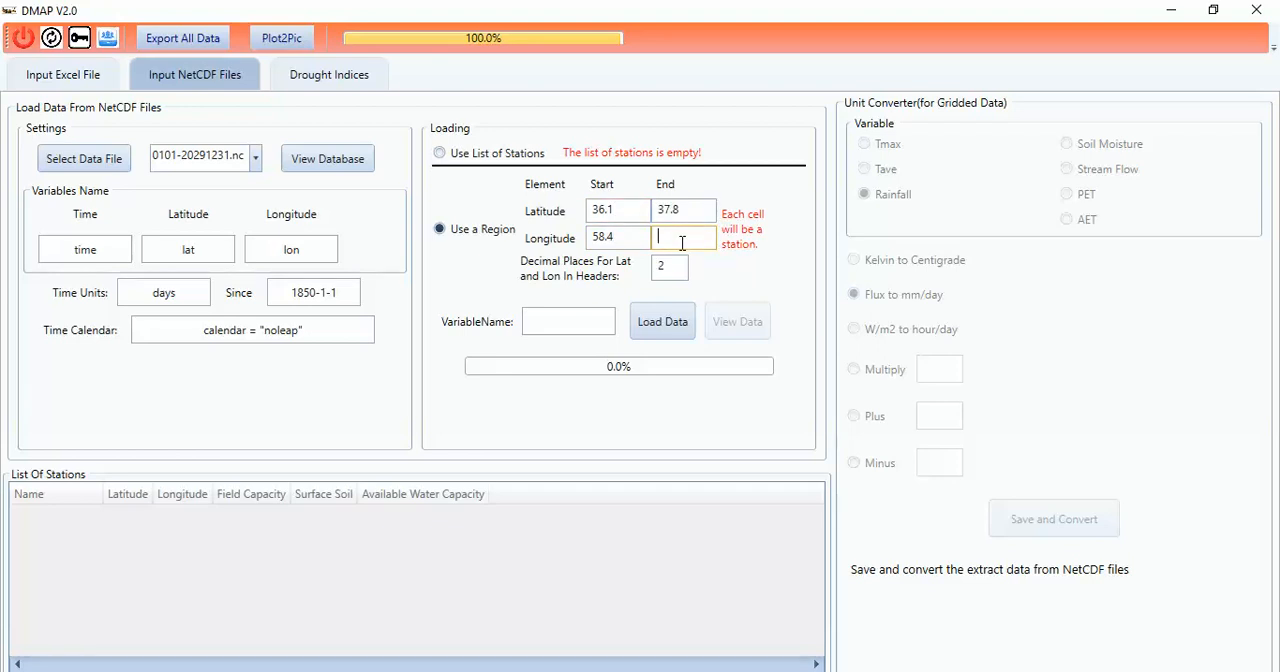
type("59.8")
Step: Load the NetCDF data for variable pr and replace the previous stations list with the region's cells
left_click(555, 314)
left_click(256, 158)
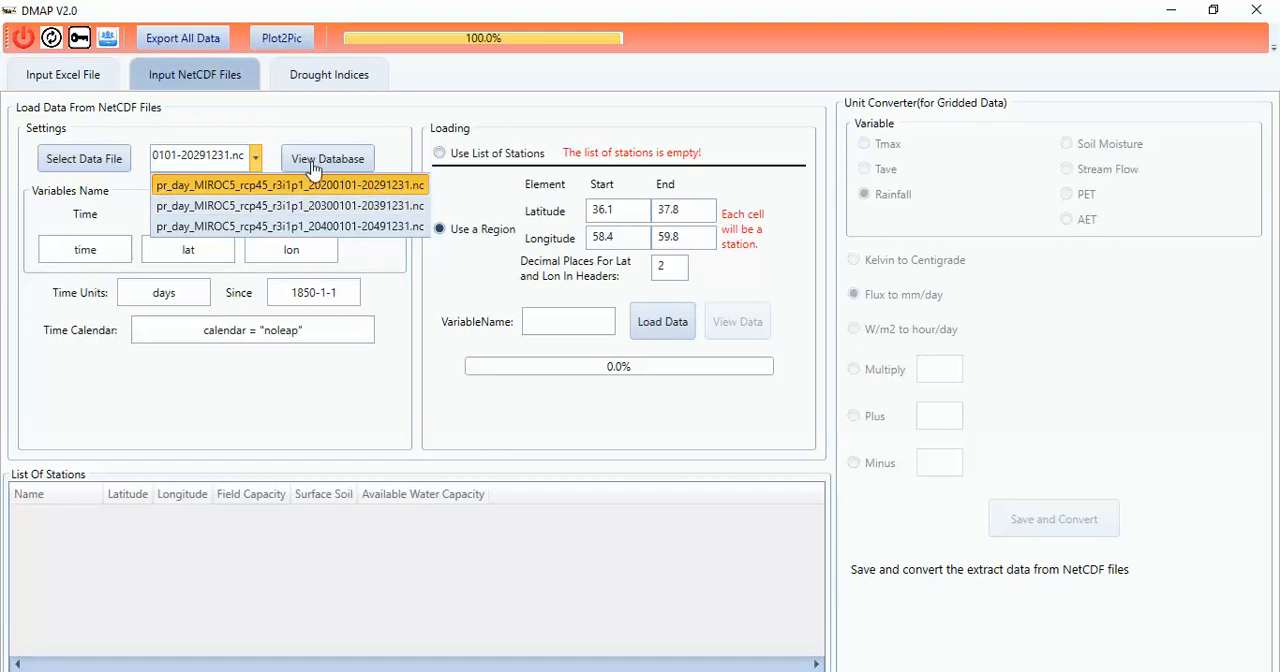
left_click(548, 321)
left_click(548, 321)
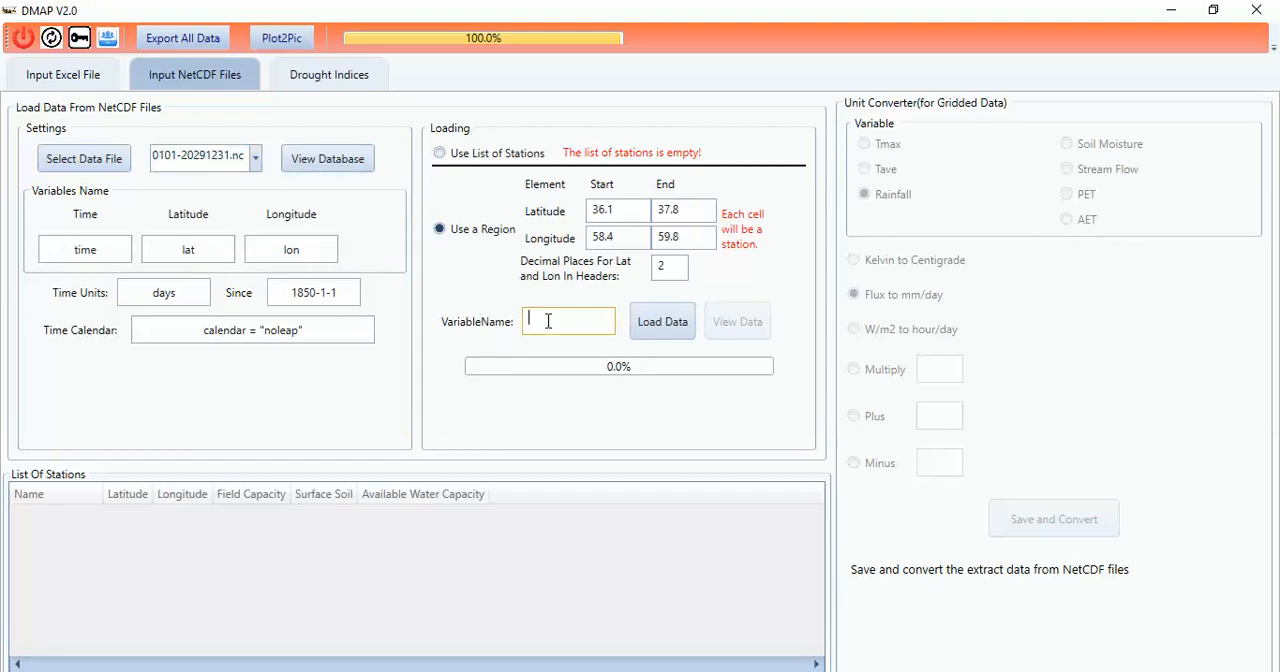
type("pr")
left_click(676, 336)
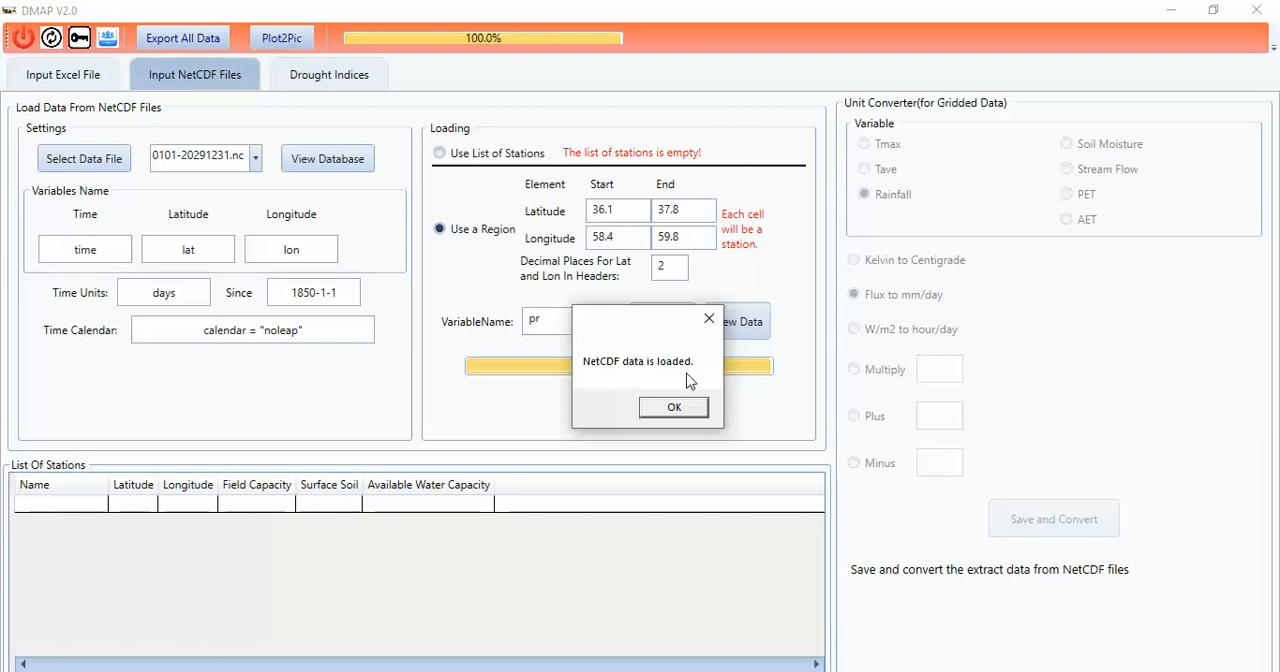
left_click(685, 409)
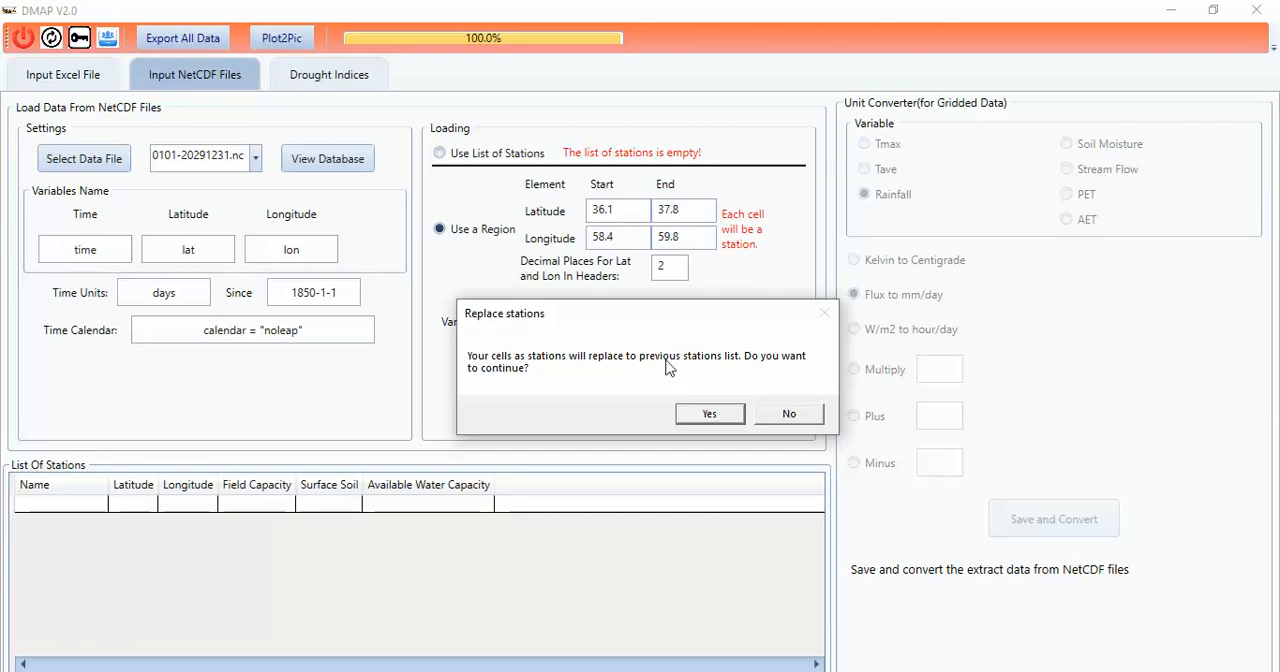
left_click(709, 415)
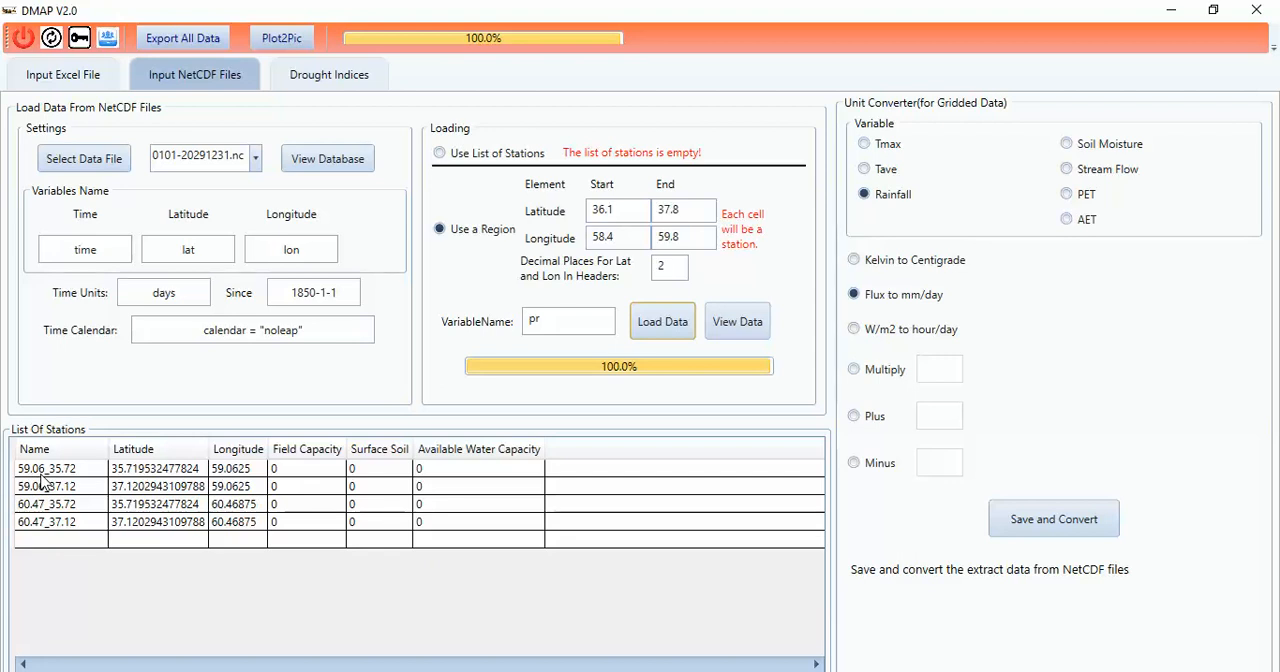
Step: Enter Surface Soil values of 120, 180, 180 and 170 for the four stations in list order
left_click(668, 272)
left_click(375, 470)
left_click(373, 468)
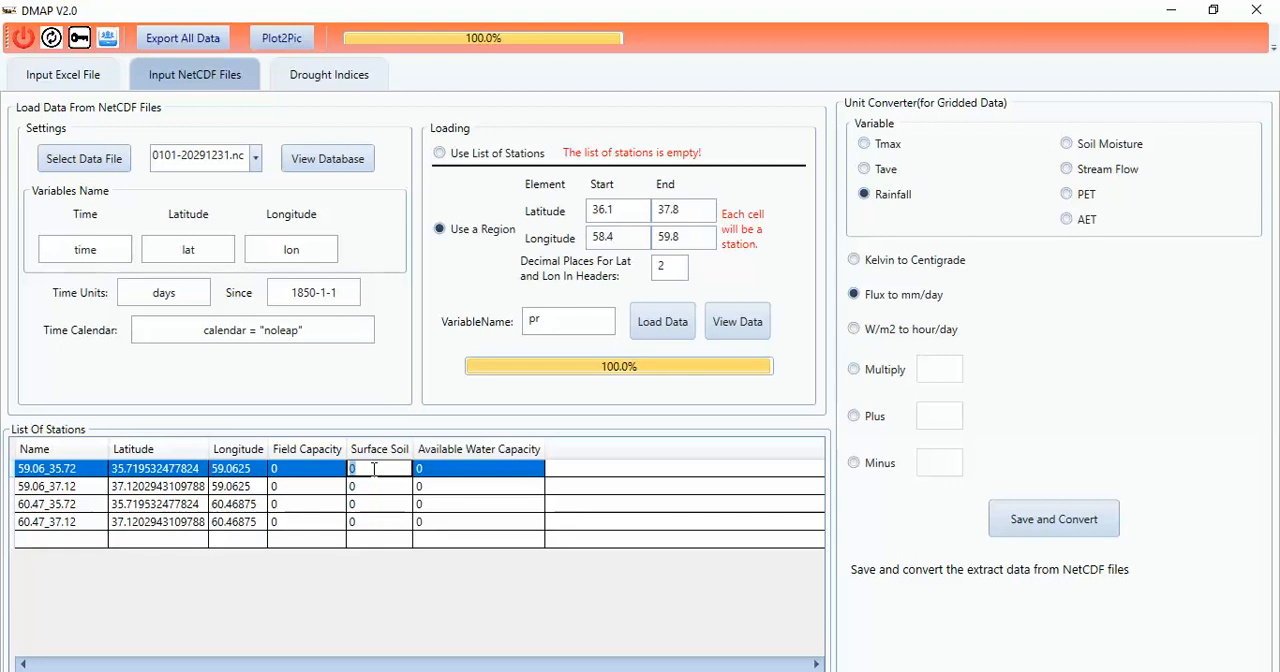
type("12")
left_click(363, 490)
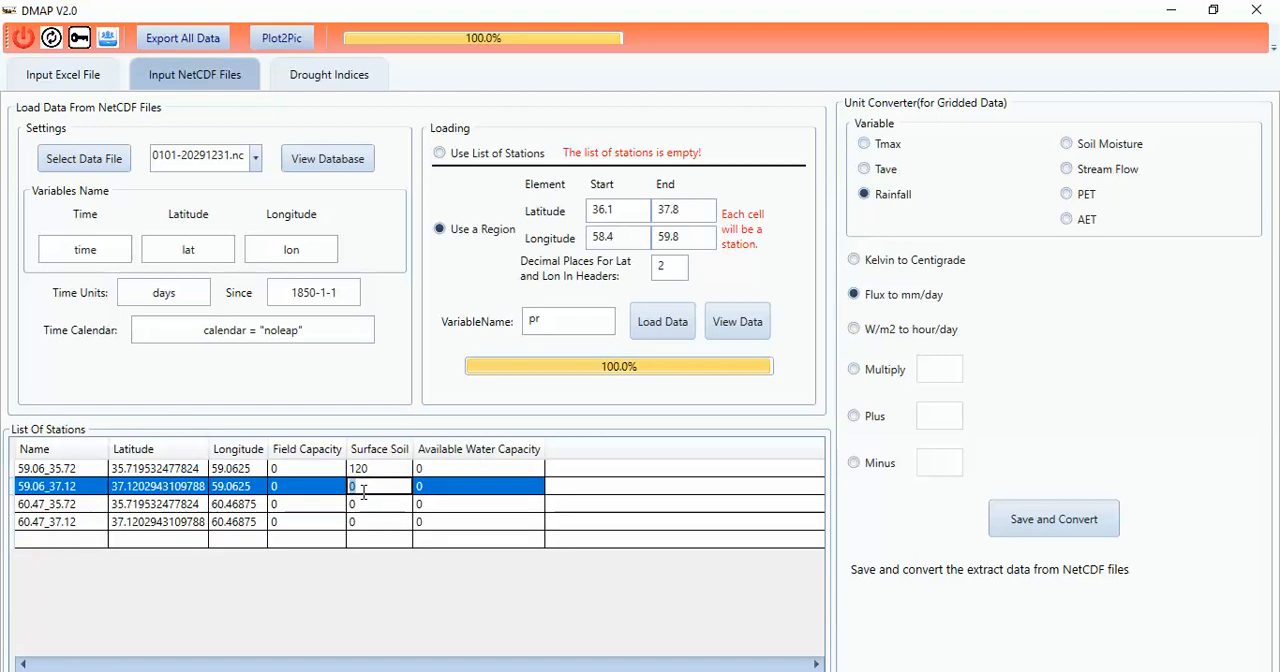
type("180")
left_click(361, 503)
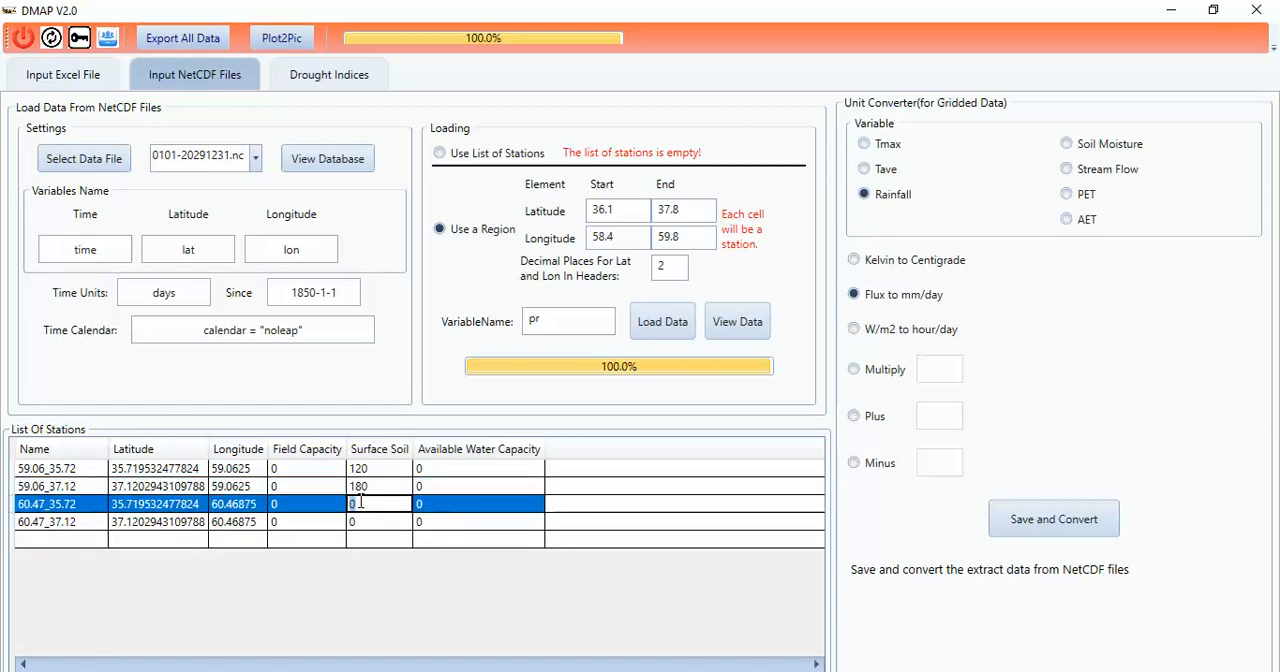
type("180")
left_click(358, 521)
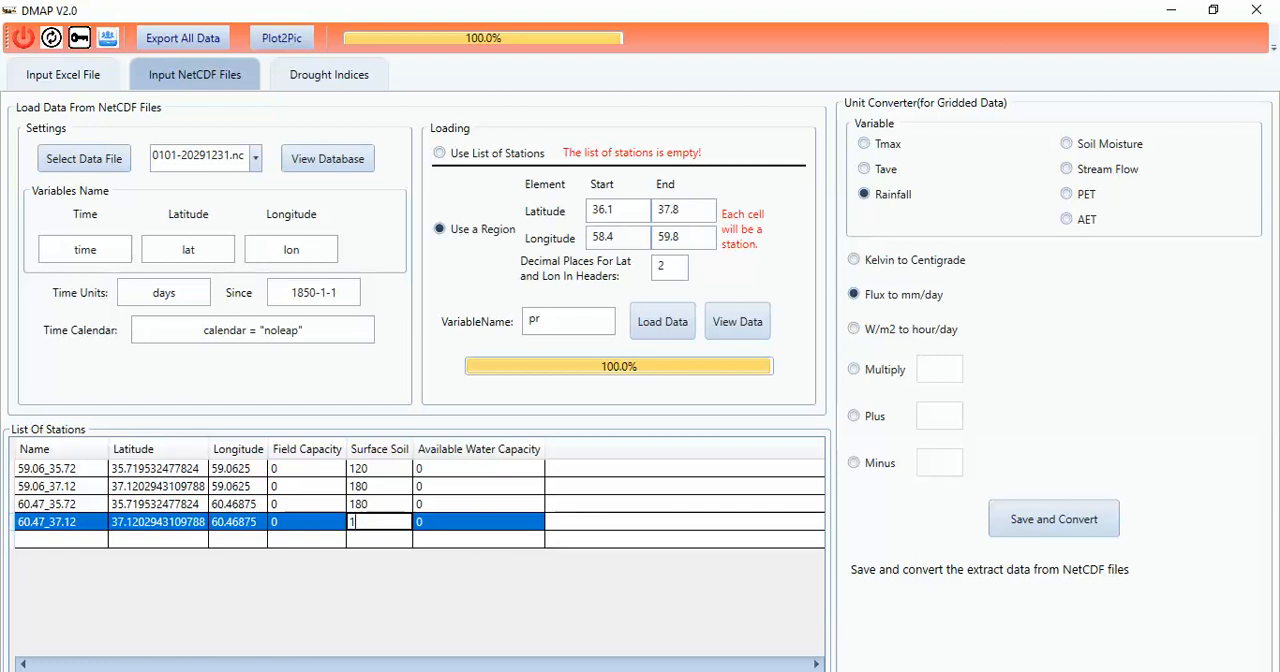
type("170")
Step: Enter Available Water Capacity values of 180, 200, 180 and 180 for the four stations in list order
left_click(441, 467)
type("180")
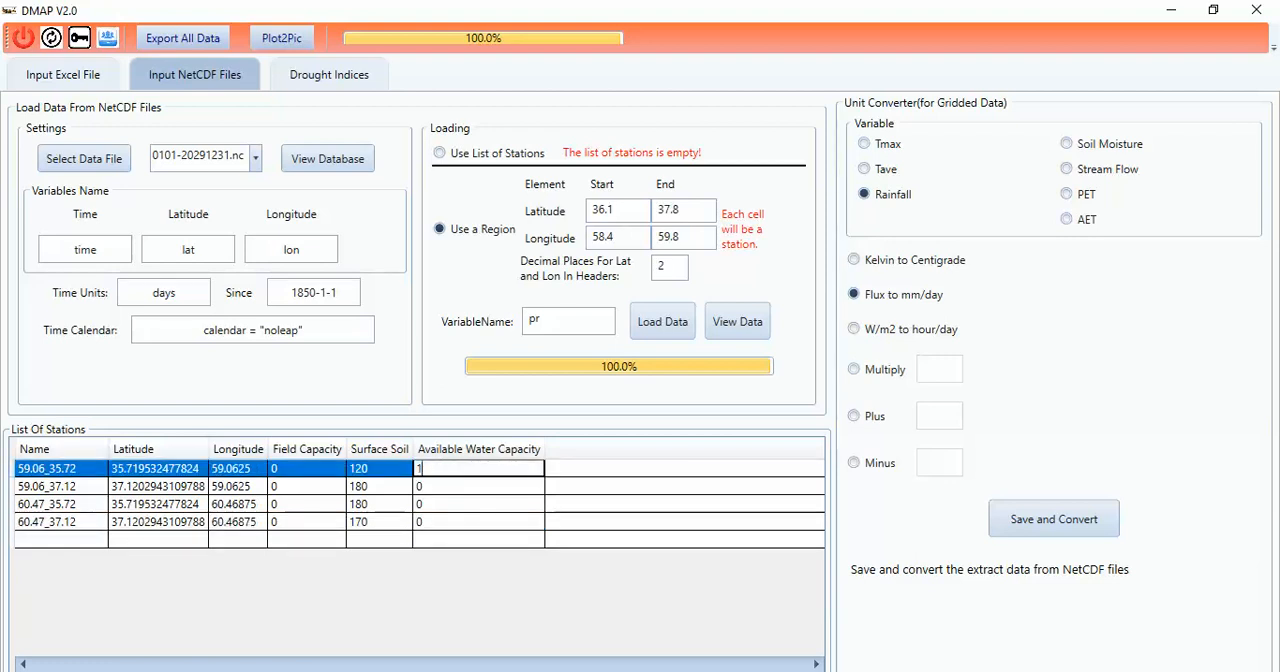
left_click(419, 487)
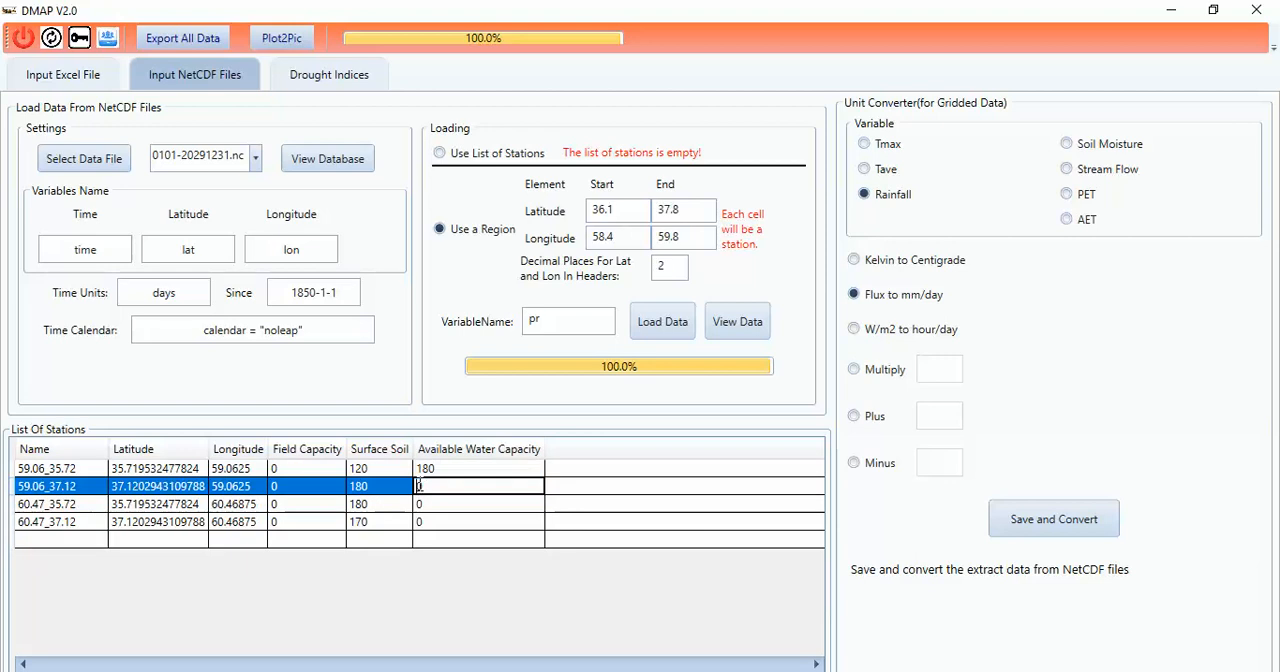
type("200")
left_click(424, 508)
left_click(422, 508)
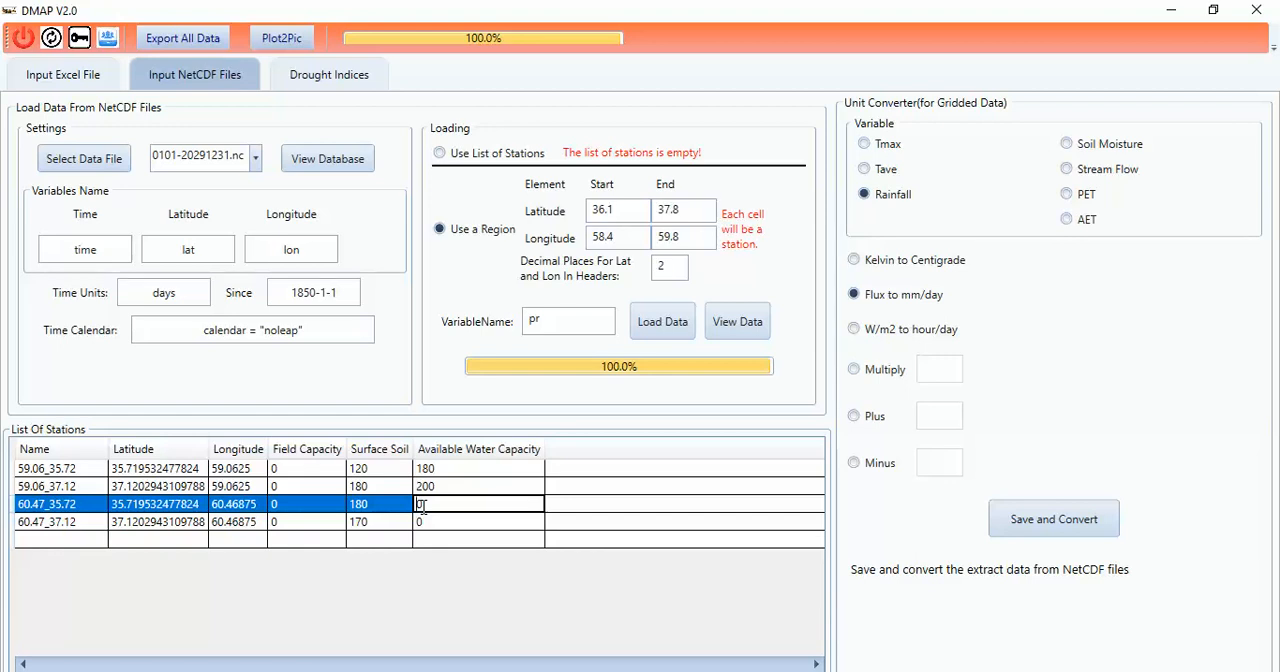
type("180")
left_click(434, 524)
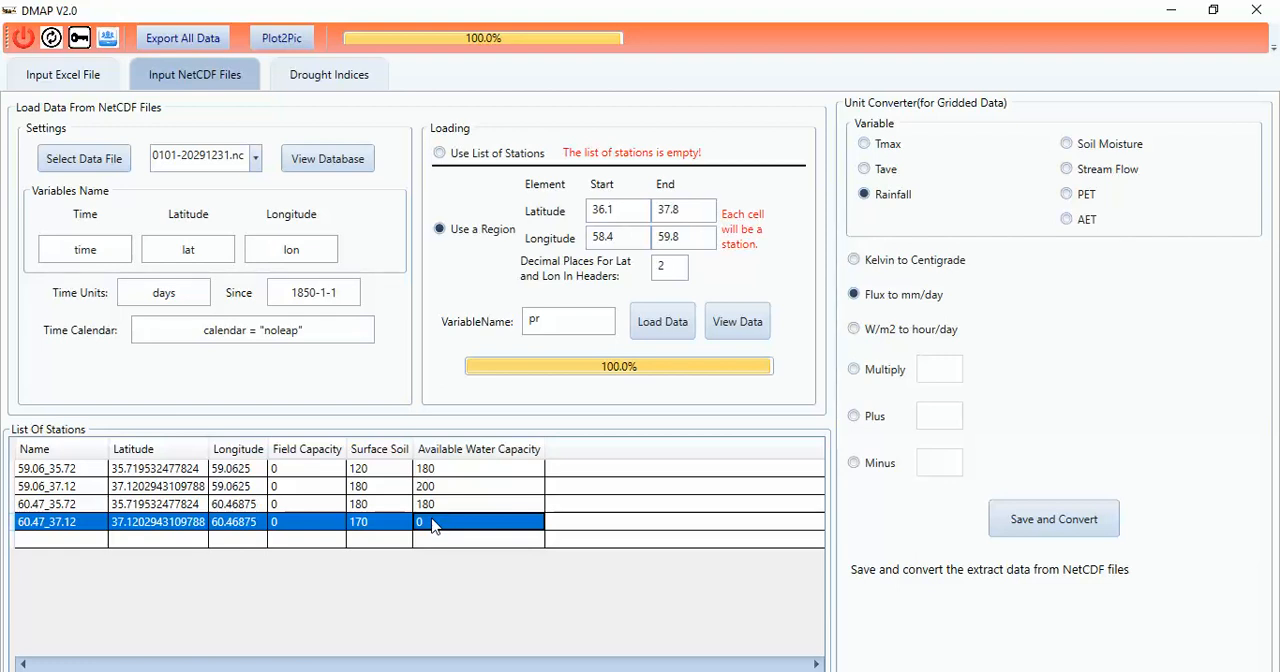
type("1")
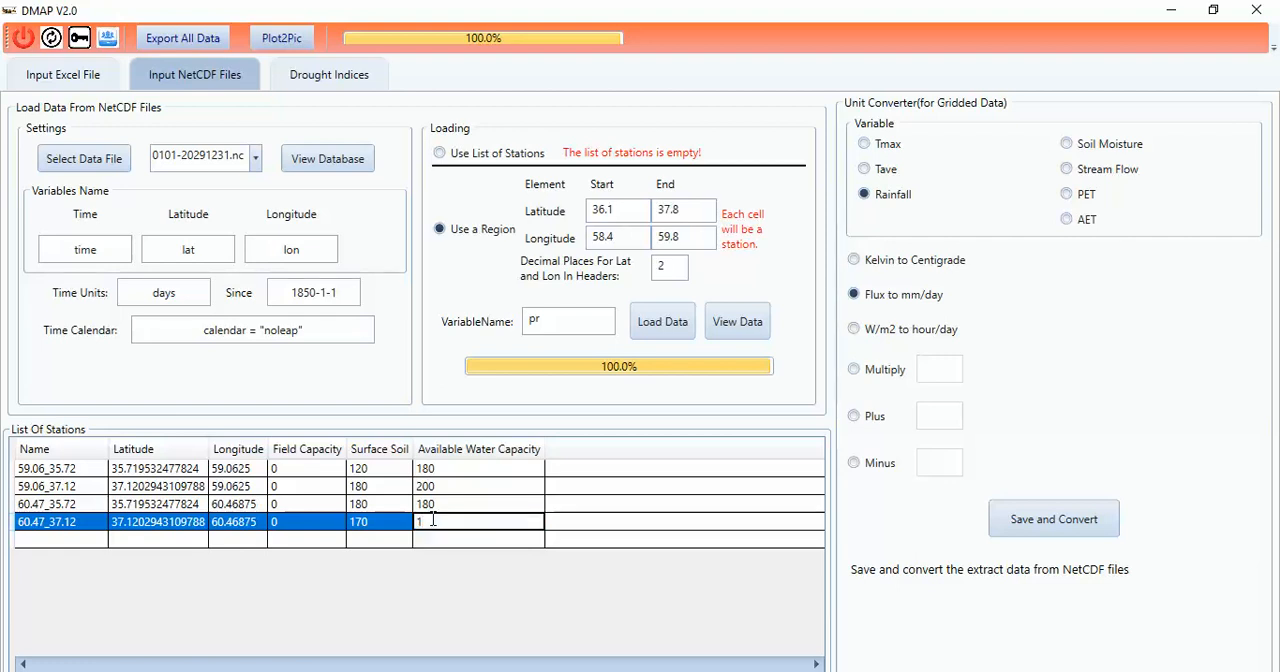
type("80")
Step: Save and convert the rainfall data from flux to mm/day, replacing the previous dates and declining the regional average calculation
left_click(1032, 530)
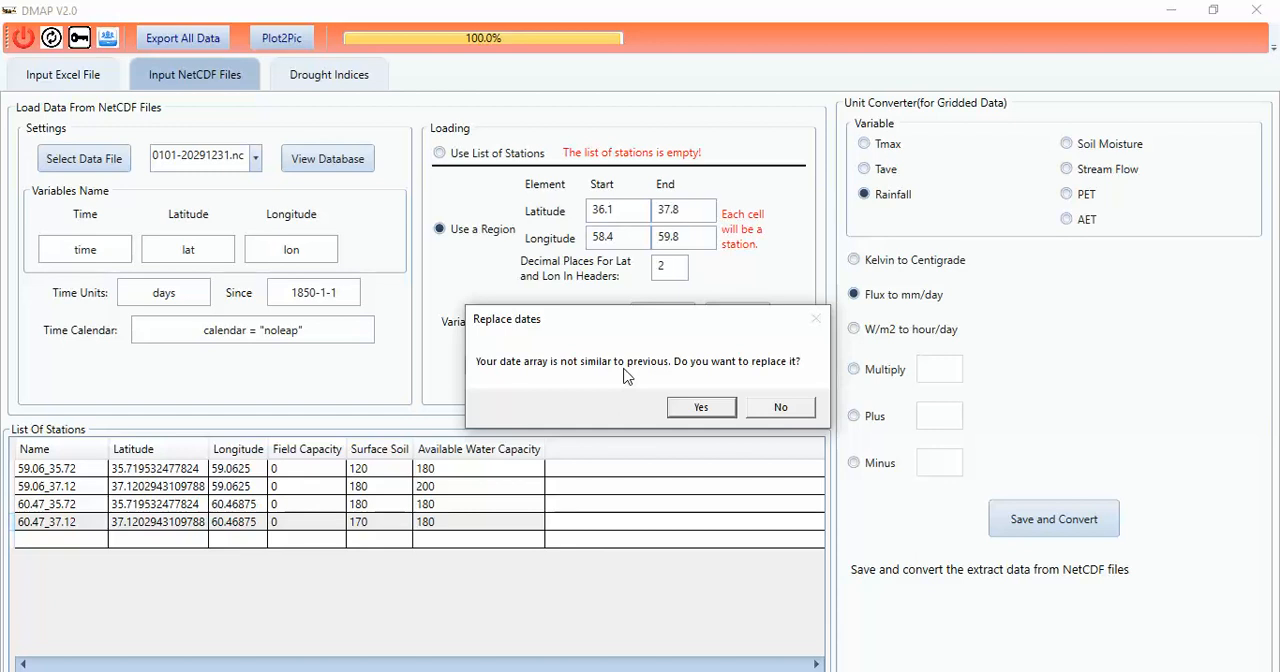
left_click(701, 407)
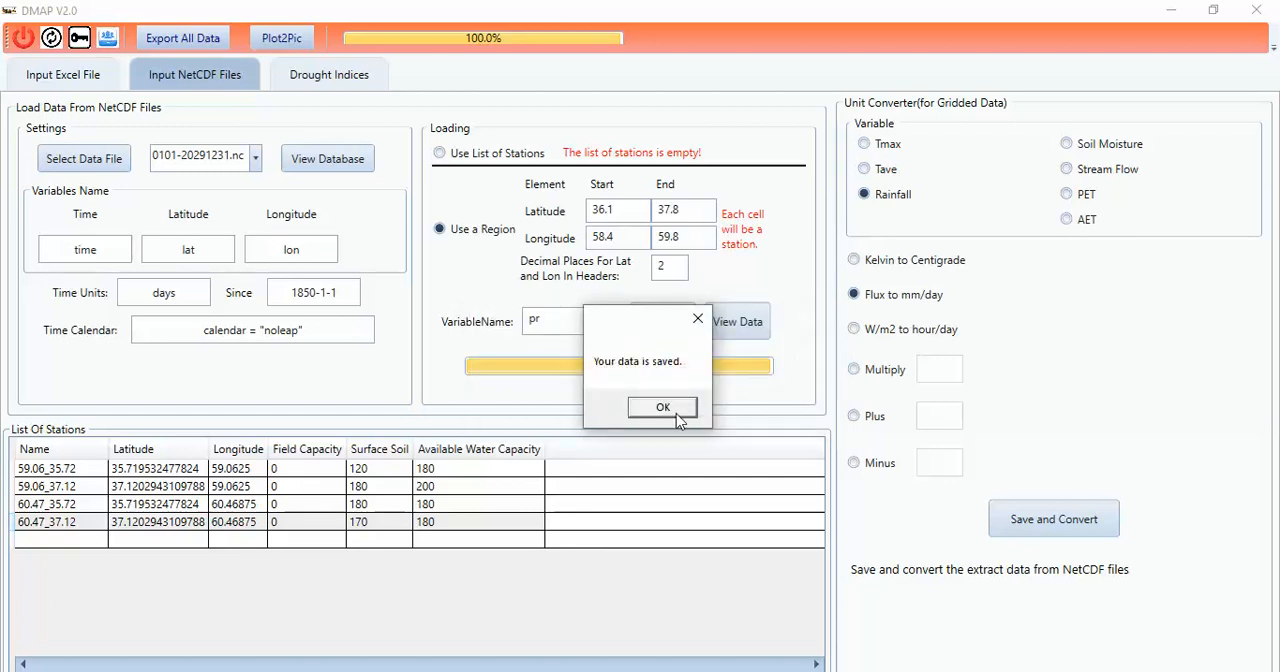
left_click(672, 410)
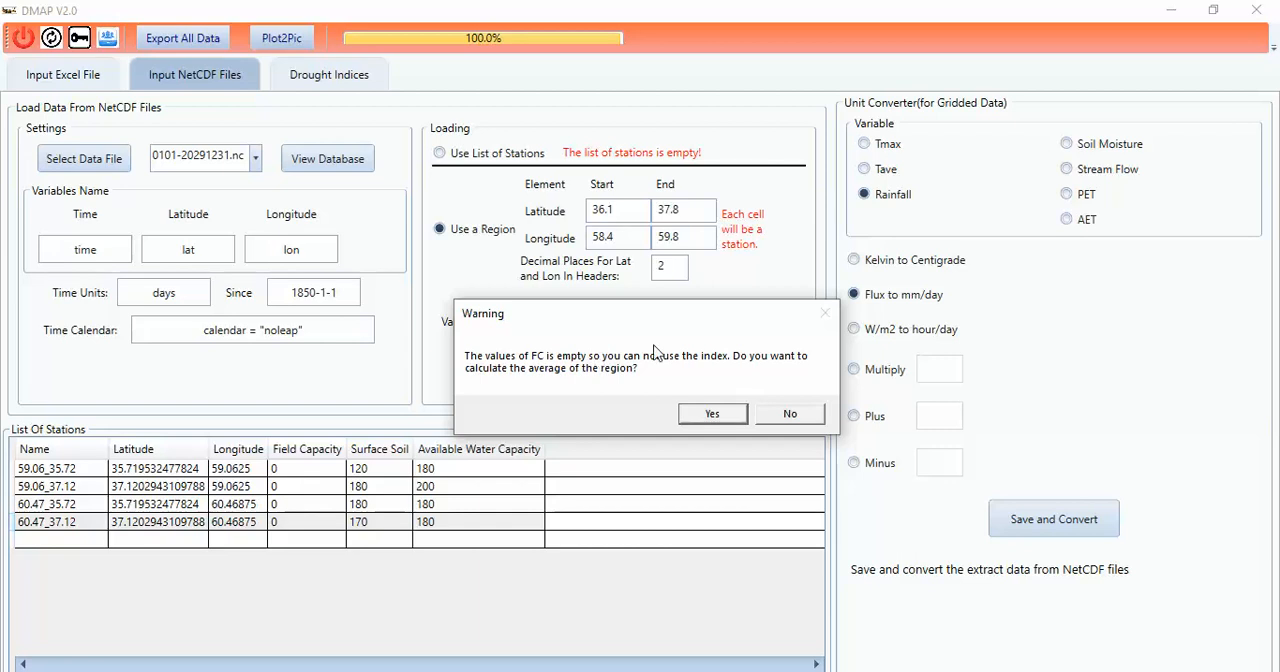
left_click(790, 416)
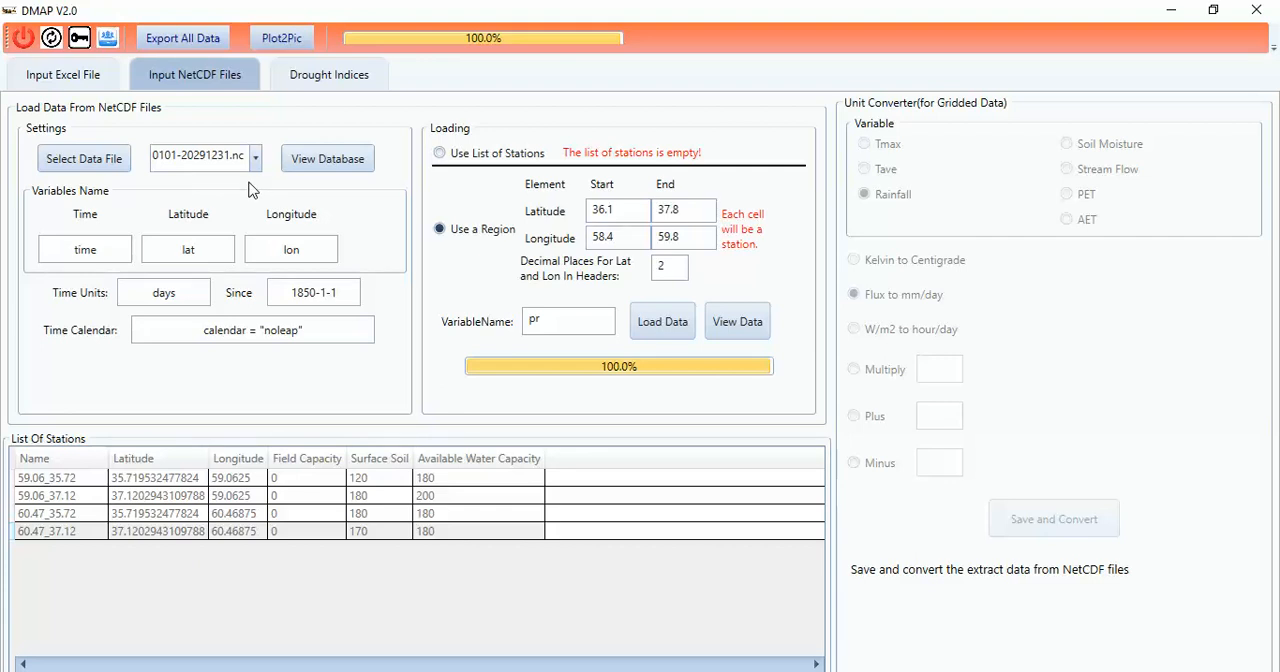
Step: Select the three tas_day_MIROC5_rcp45_r1i1p1 NetCDF files covering 2020 to 2049 as input data and check the list of selected files
left_click(72, 168)
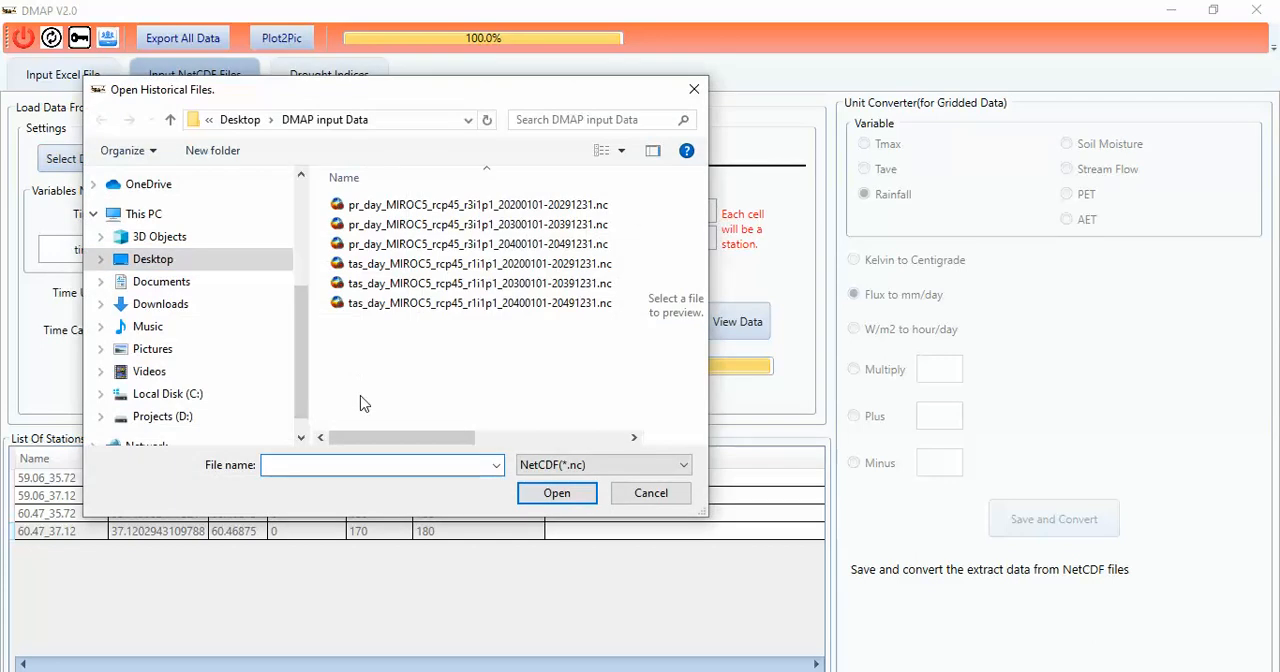
left_click(386, 266)
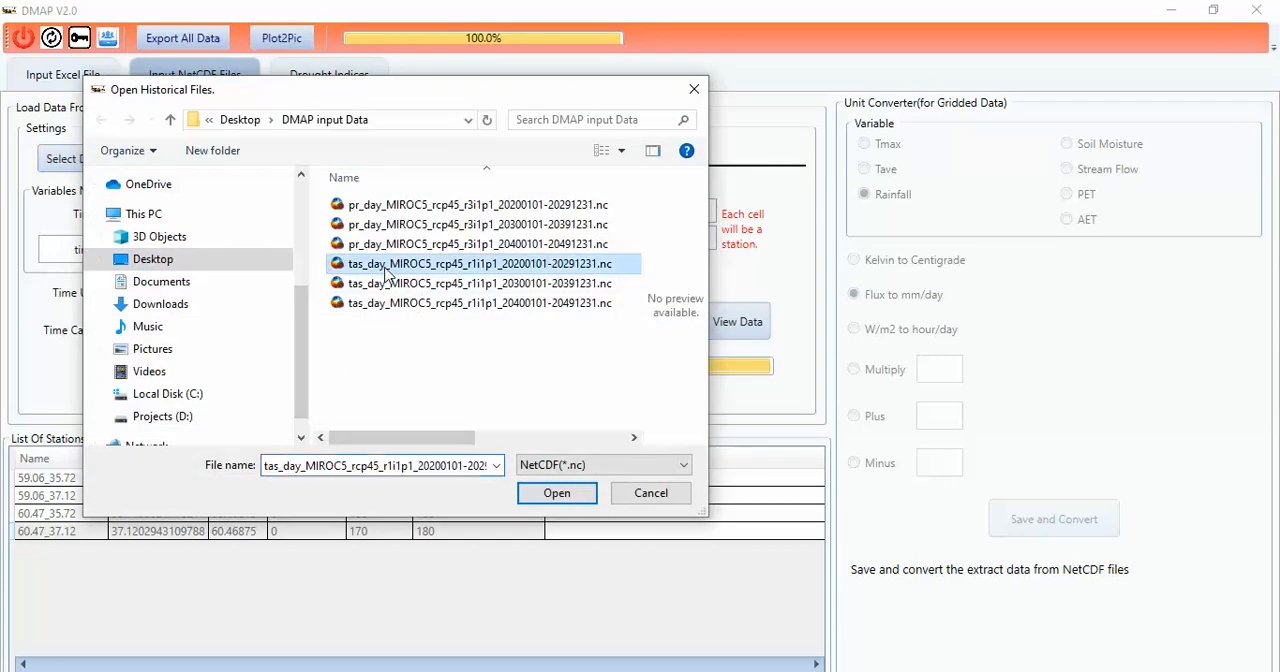
left_click(437, 306, "shift")
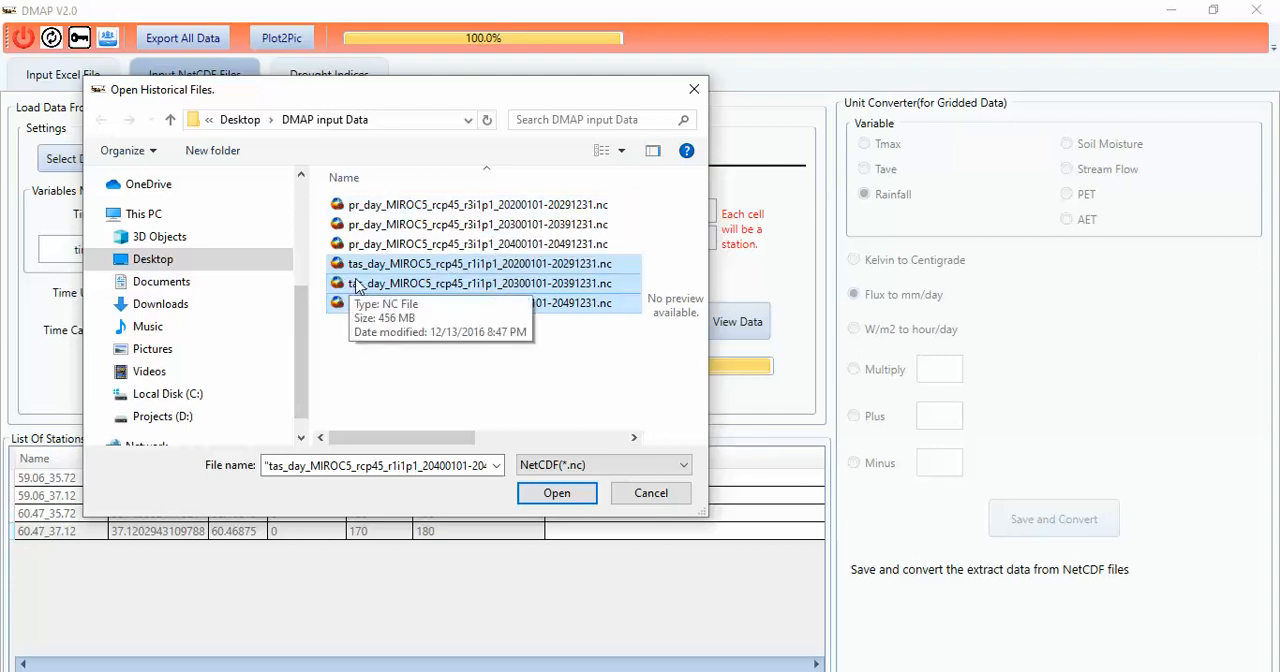
left_click(555, 492)
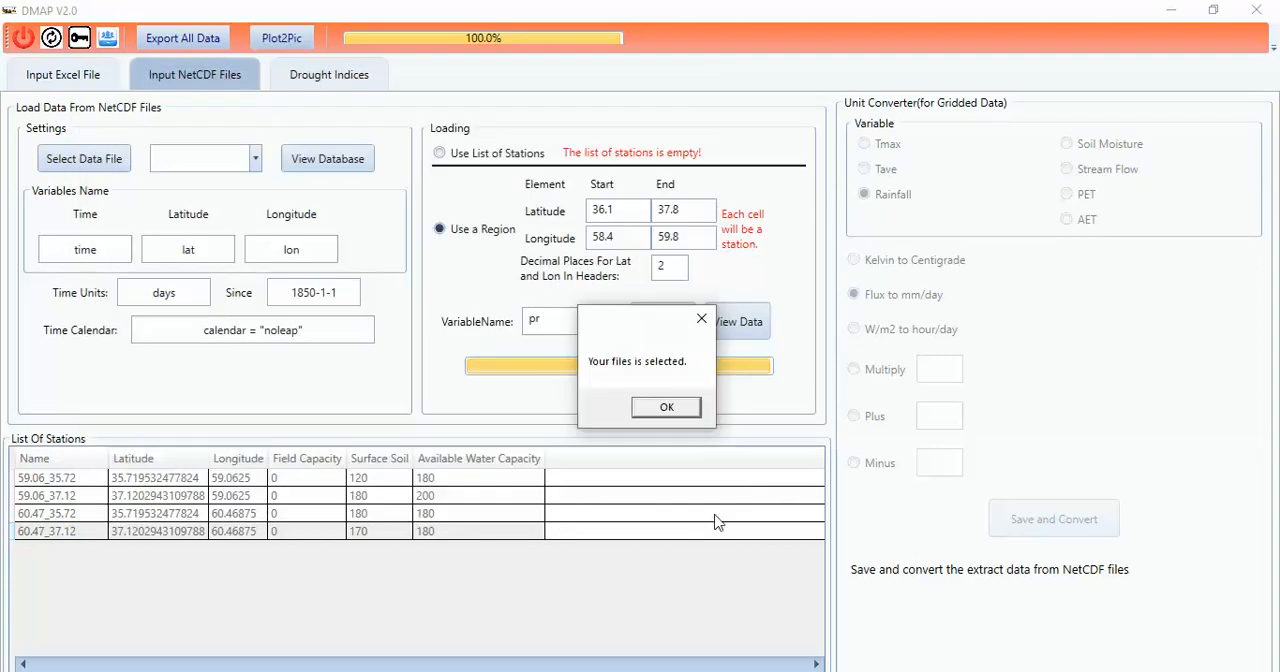
left_click(676, 406)
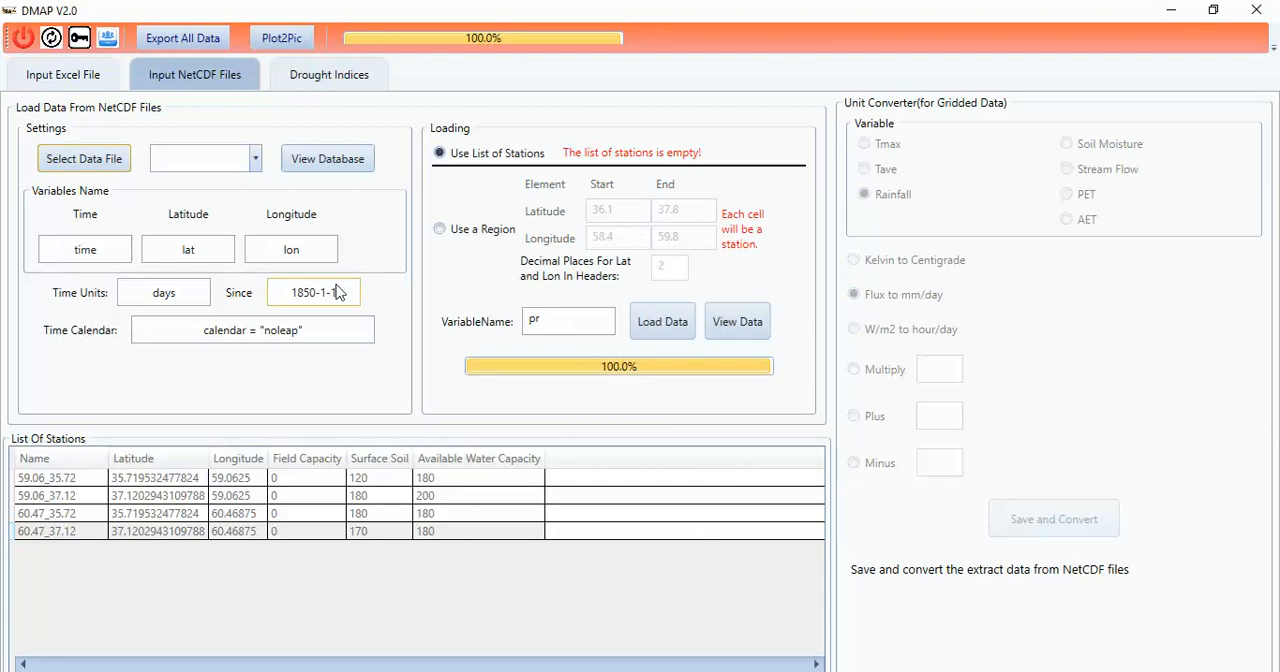
left_click(255, 163)
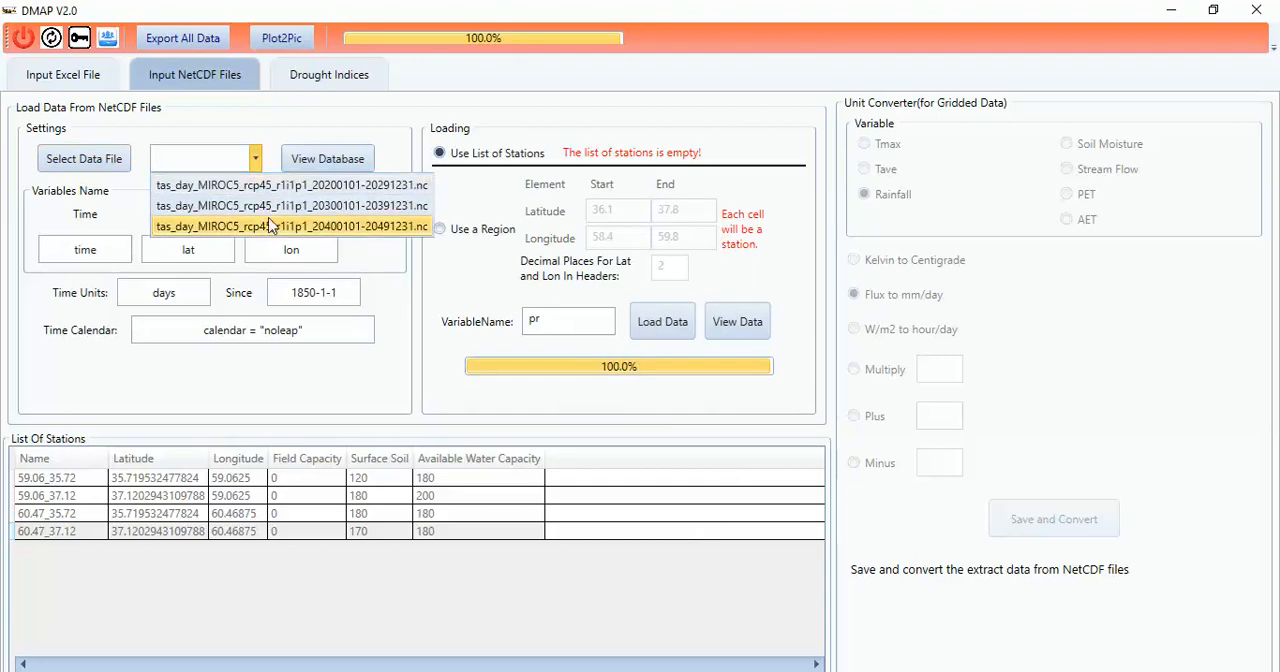
left_click(341, 139)
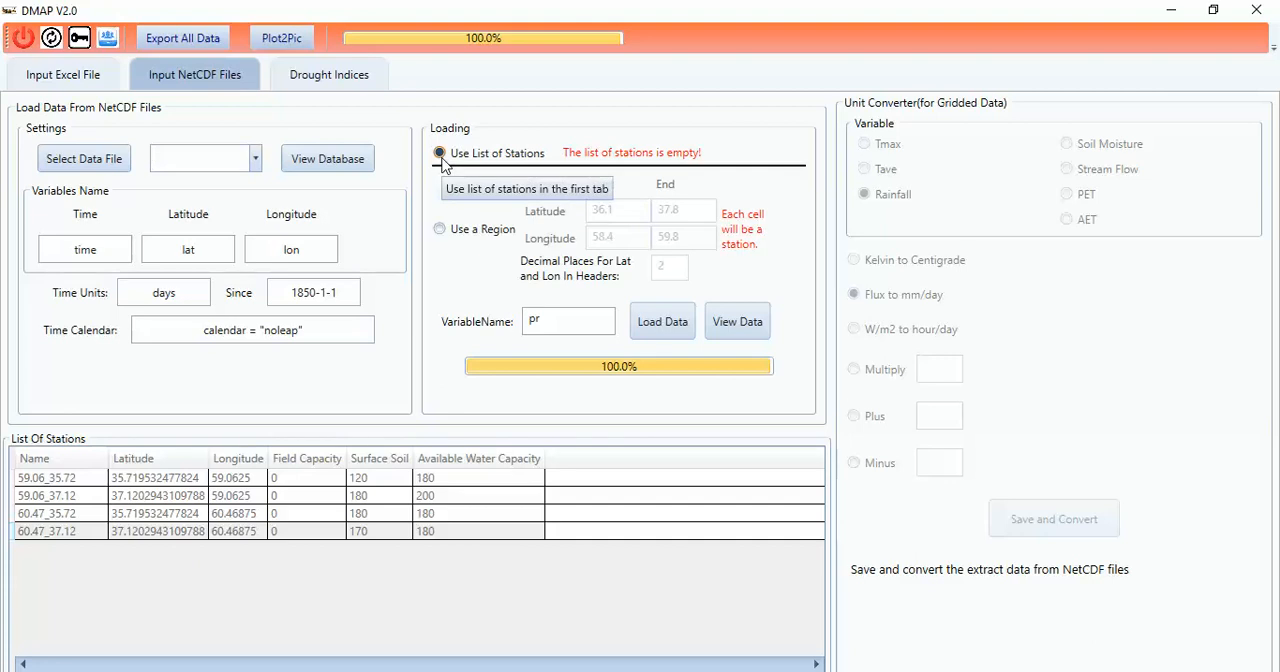
Step: Set the variable name to tas and load the data from the selected NetCDF files
double_click(536, 321)
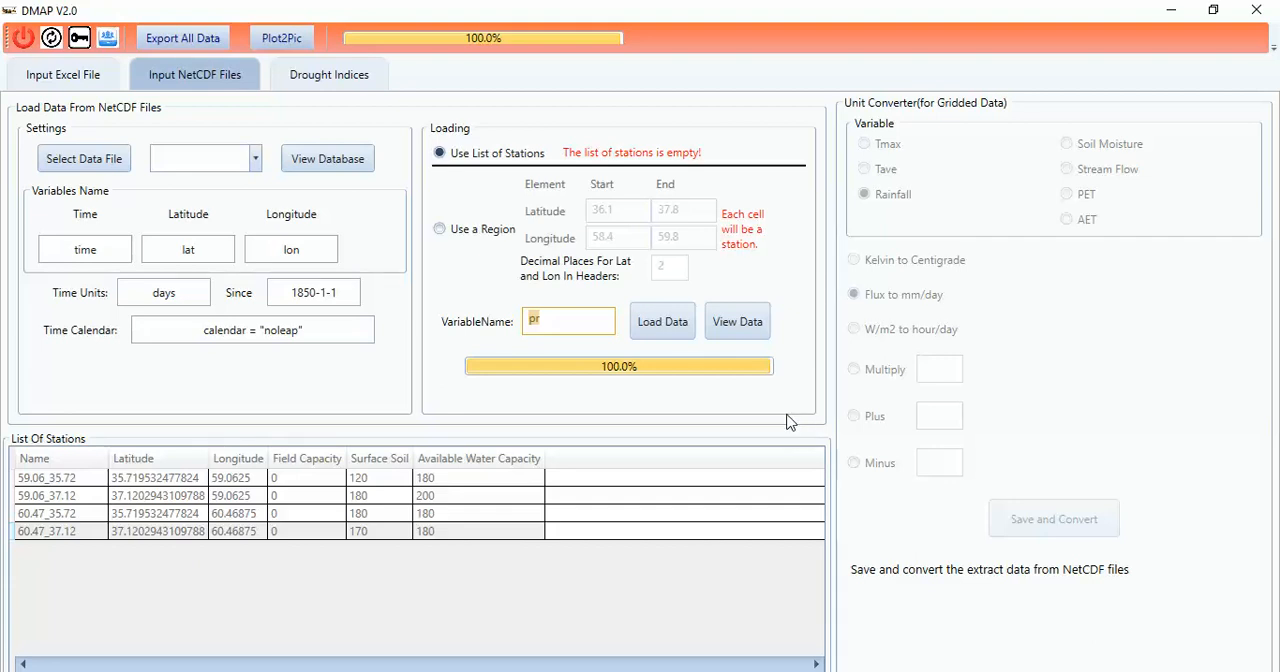
left_click(257, 160)
left_click(256, 160)
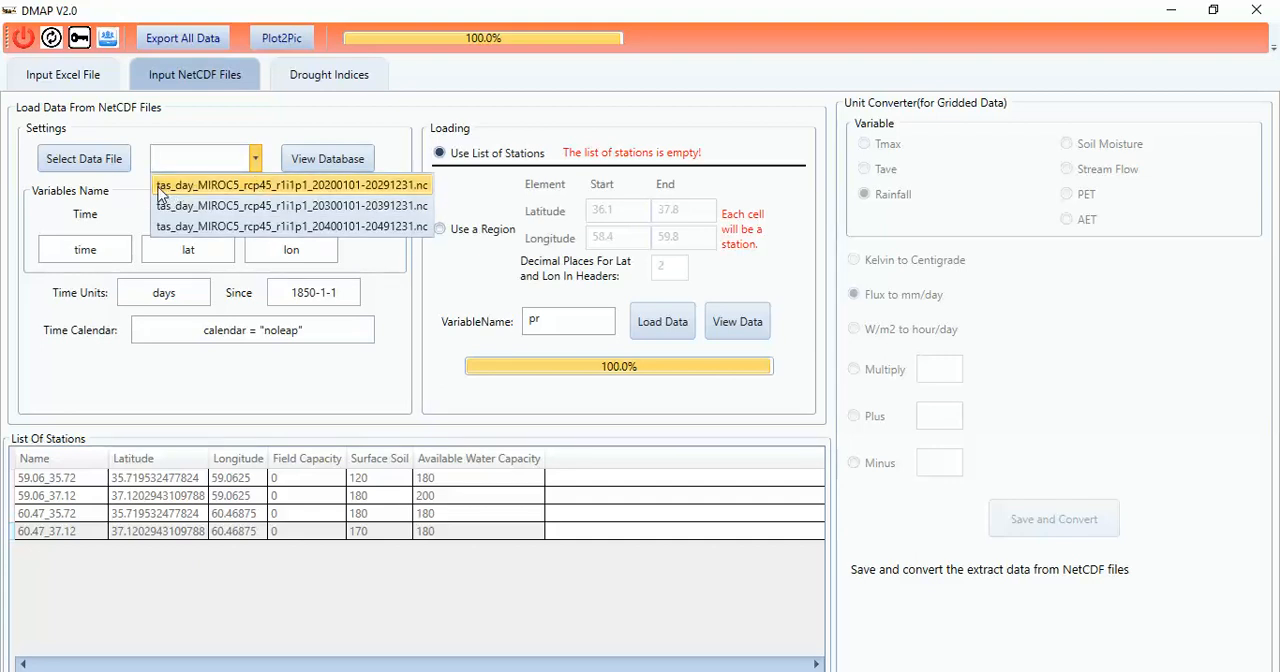
left_click(546, 326)
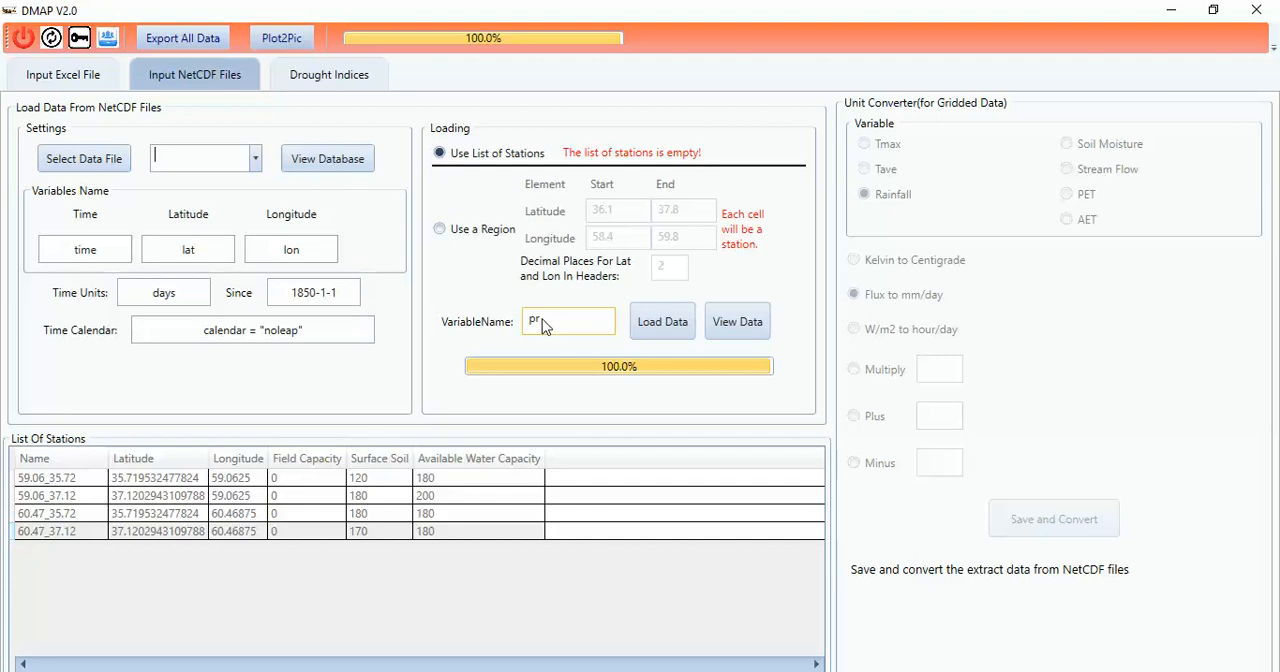
type("tas")
left_click(679, 326)
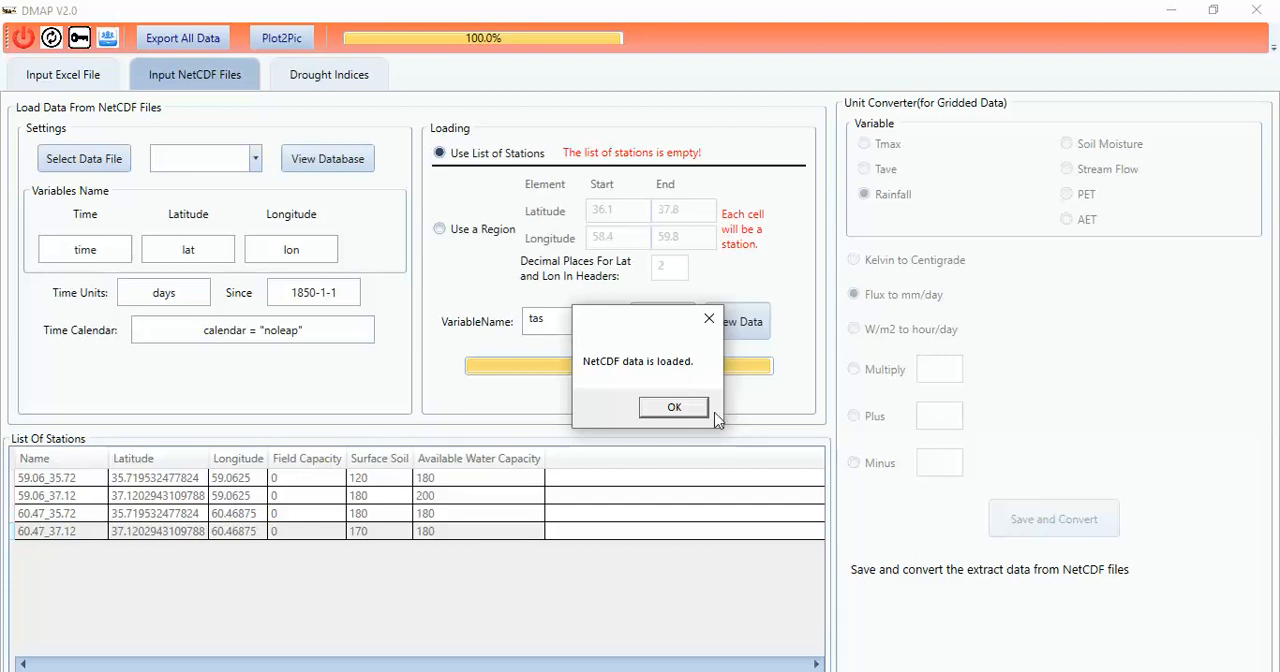
left_click(666, 407)
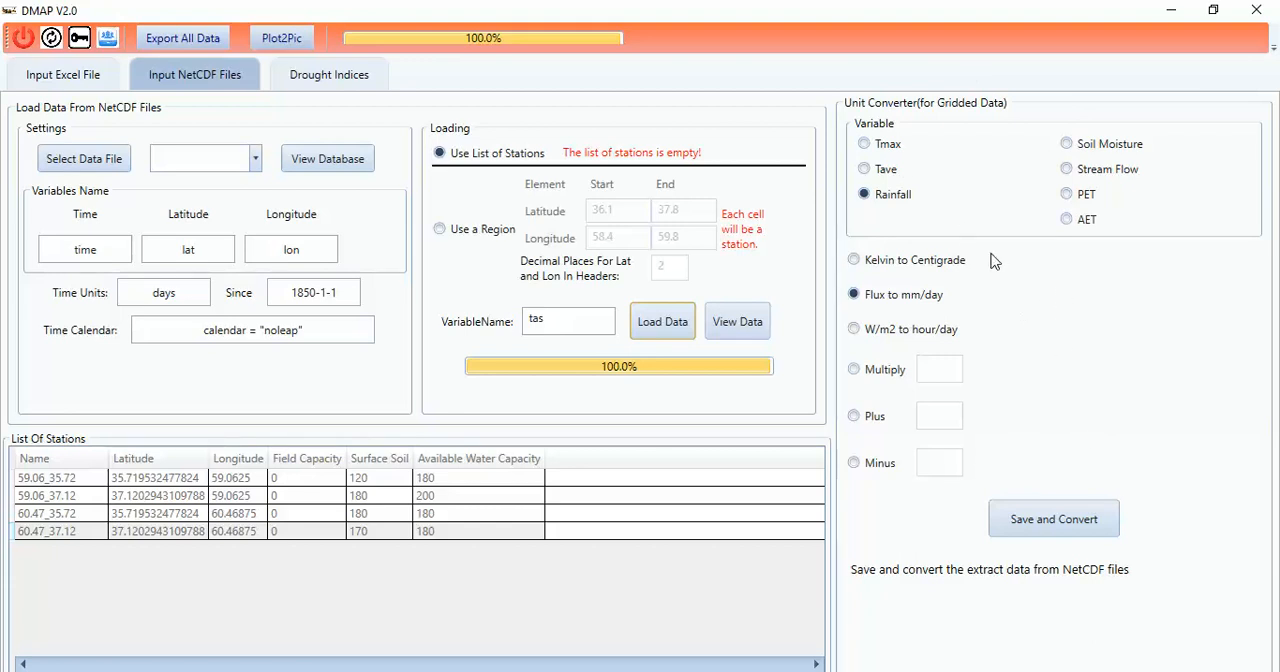
Step: Save the loaded temperature data as Tave converted from Kelvin to Centigrade, declining the regional average calculation
left_click(931, 265)
left_click(862, 145)
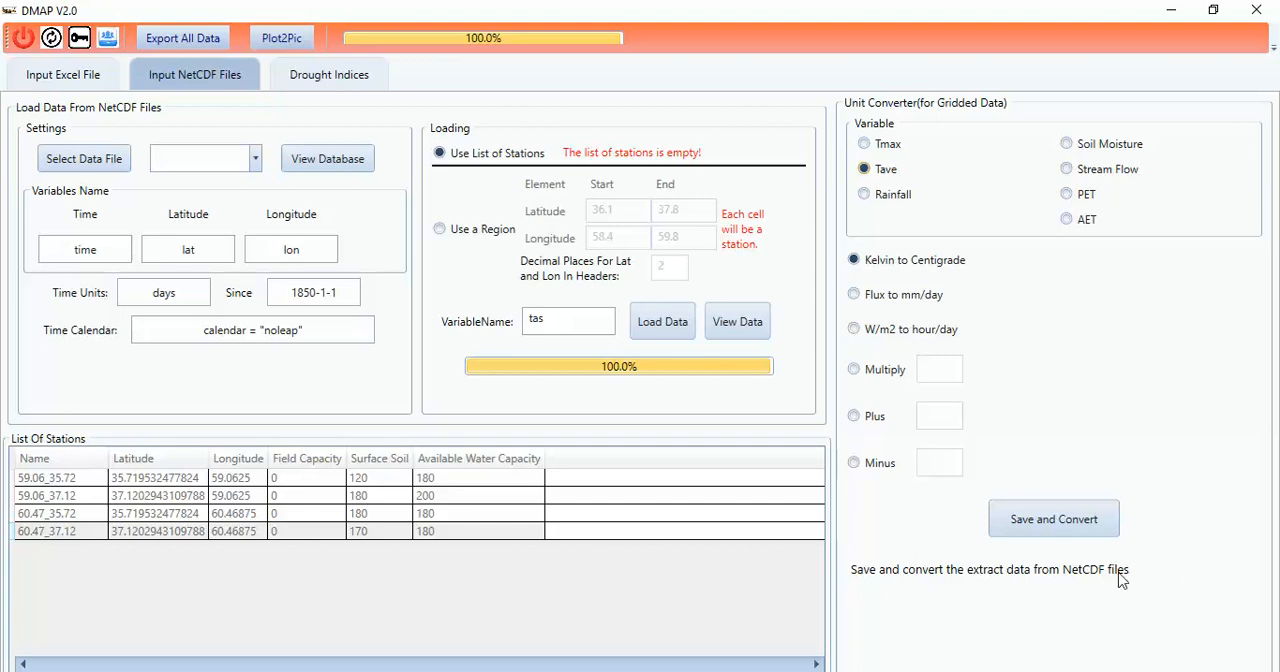
left_click(1050, 531)
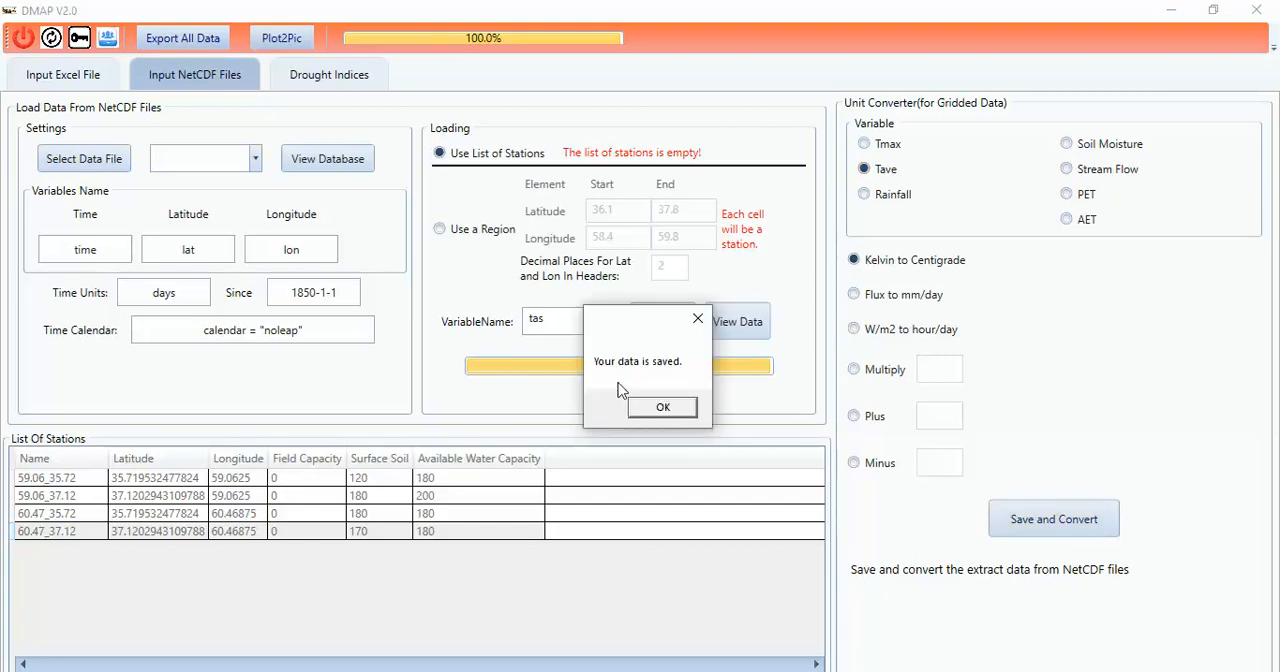
left_click(676, 418)
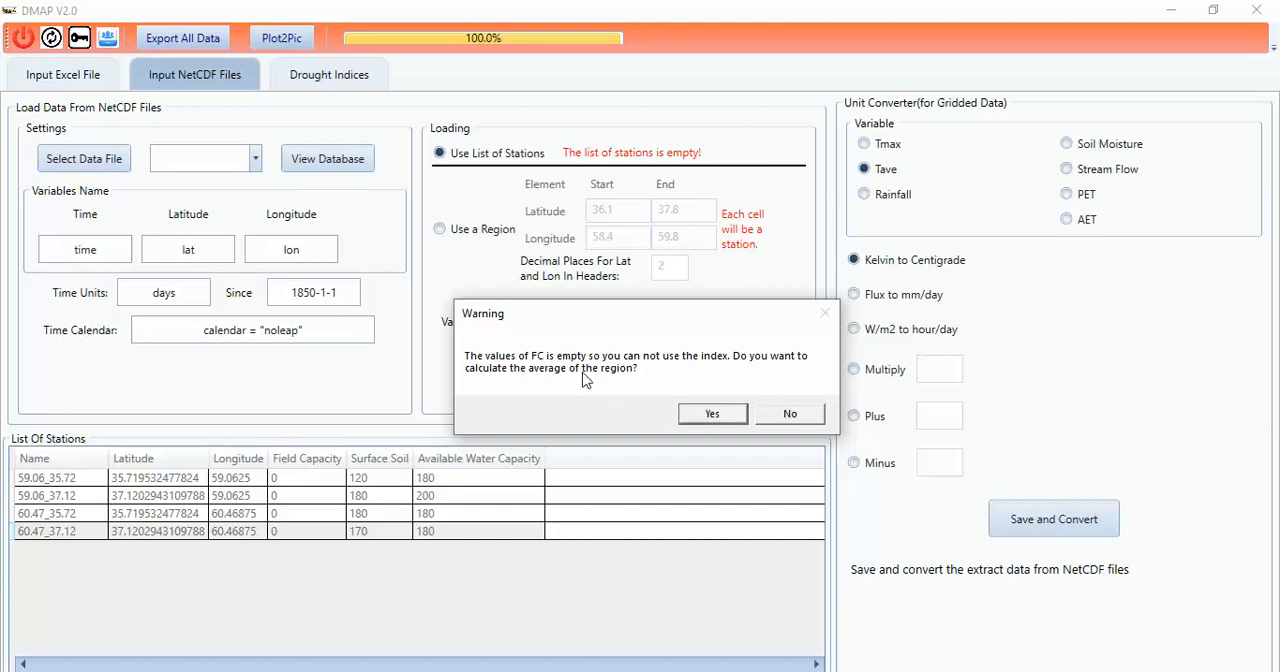
left_click(790, 415)
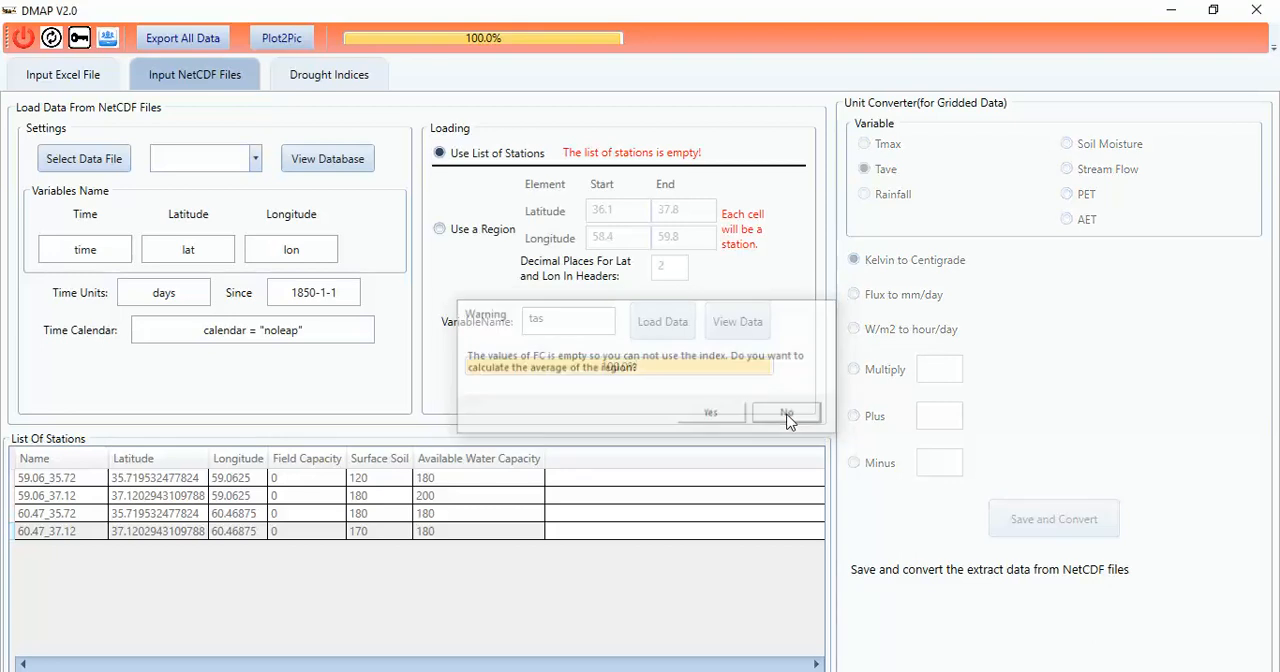
Step: Choose the PDSI drought index at yearly frequency and add an average station with its proposed values
left_click(331, 76)
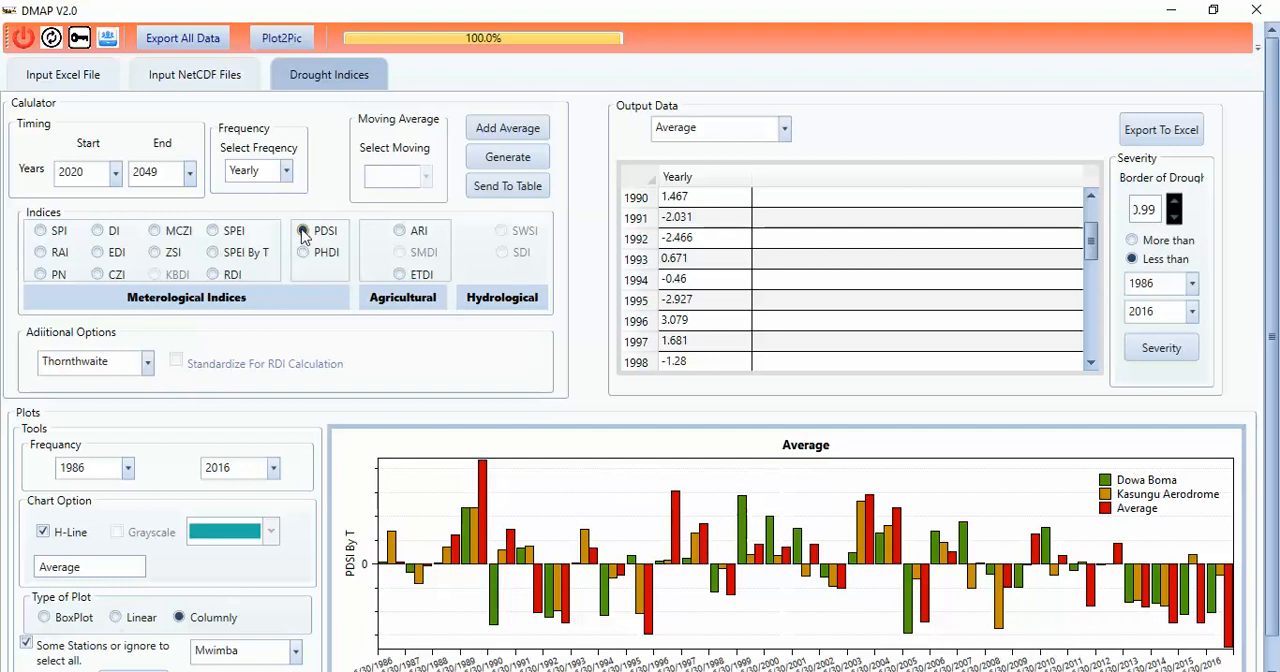
left_click(286, 171)
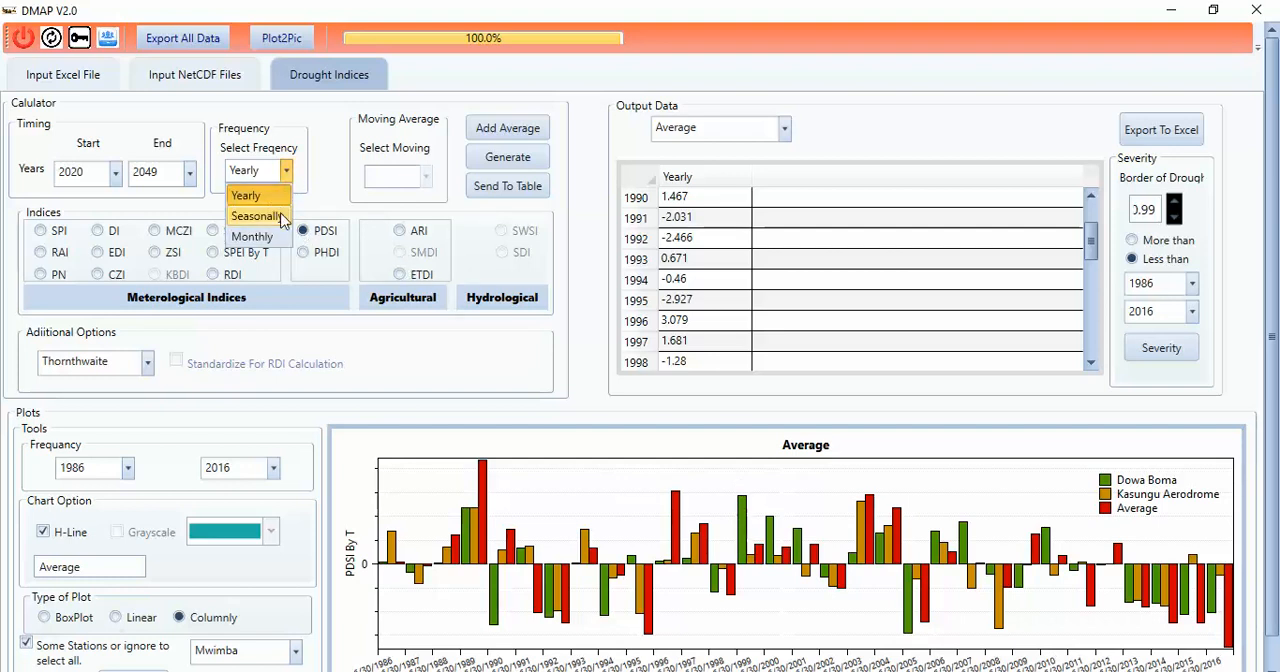
left_click(310, 172)
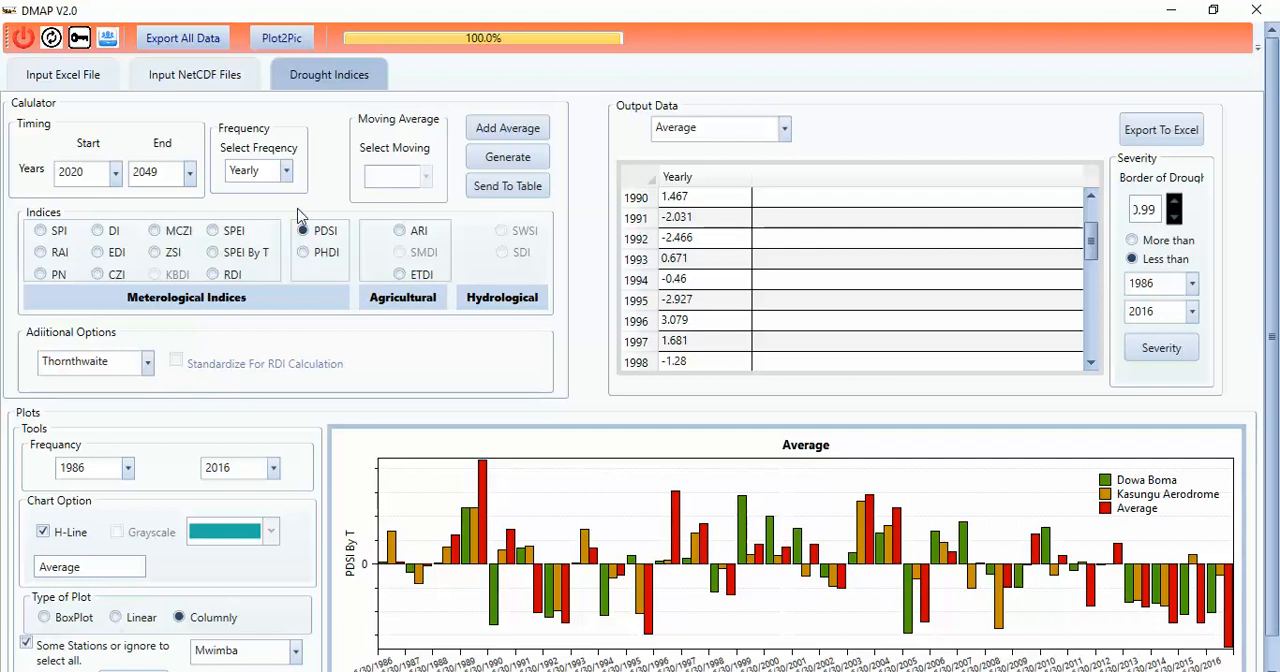
left_click(522, 138)
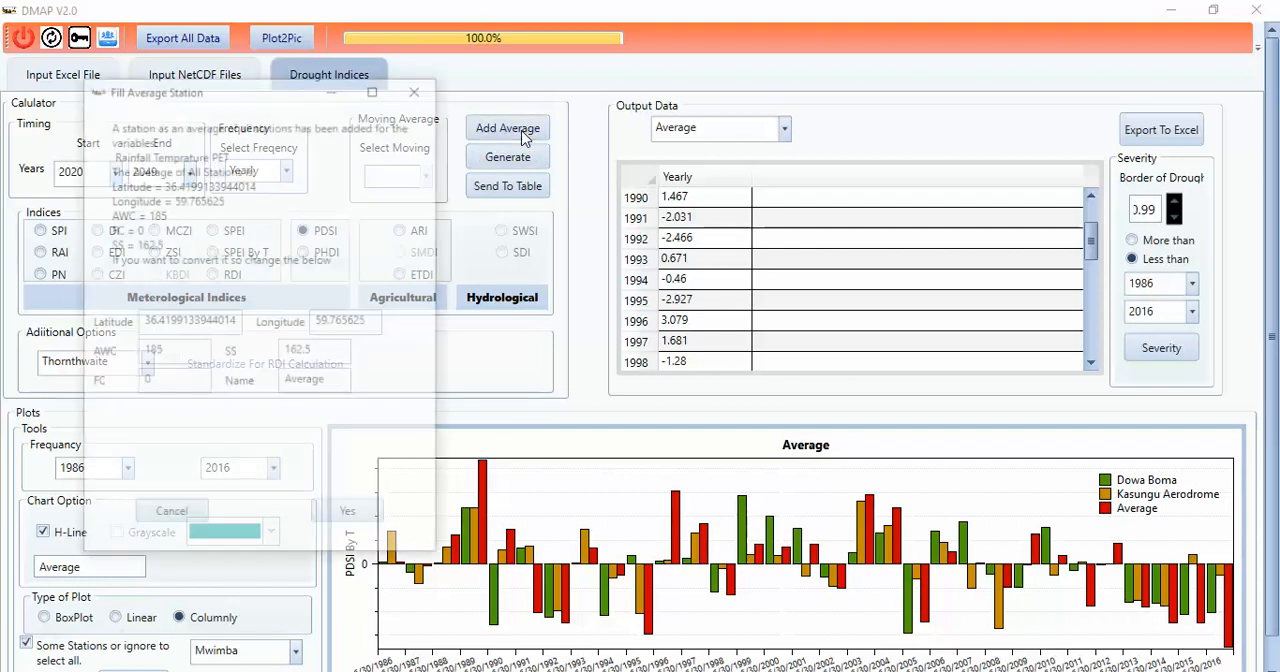
left_click_drag(217, 90, 680, 80)
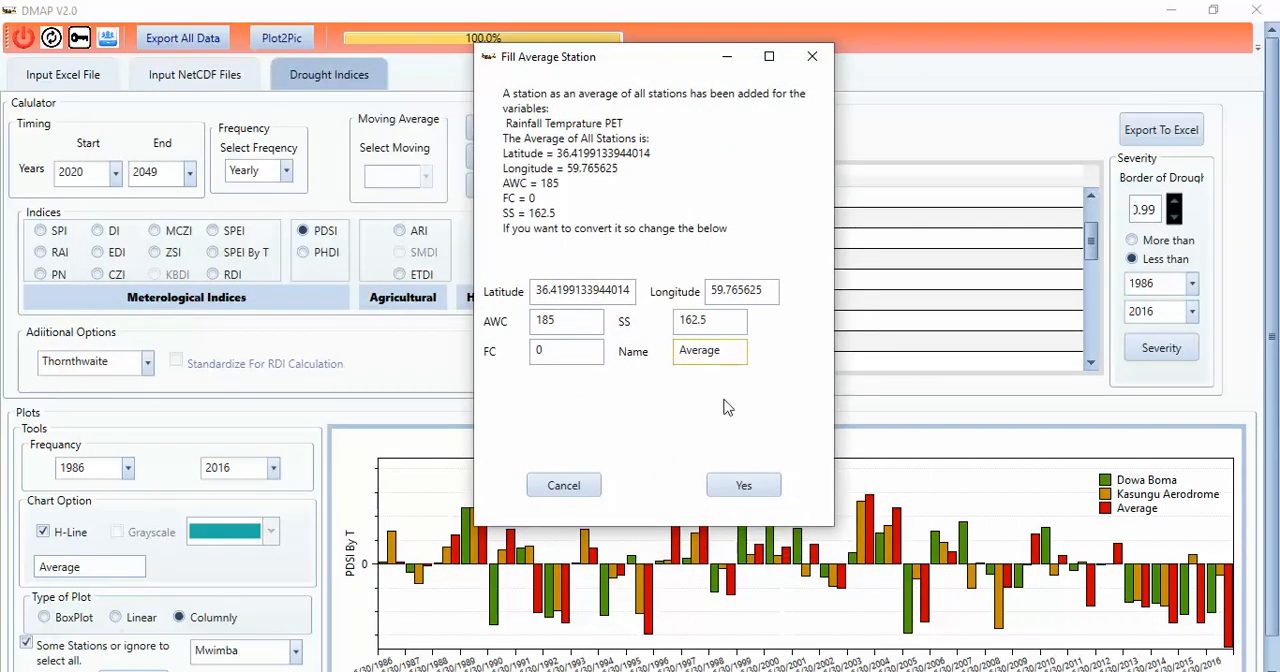
left_click(790, 500)
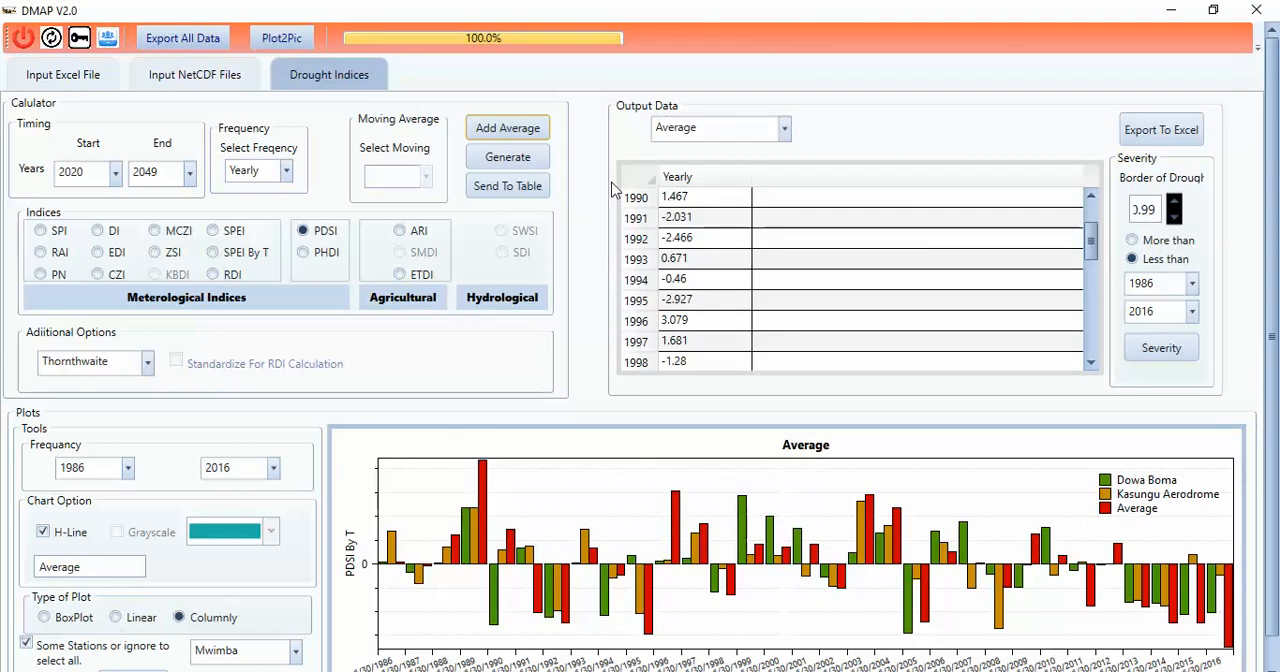
Step: Generate the yearly PDSI for 2020 to 2049 and send the results to the output table
left_click(508, 158)
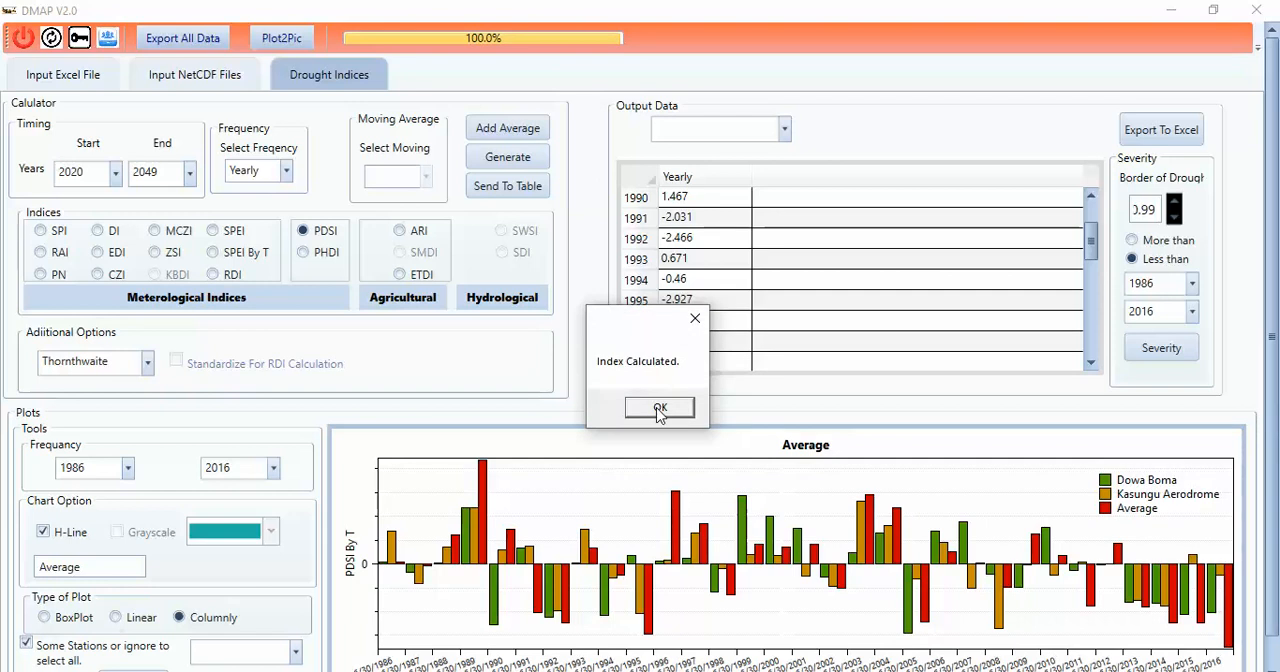
left_click(658, 409)
left_click(508, 186)
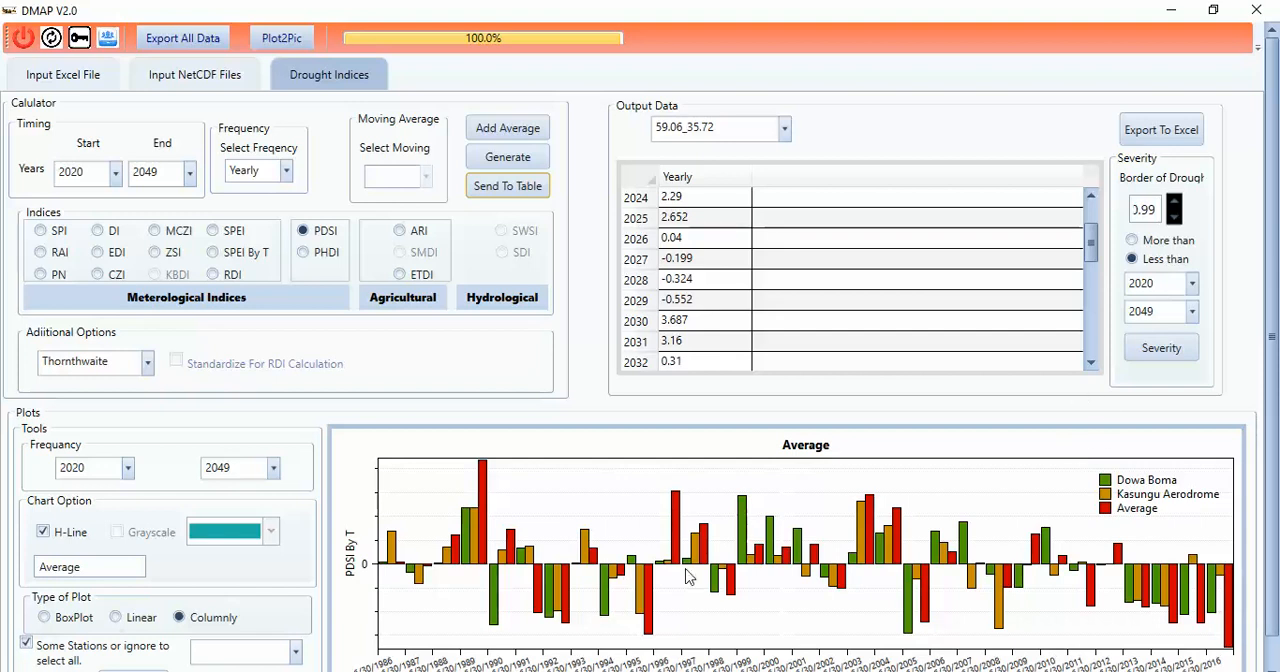
Step: Switch to the AgriMetSoft website in the browser and show the list of commercial tools among its products
left_click(452, 671)
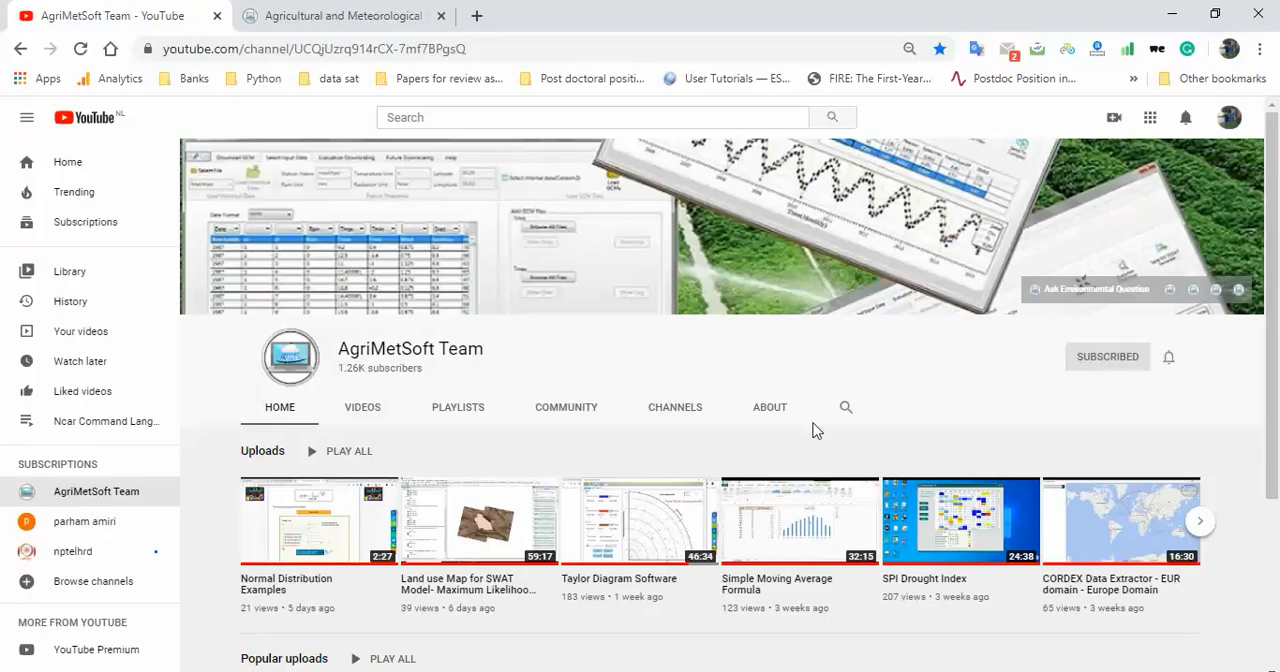
left_click(354, 5)
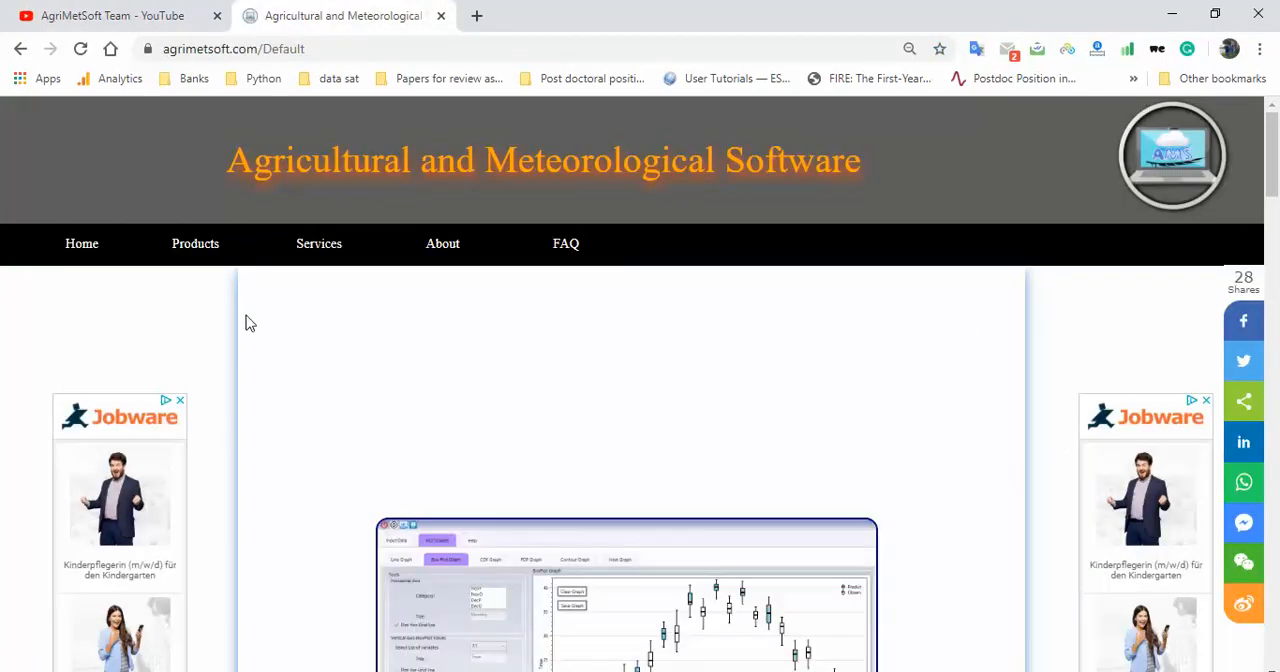
mouse_move(193, 247)
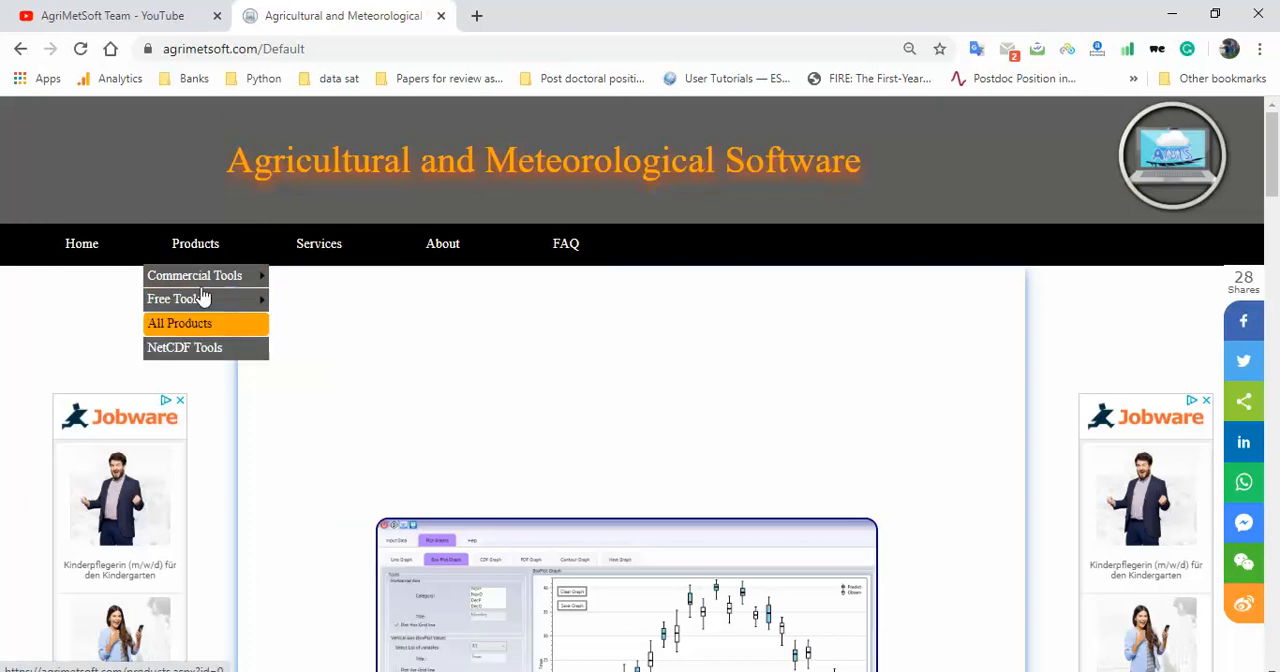
mouse_move(237, 280)
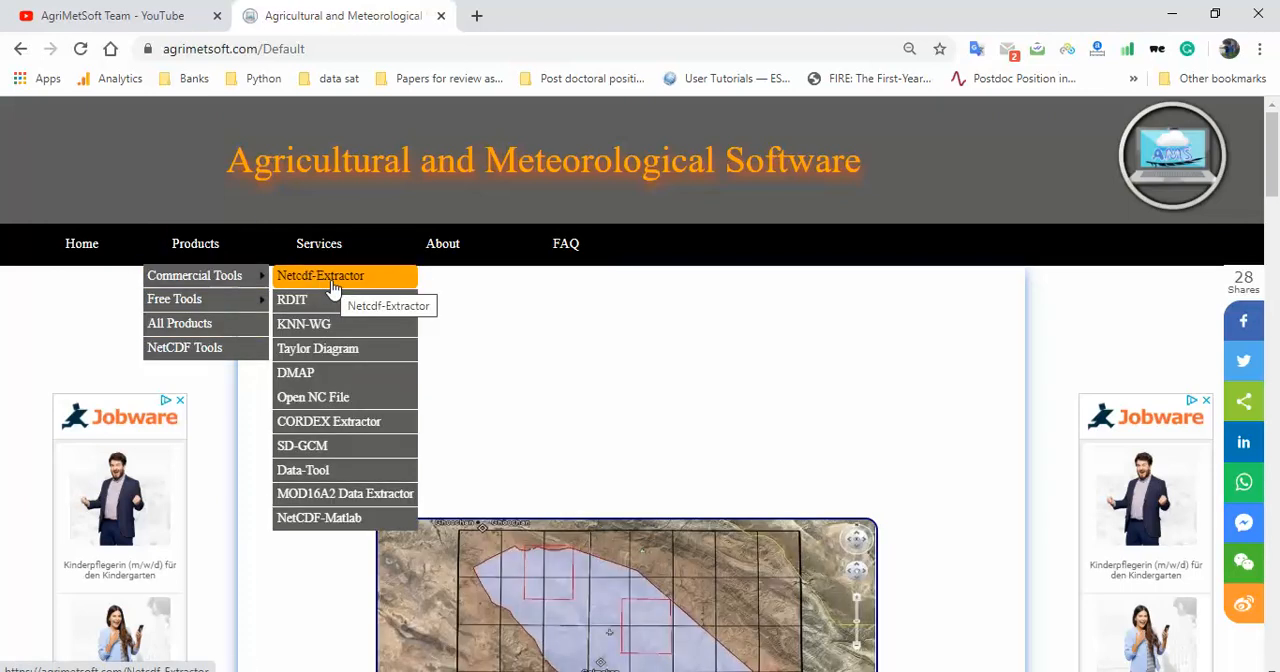